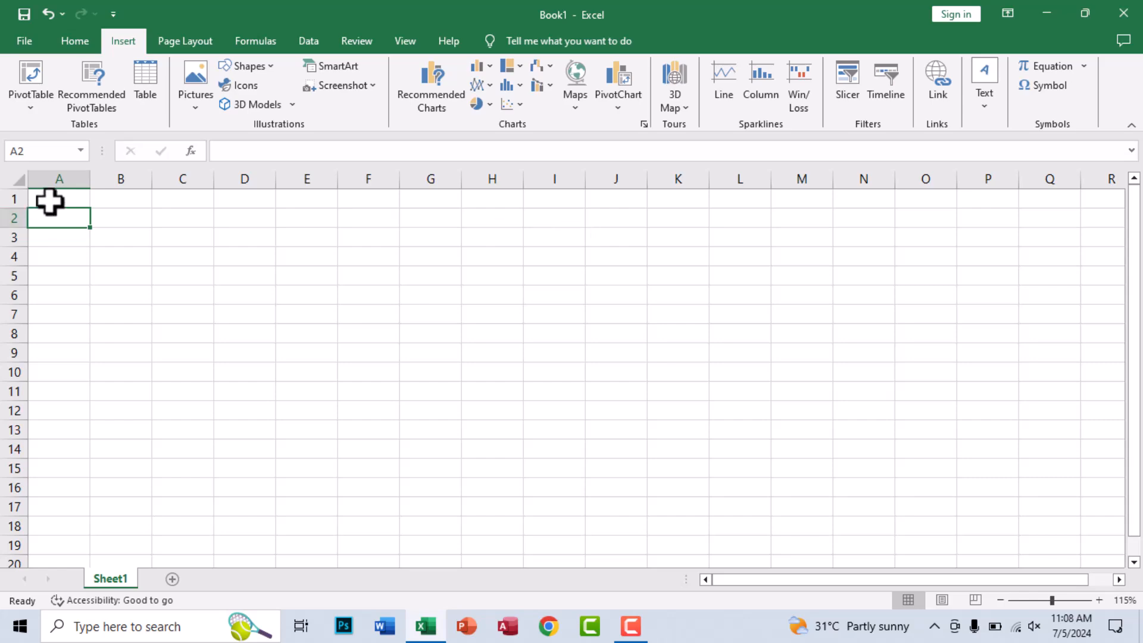
- Close the blank workbook and open the MS EXCEL Daily File workbook from the MISC FILES folder on the desktop
left_click(203, 262)
left_click(1124, 13)
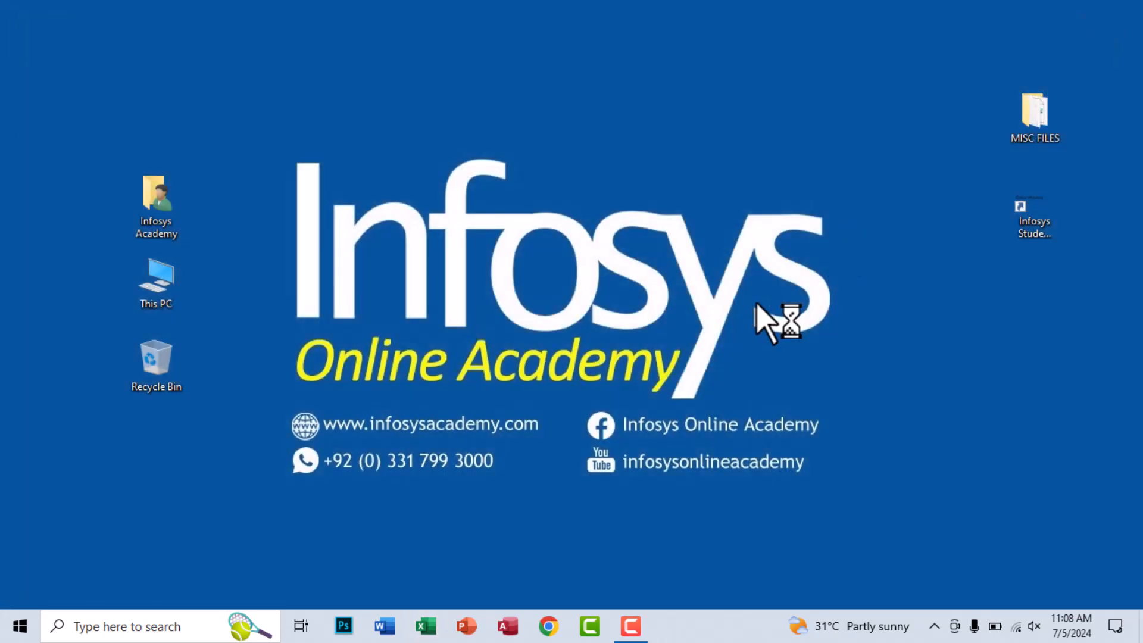
left_click(1038, 136)
double_click(1041, 142)
left_click(168, 292)
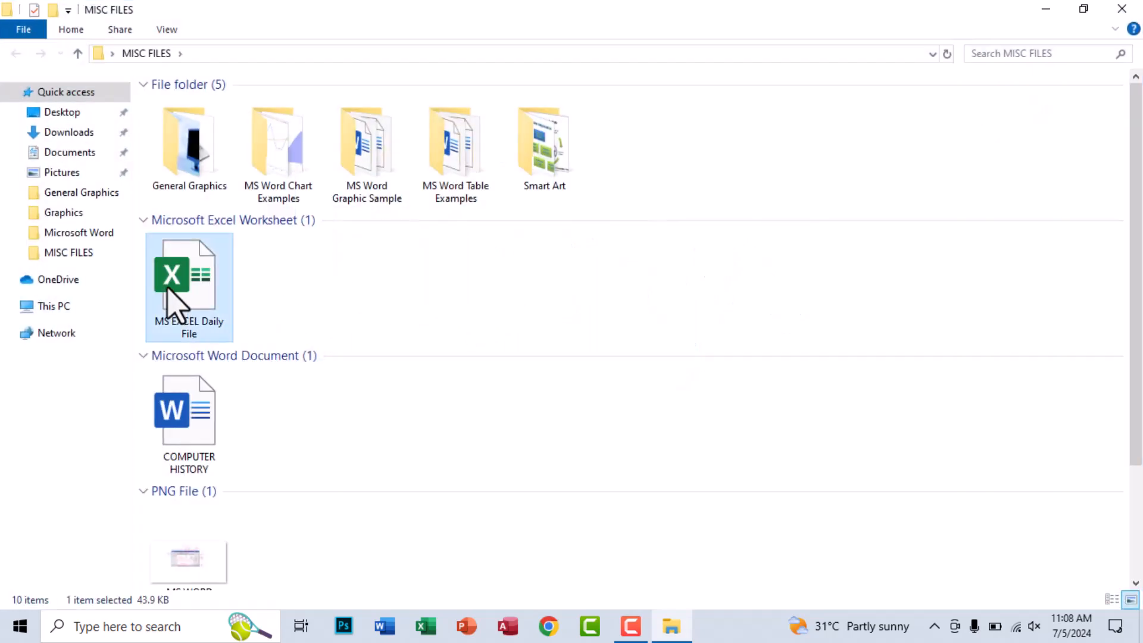
double_click(168, 291)
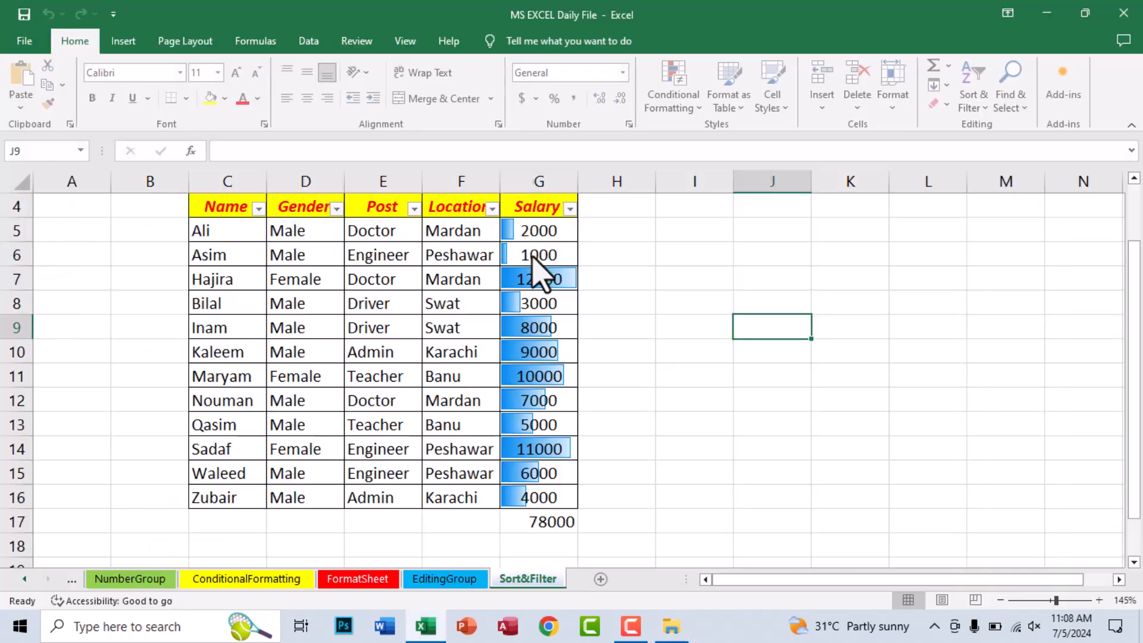
- Add a worksheet named Pivot Table after the Sort&Filter sheet and dismiss the licence notice
left_click(600, 579)
double_click(583, 578)
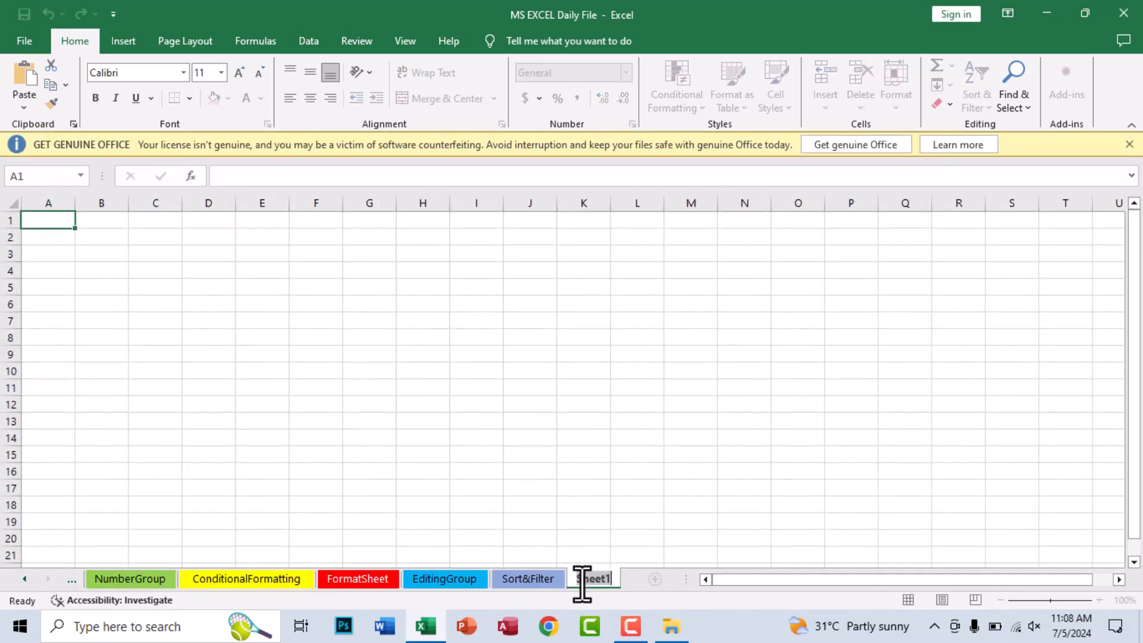
type("F")
type("ivot Table")
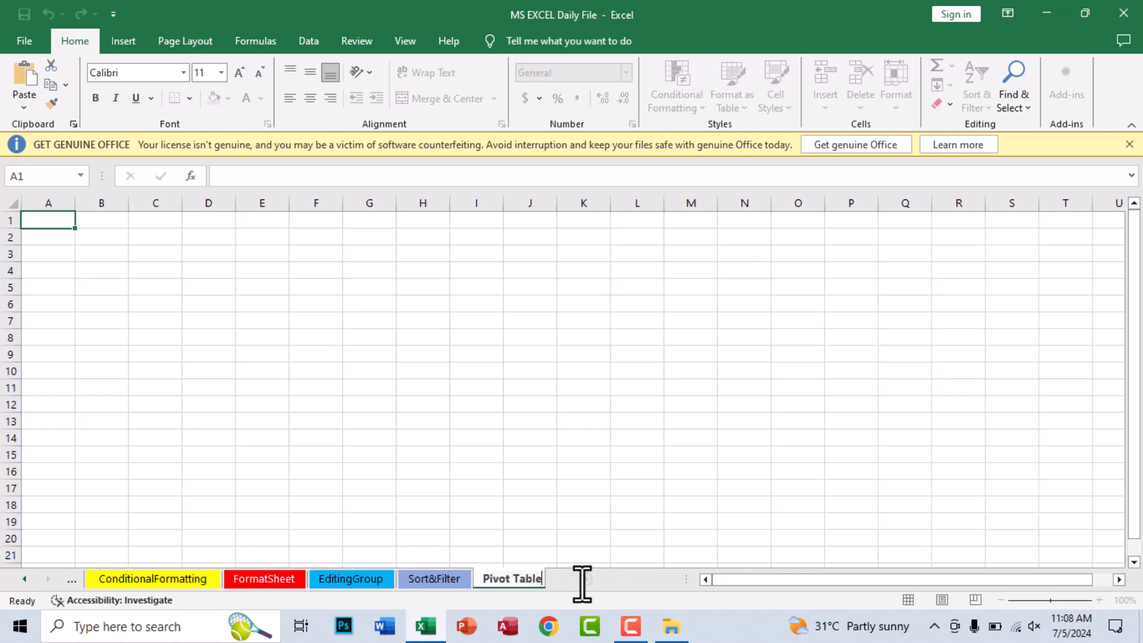
key("Return")
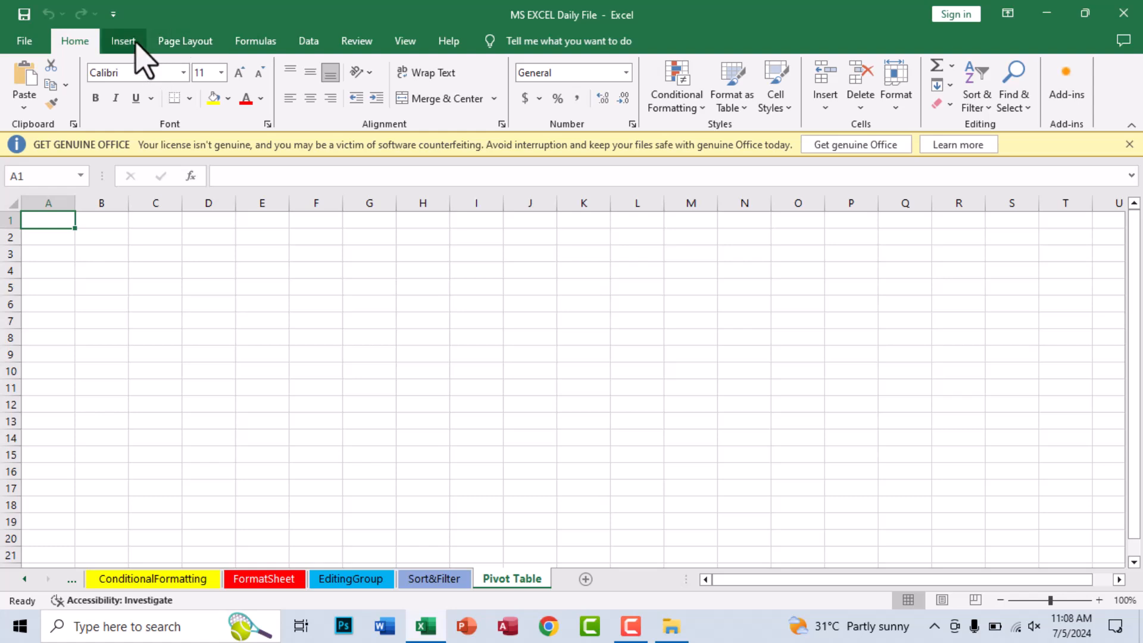
left_click(123, 41)
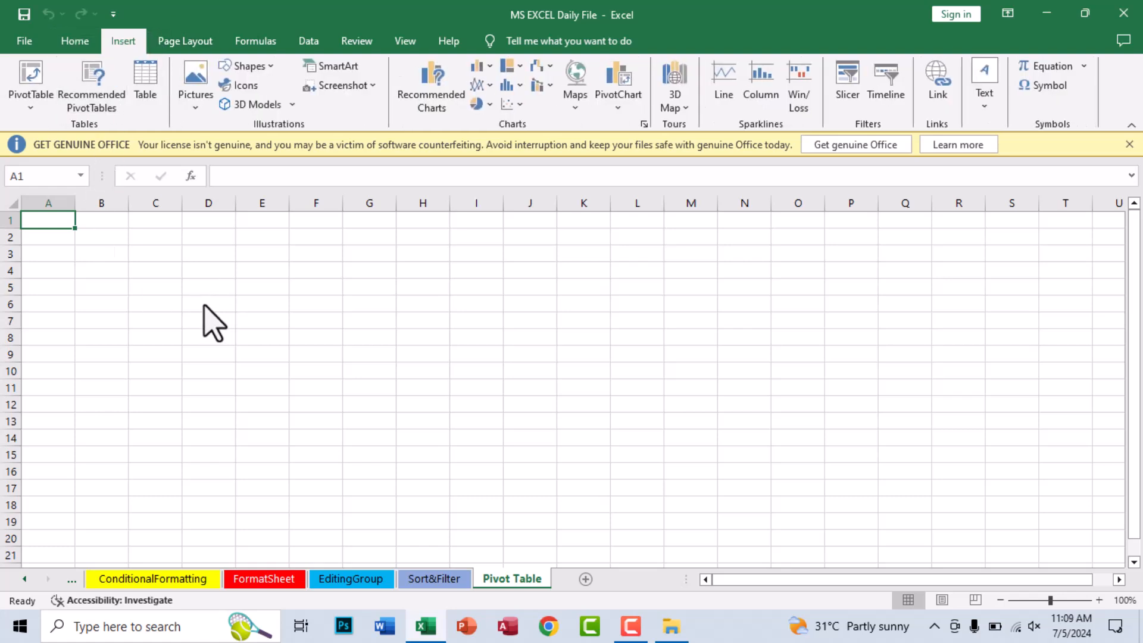
left_click(1129, 145)
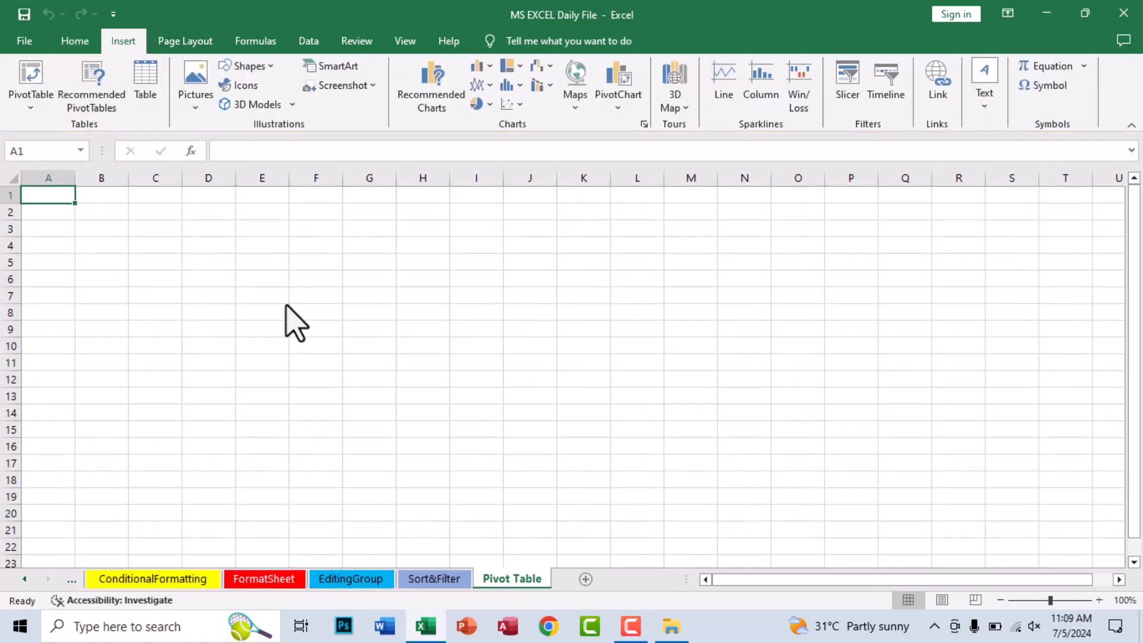
- Enter the column headings Name, Gender, Post, Location and Salary in cells A1 to E1
scroll(170, 312, "up", 1)
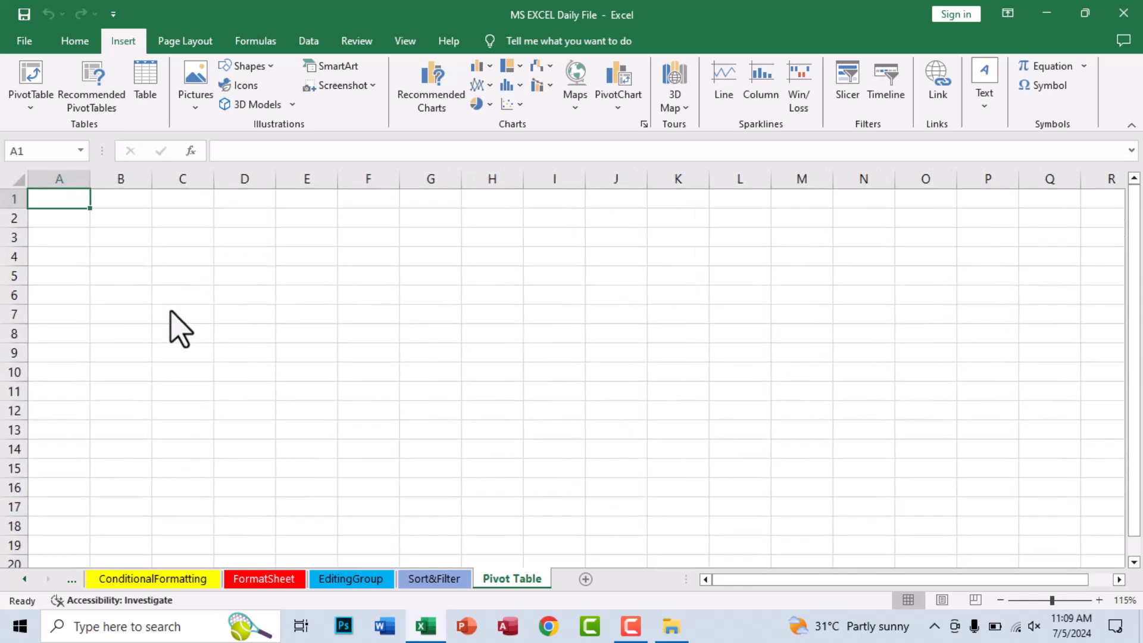
type("Name")
key("Tab")
type("Gender")
key("Tab")
type("Post")
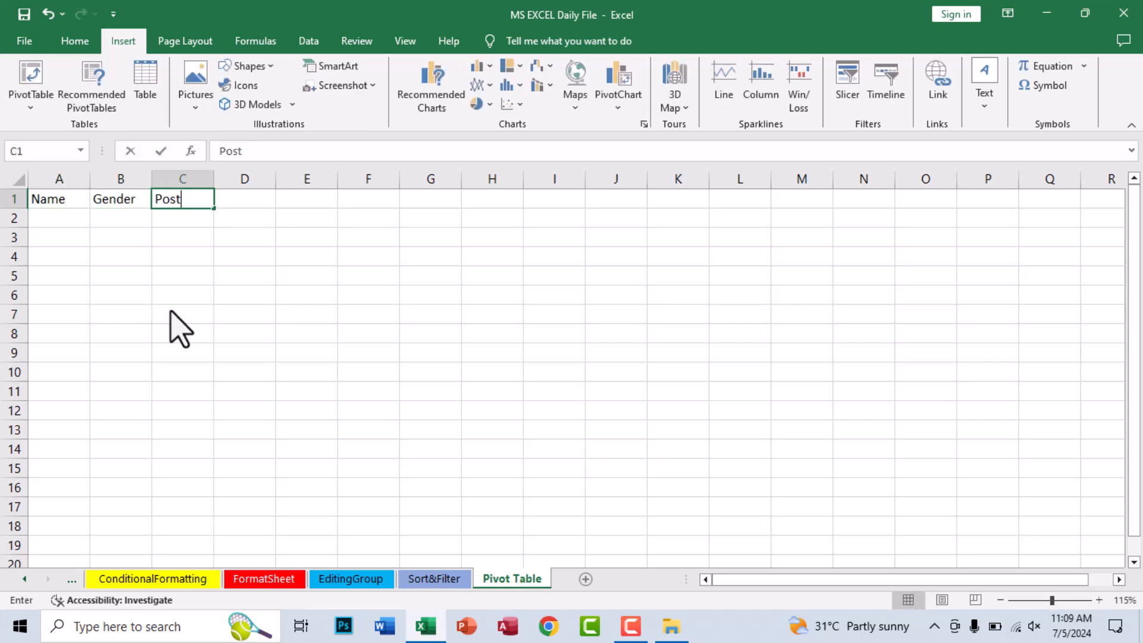
key("Tab")
type("Location")
key("Tab")
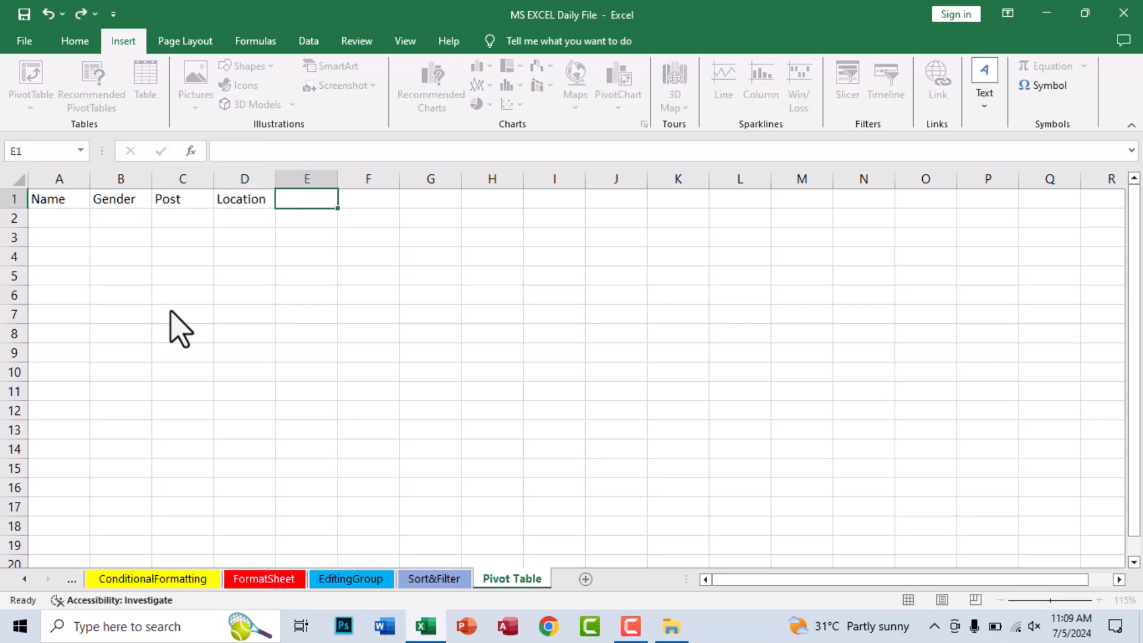
type("Ba")
key("Return")
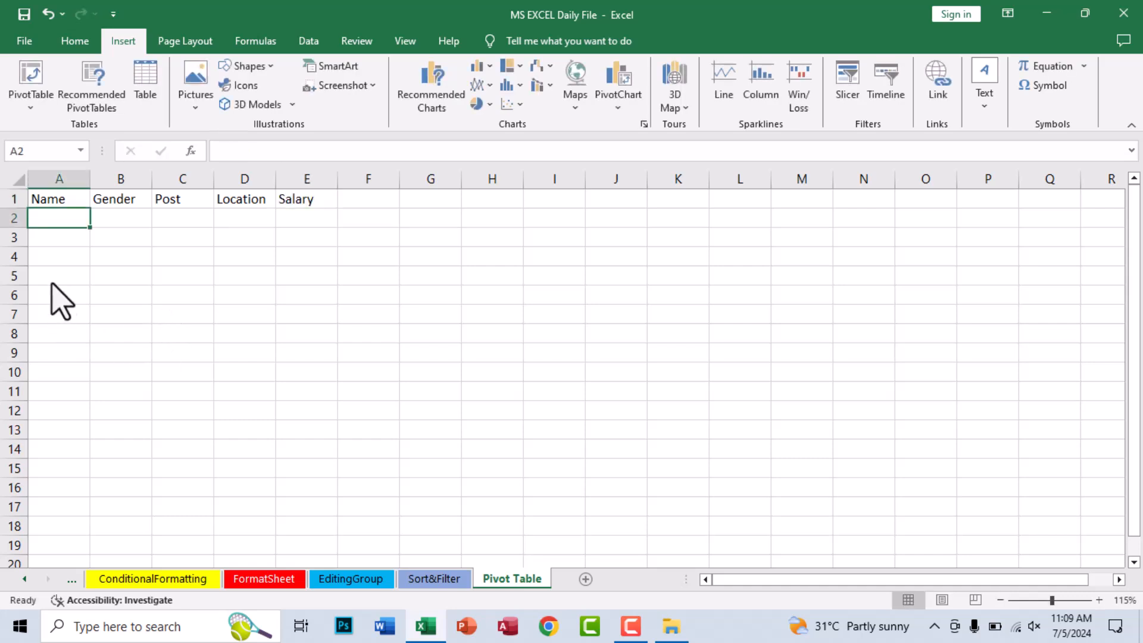
- Enter the first four employee first names in cells A2 to A5 of the Name column
type("Asim")
key("Return")
left_click(63, 226)
mouse_move(91, 228)
left_mouse_down()
mouse_move(101, 348)
mouse_move(92, 396)
mouse_move(84, 227)
mouse_move(73, 224)
left_mouse_up()
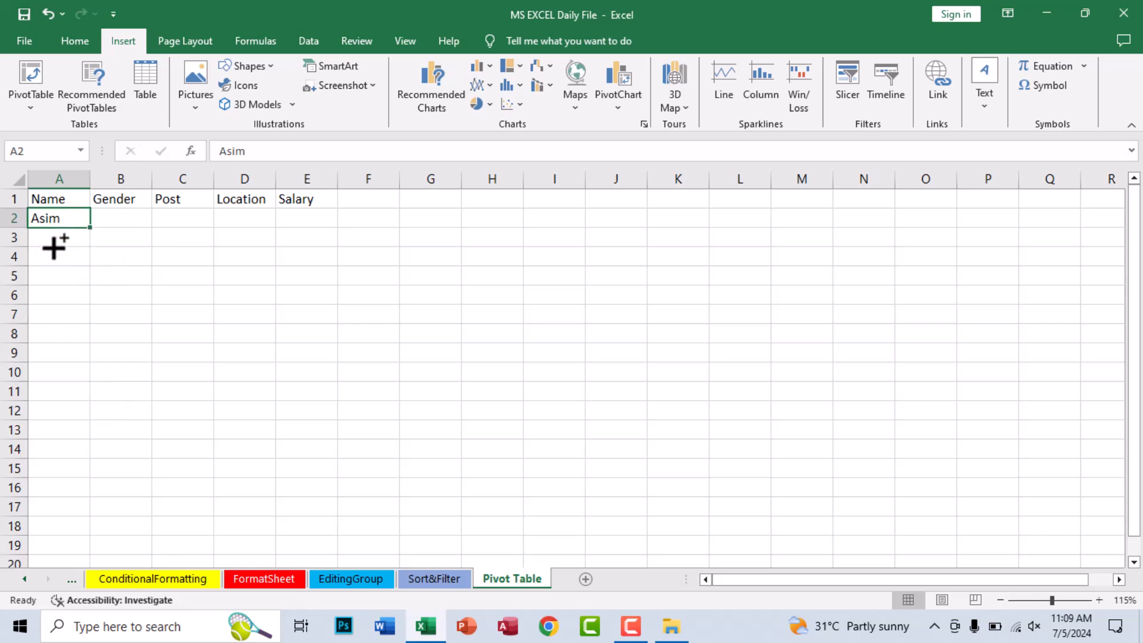
key("Return")
type("Asim")
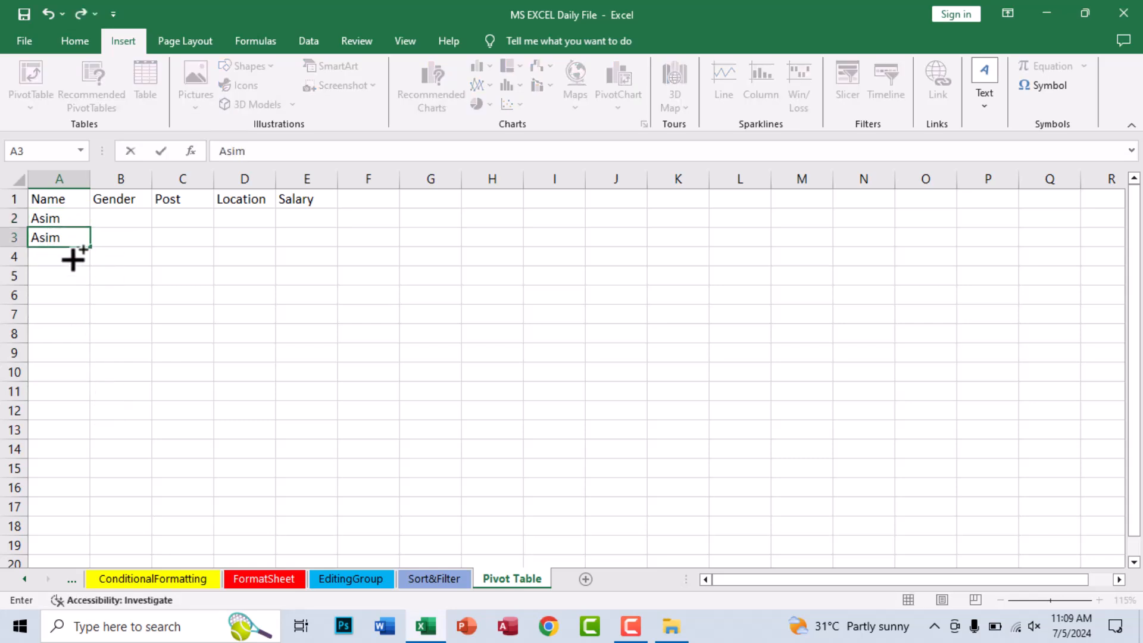
key("Return")
type("Bilal")
key("Return")
type("Zub")
key("BackSpace")
type("bia")
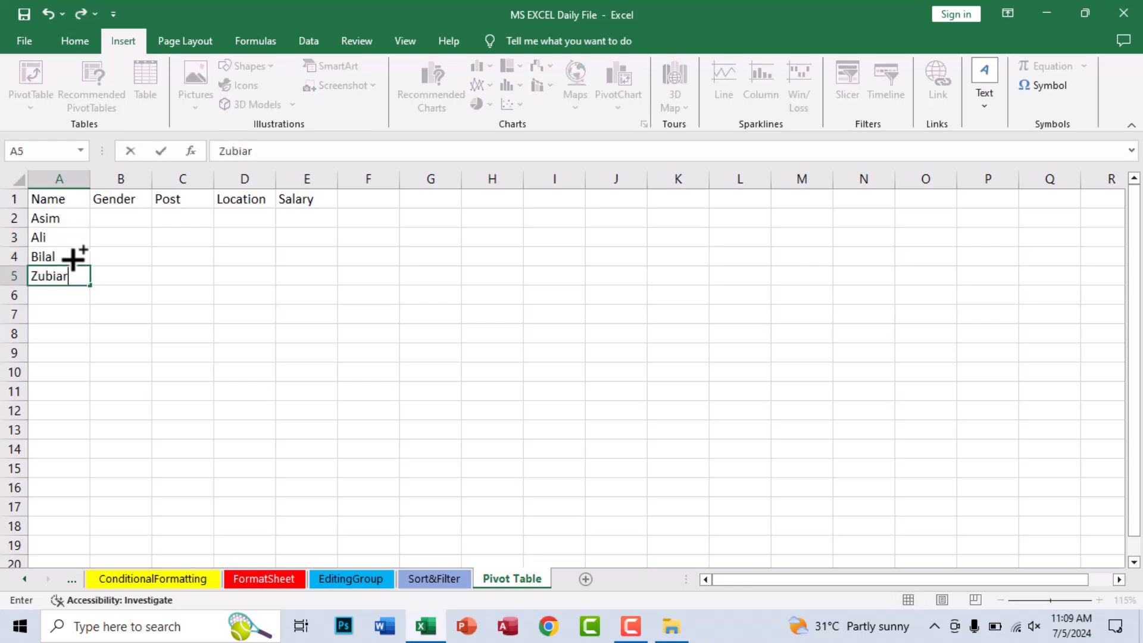
type("r")
key("Return")
- Continue the Name column with five more employee first names in cells A6 to A10
type("Qasim")
key("Return")
type("Walee")
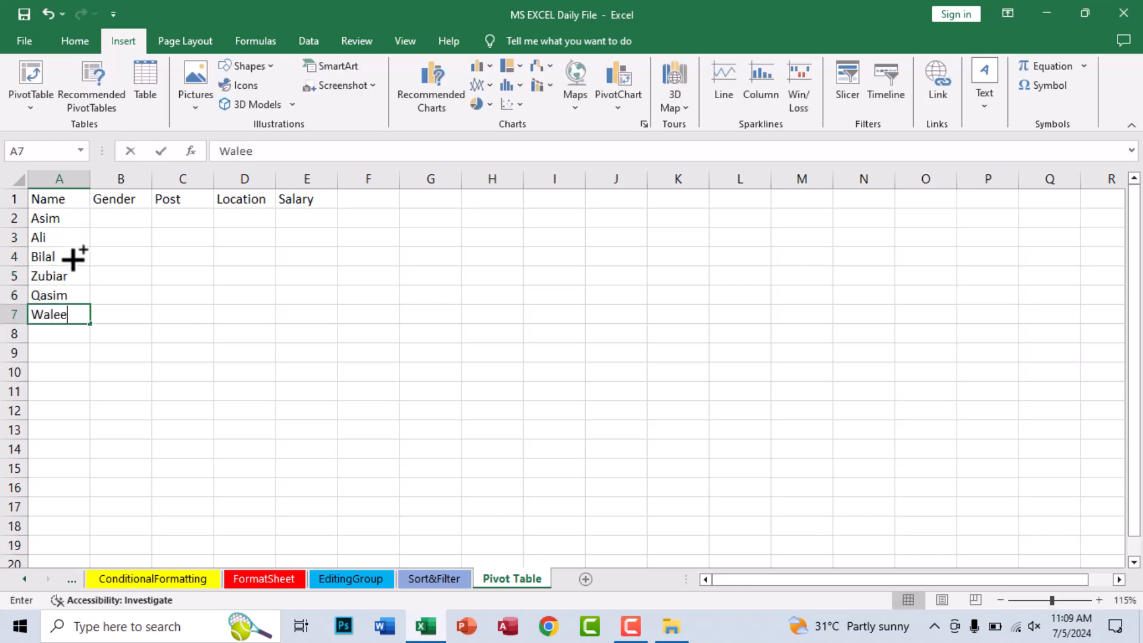
type("d")
key("Return")
type("Nouman")
key("Return")
type("INma")
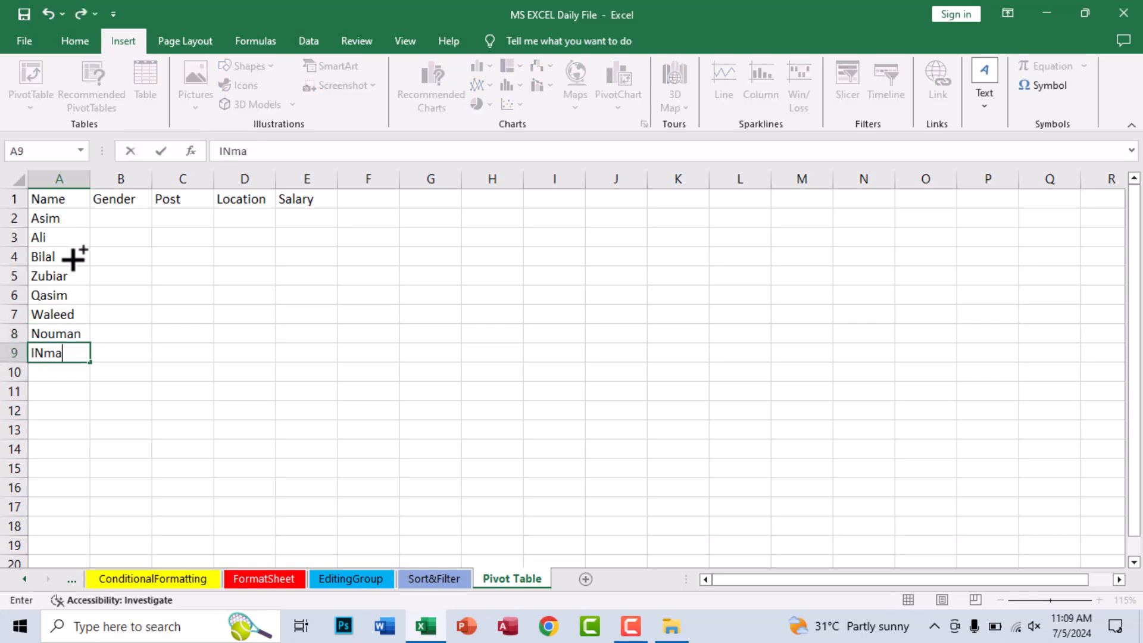
type("m")
key("Return")
type("Kaleem")
key("Return")
- Add six more employee first names to the Name column in cells A11 to A16
type("Maryam")
key("Return")
key("Return")
type("Asiay")
key("Return")
type("Rahid")
key("Return")
type("Tayyab")
key("Return")
type("Eman")
key("Return")
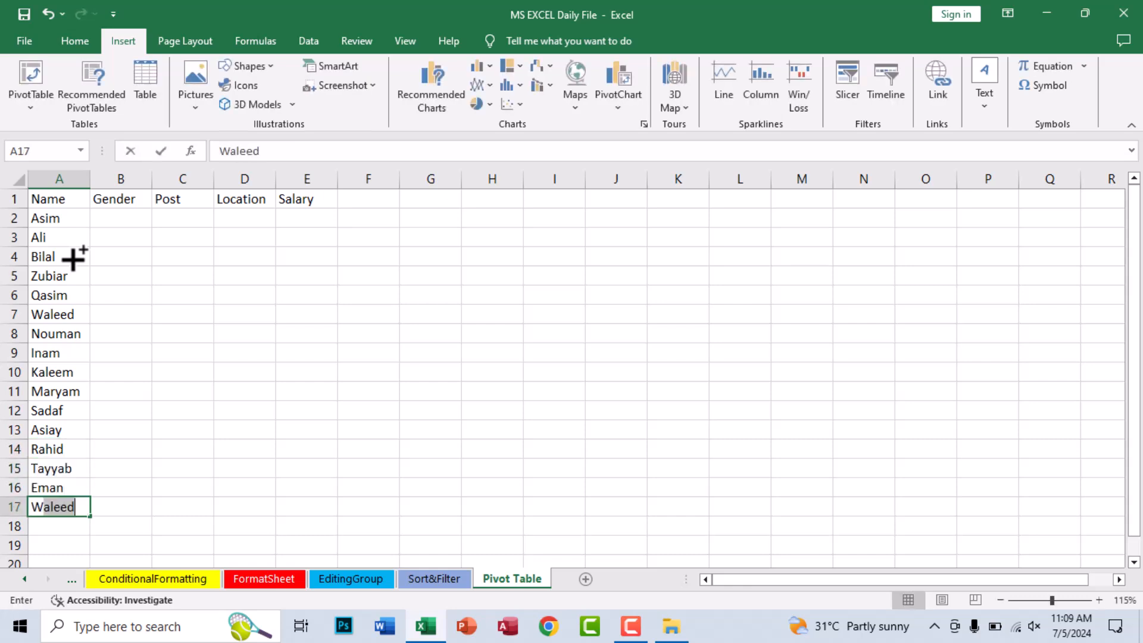
- Add three more employee first names to the Name column in cells A17 to A19
type("Wale")
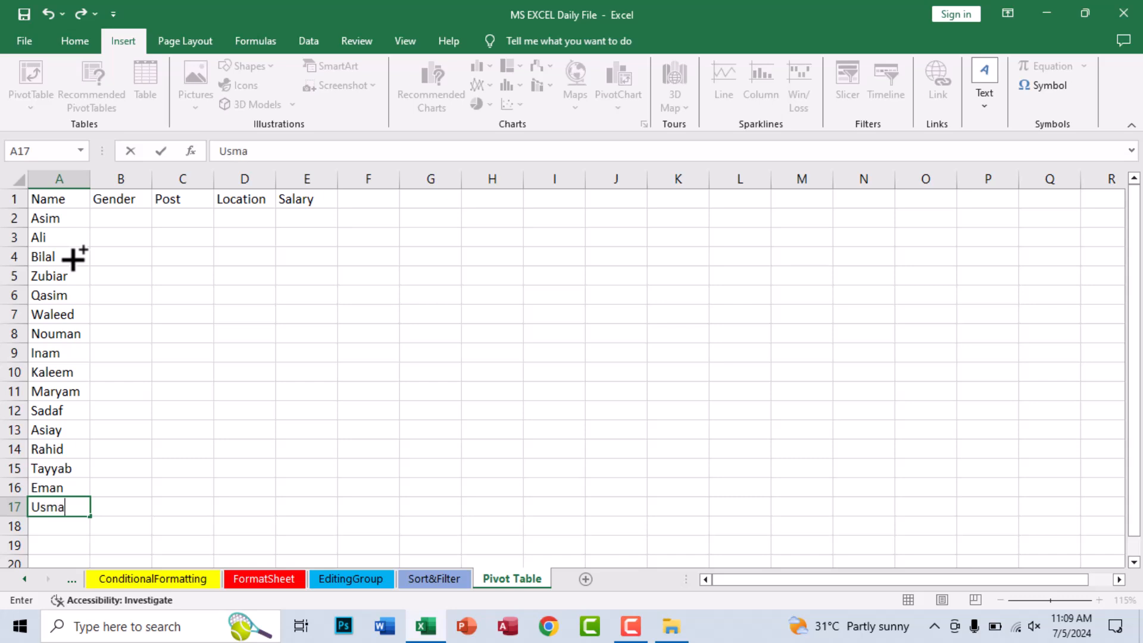
type("n")
key("Return")
type("Umar")
key("Return")
type("Faiza")
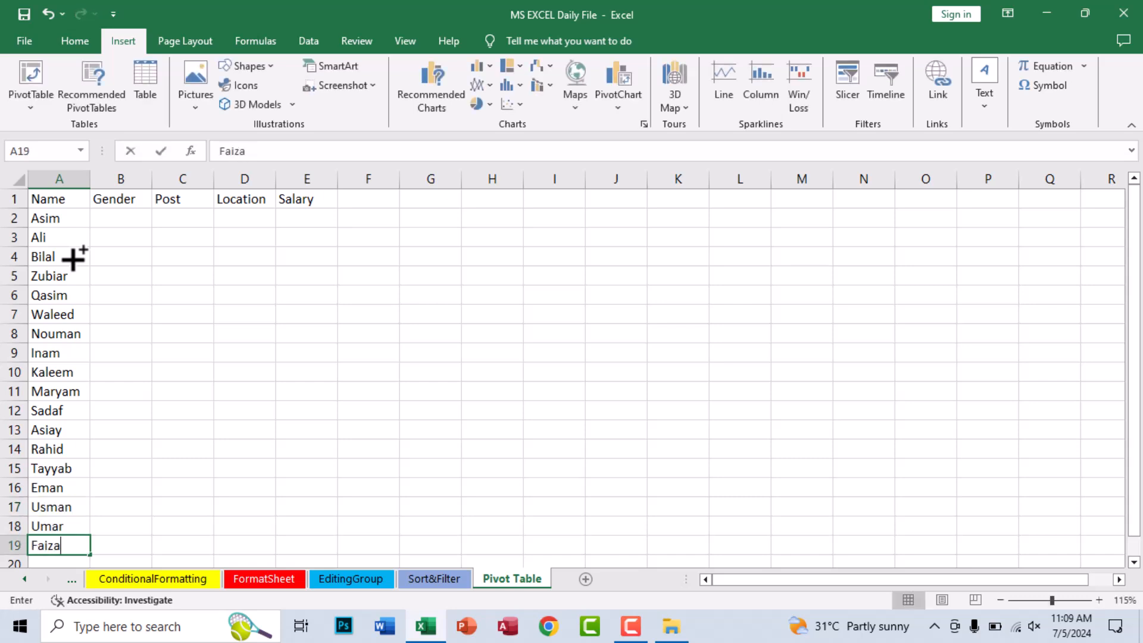
type("j")
key("Return")
- Correct the last letter of the name in cell A19 to n
key("Up")
key("F2")
key("Return")
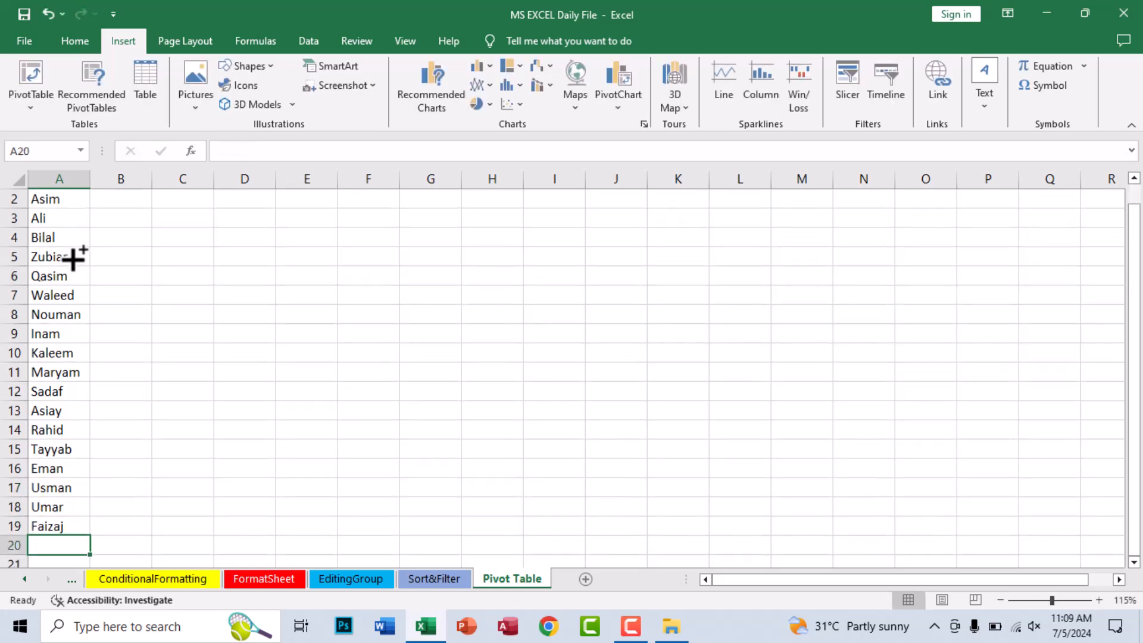
key("Up")
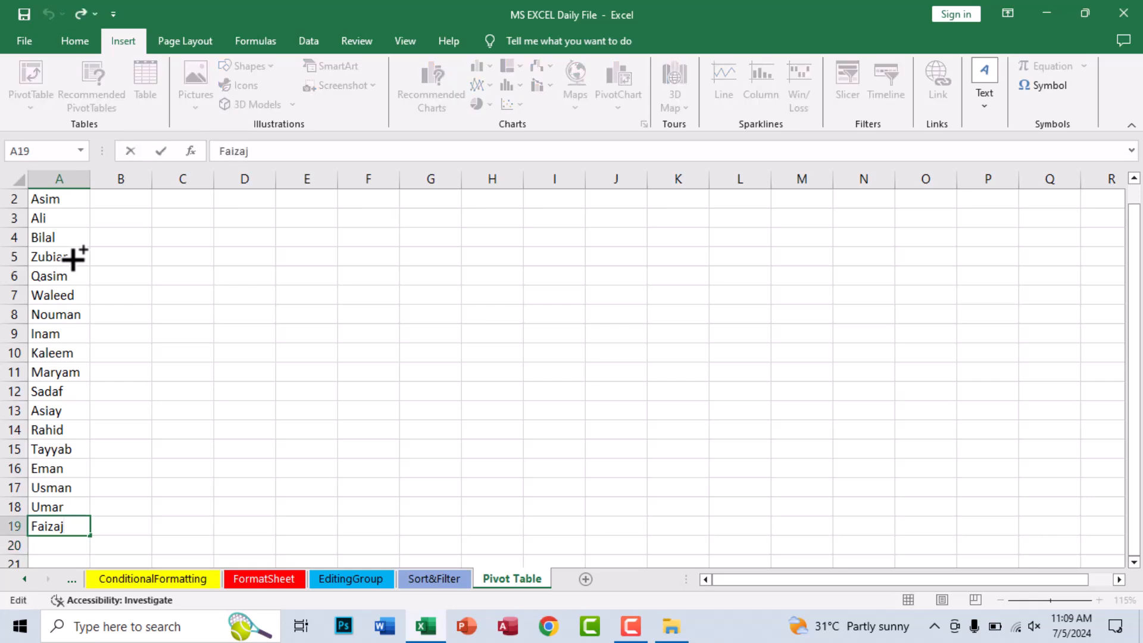
key("Return")
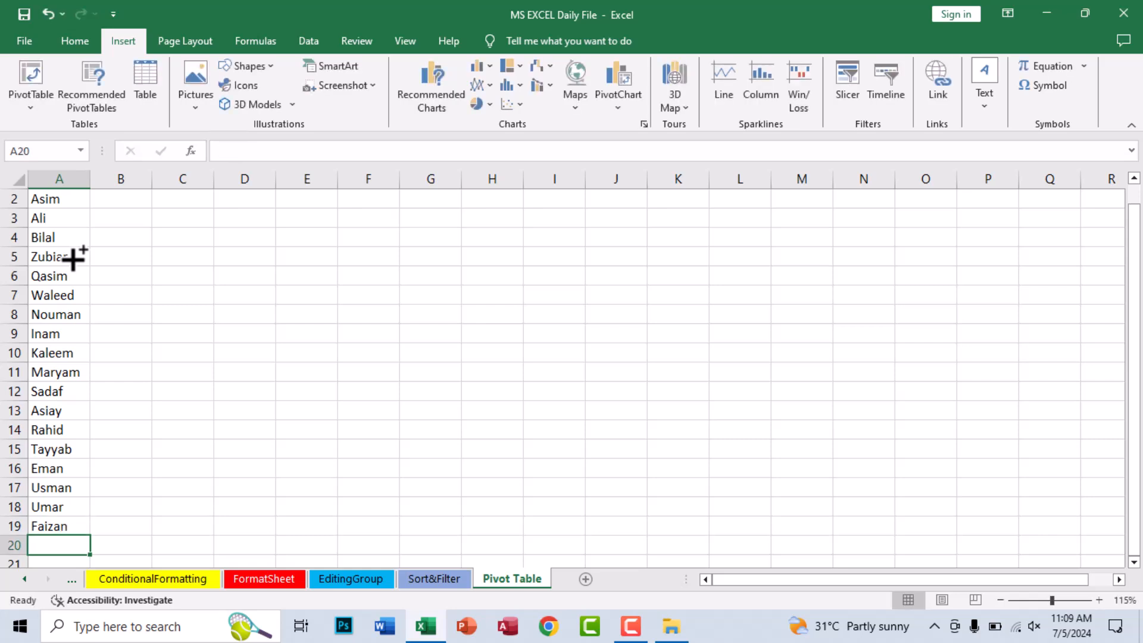
- Complete the Name column with three more employee first names in cells A20 to A22
type("Jalal")
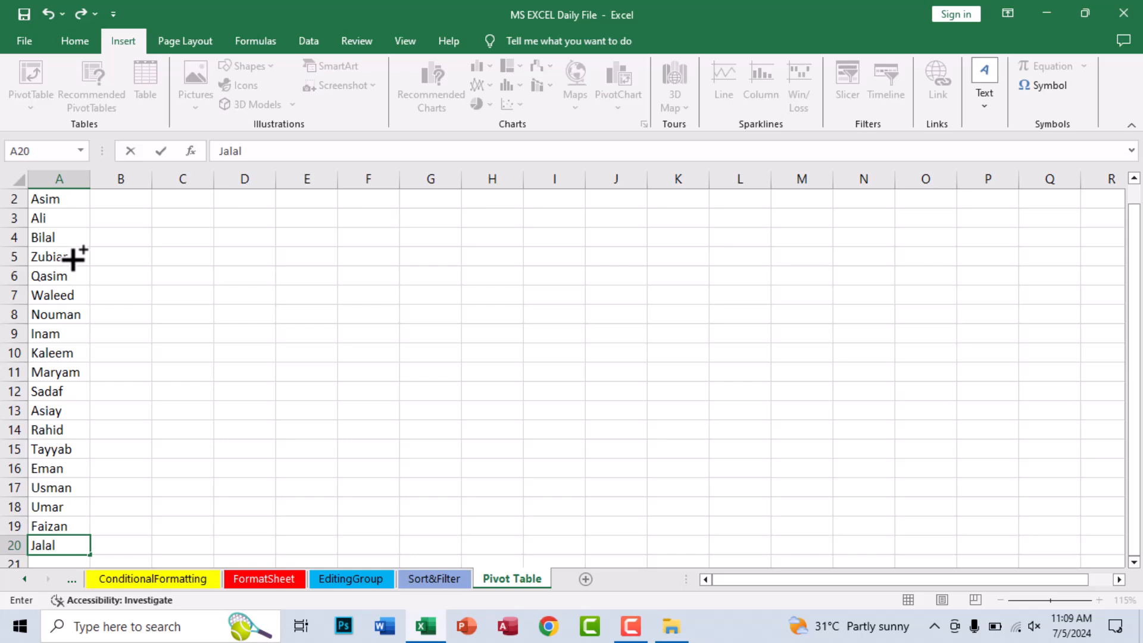
key("Return")
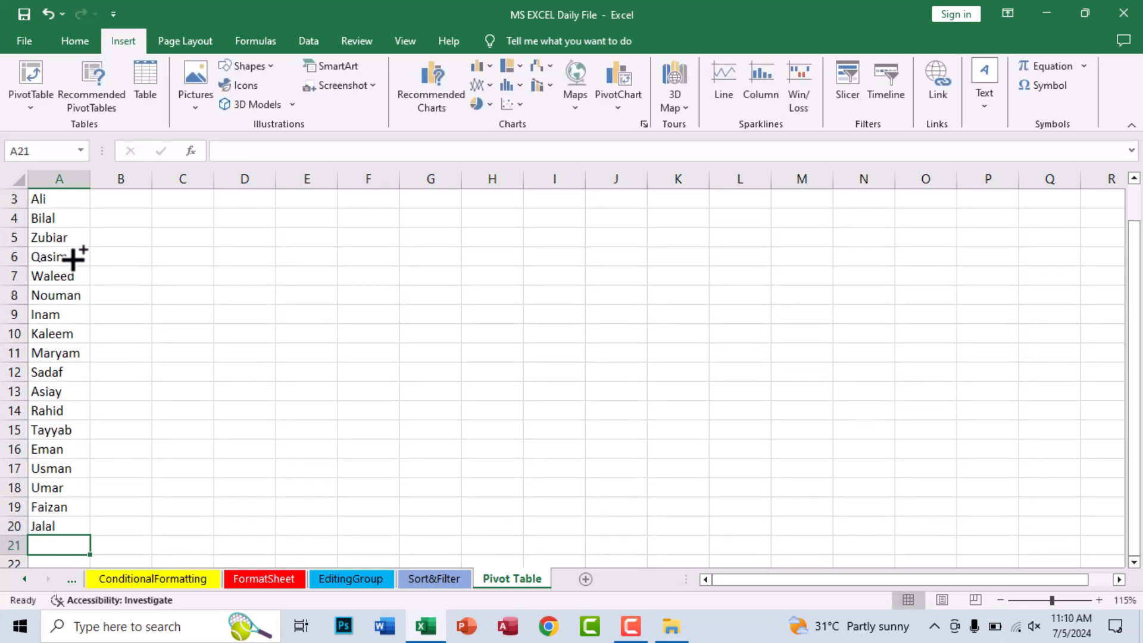
type("Yaqoob")
key("Return")
type("Zah")
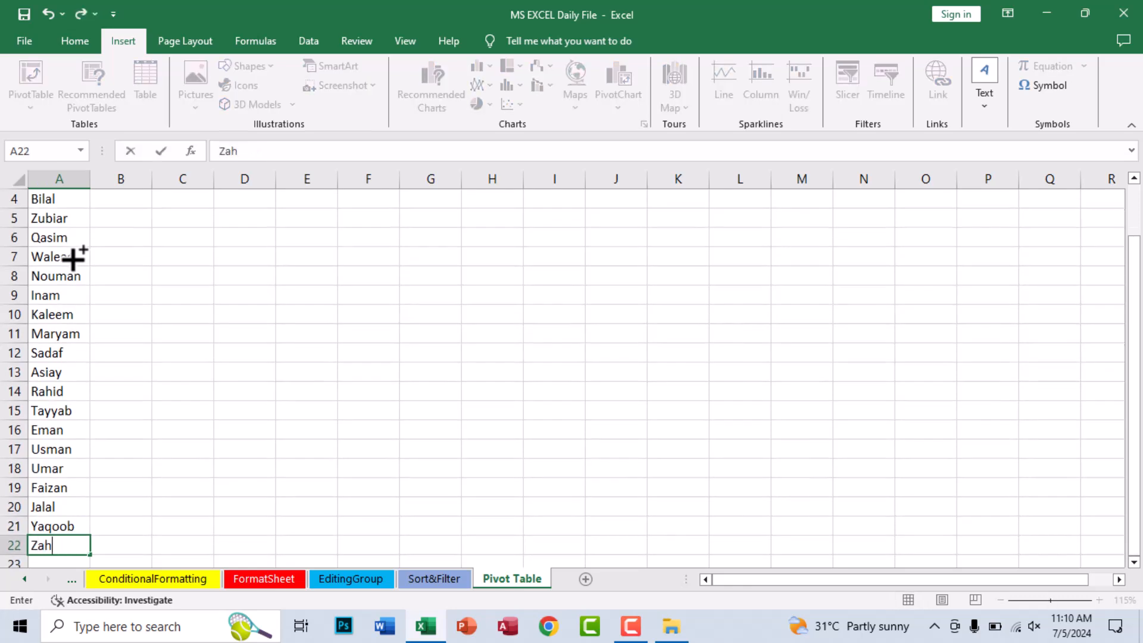
type("oor")
key("Tab")
- Enter Male in cell B2 and fill it down the Gender column for all listed employees
key("Up")
key("Up")
key("Up")
key("Up")
key("Up")
key("Up")
key("Up")
key("Up")
key("Up")
key("Up")
key("Up")
key("Up")
key("Up")
key("Up")
key("Up")
key("Up")
key("Up")
key("Up")
key("Up")
key("Up")
key("Down")
type("M")
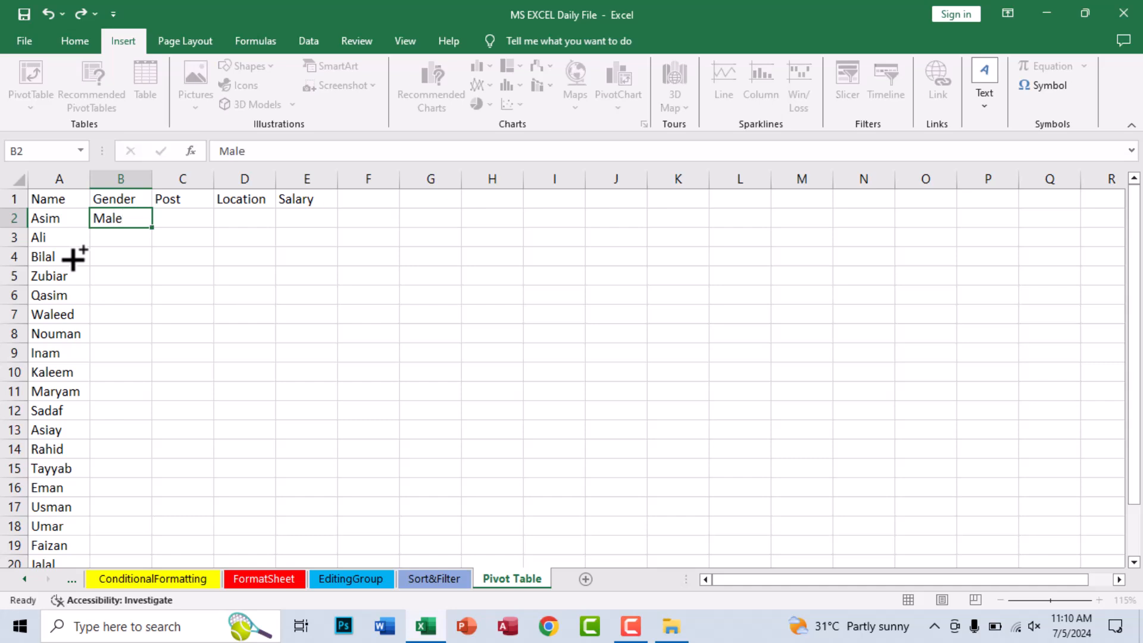
key("ctrl+Return")
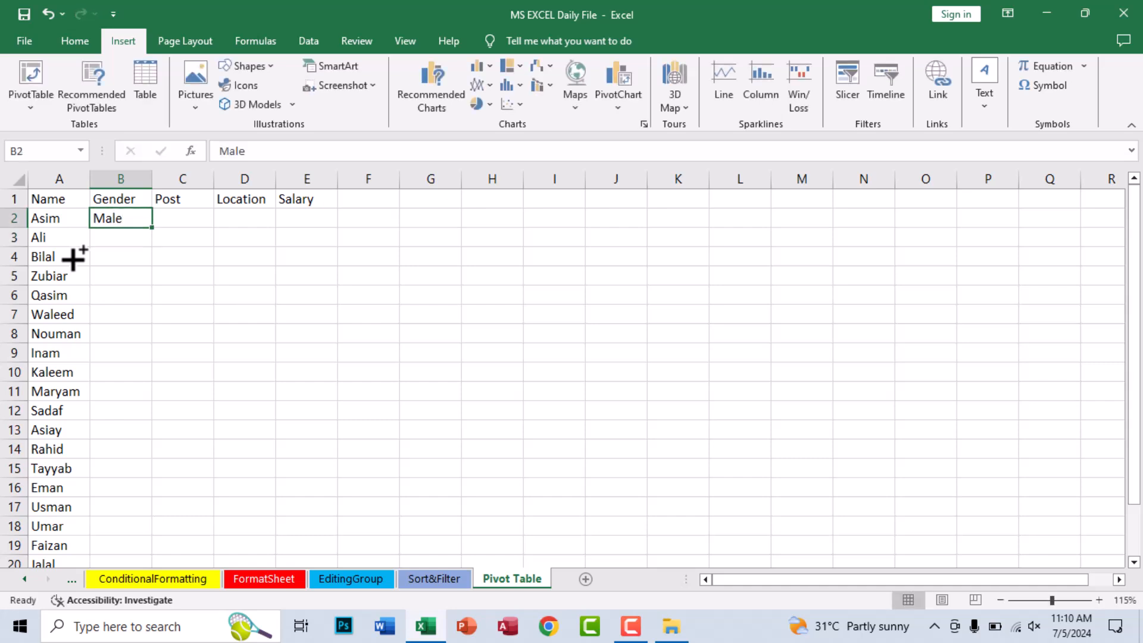
double_click(153, 227)
- Change the gender to Female in cells B11, B12, B13 and B16
left_click(113, 393)
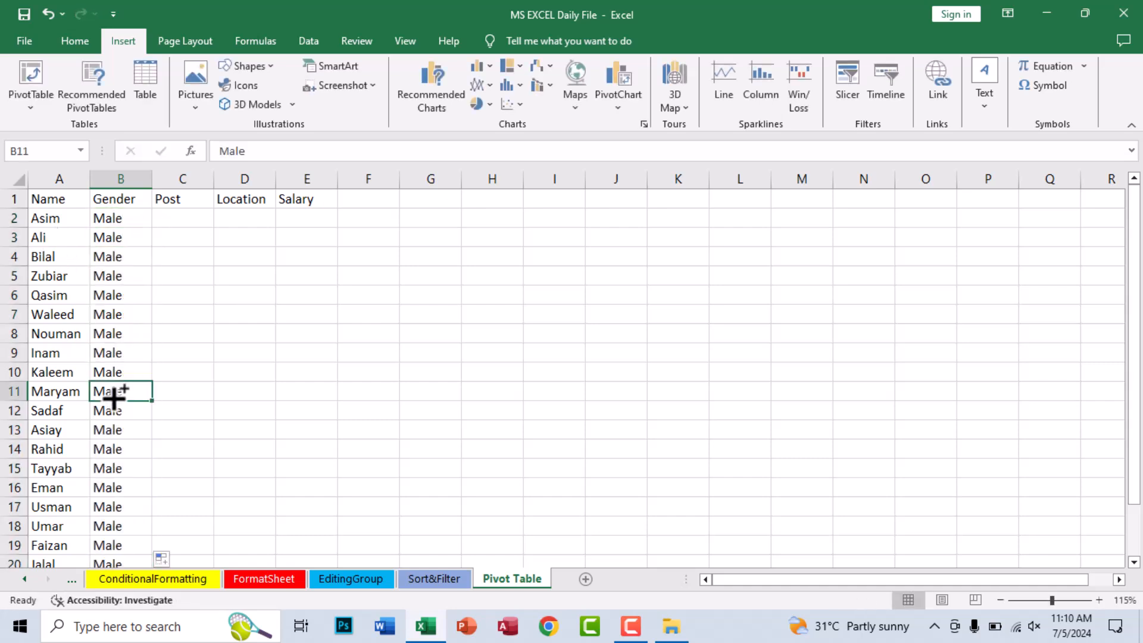
type("Female")
key("Return")
type("F")
key("Return")
type("F")
key("Return")
key("Return")
key("Return")
type("F")
key("Return")
key("Return")
key("Return")
key("Return")
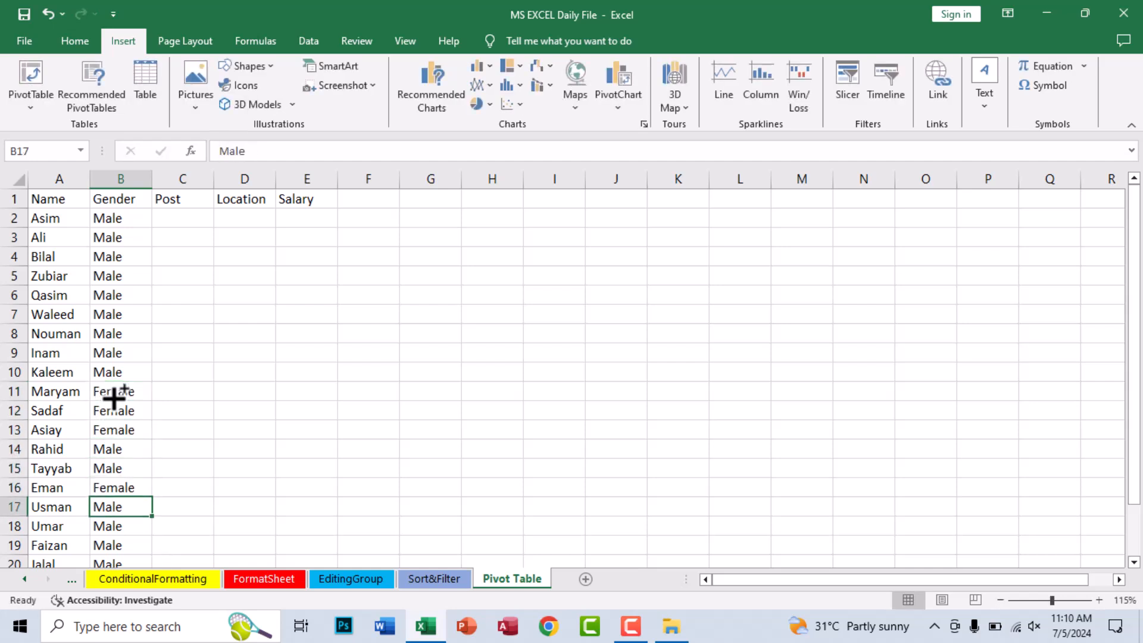
- Enter the posts Engineer in cell C2 and Doctor in cell C3
key("Right")
key("Up")
key("Up")
key("Up")
key("Up")
key("Up")
key("Up")
key("Up")
key("Up")
key("Up")
key("Up")
key("Up")
key("Up")
key("Up")
key("Up")
key("Up")
key("Up")
key("Up")
key("Up")
key("Up")
key("Down")
type("Engineer")
key("Return")
type("Docot")
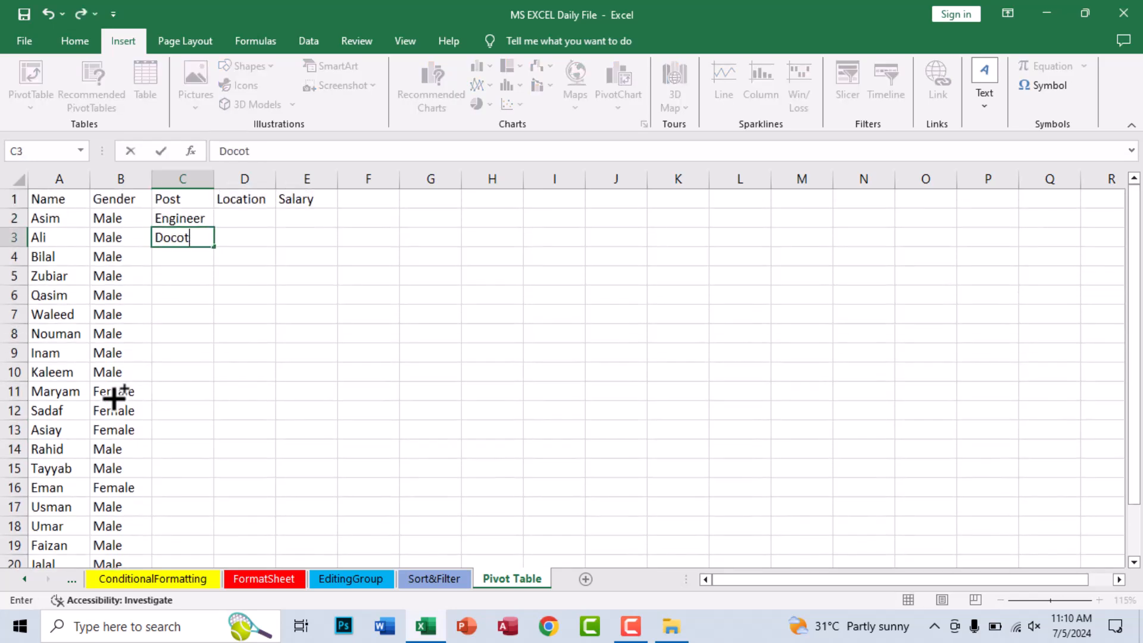
type("r")
key("Return")
type("D")
key("Up")
type("Doctor")
key("Return")
- Enter the posts Driver, Admin and Teacher in cells C4 to C6
type("Driver")
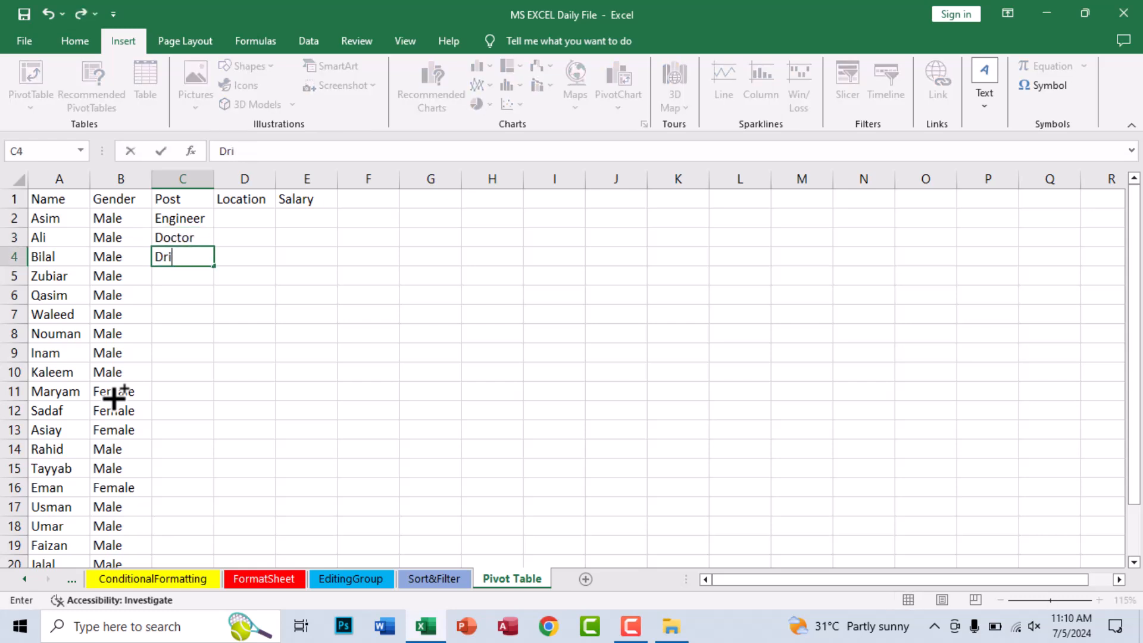
key("Return")
type("Admin")
key("Return")
type("Tea")
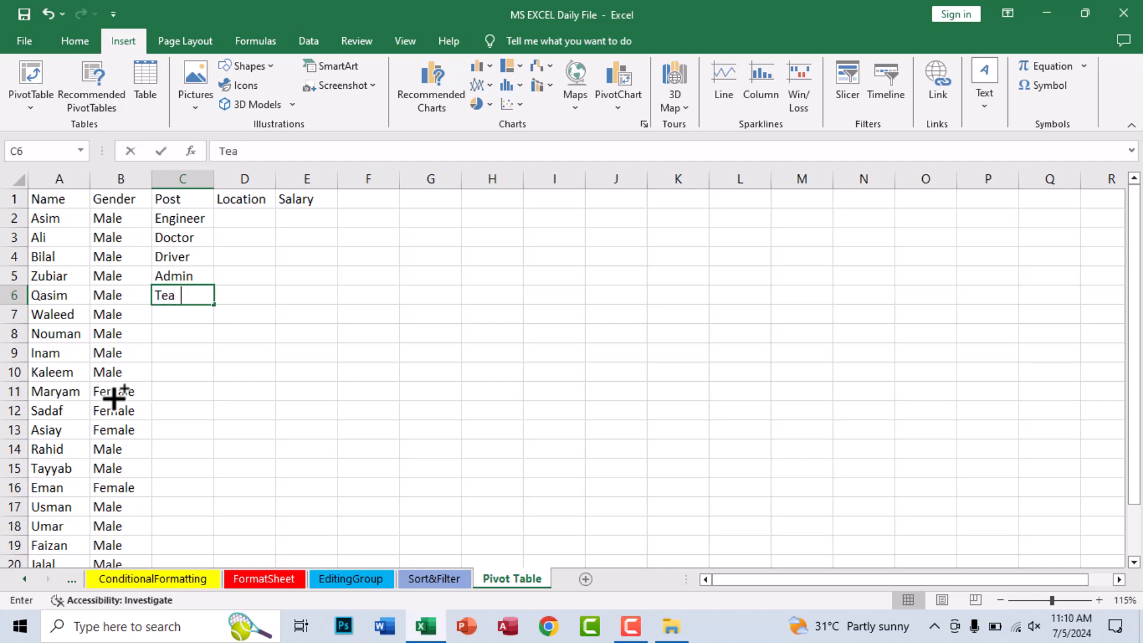
type("cher")
key("Return")
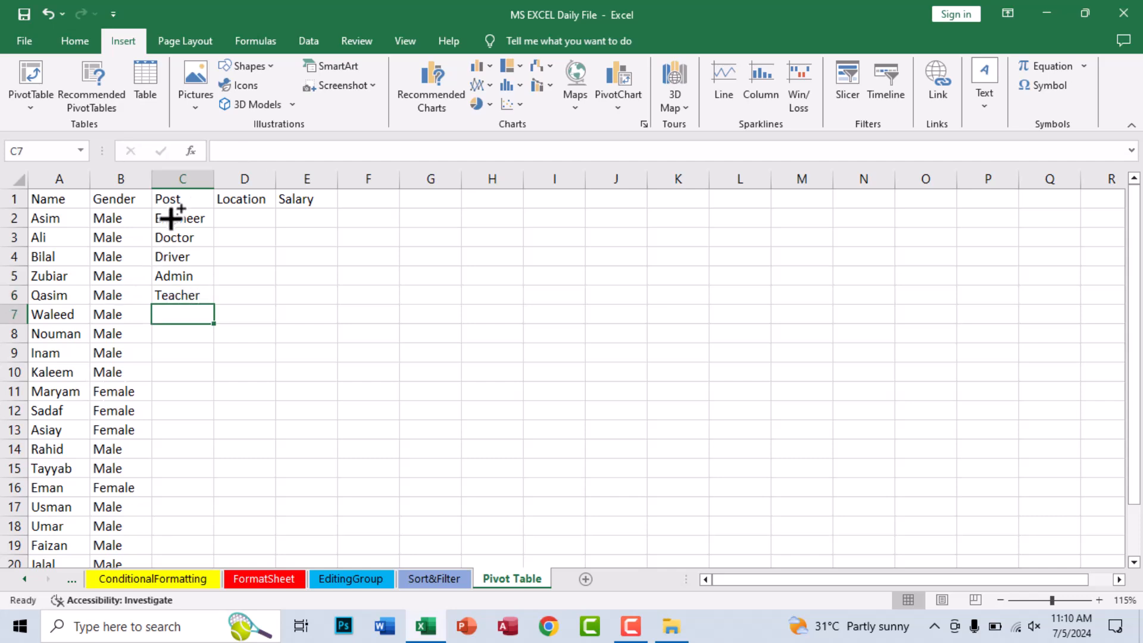
- Fill the five posts in C2:C6 down the Post column for all listed employees and fit the column width
left_click_drag(171, 218, 178, 299)
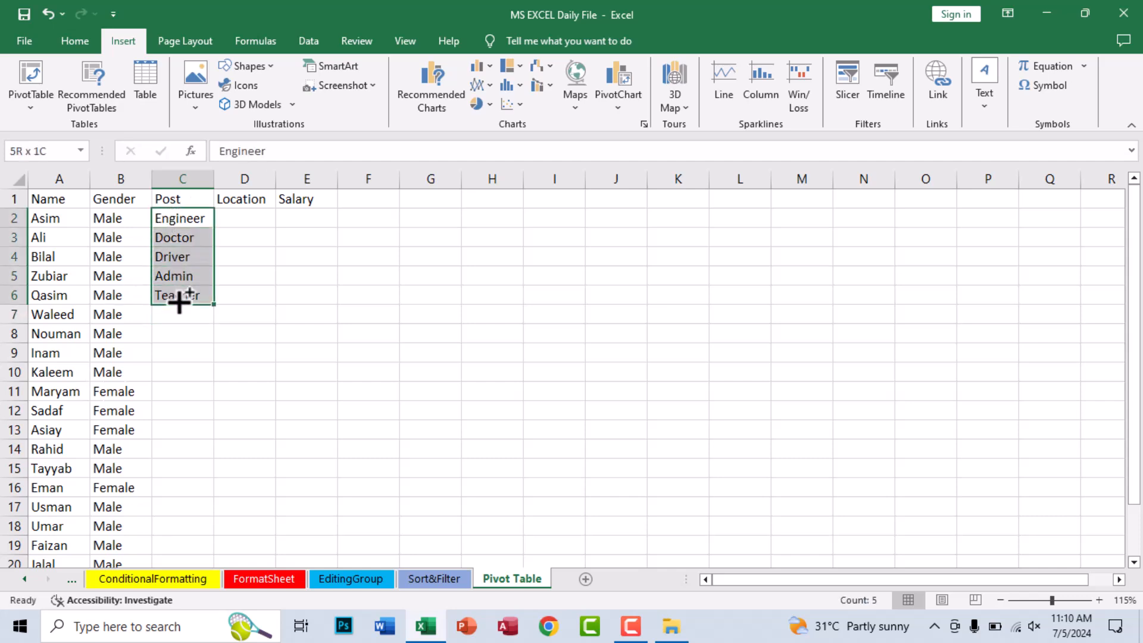
double_click(214, 302)
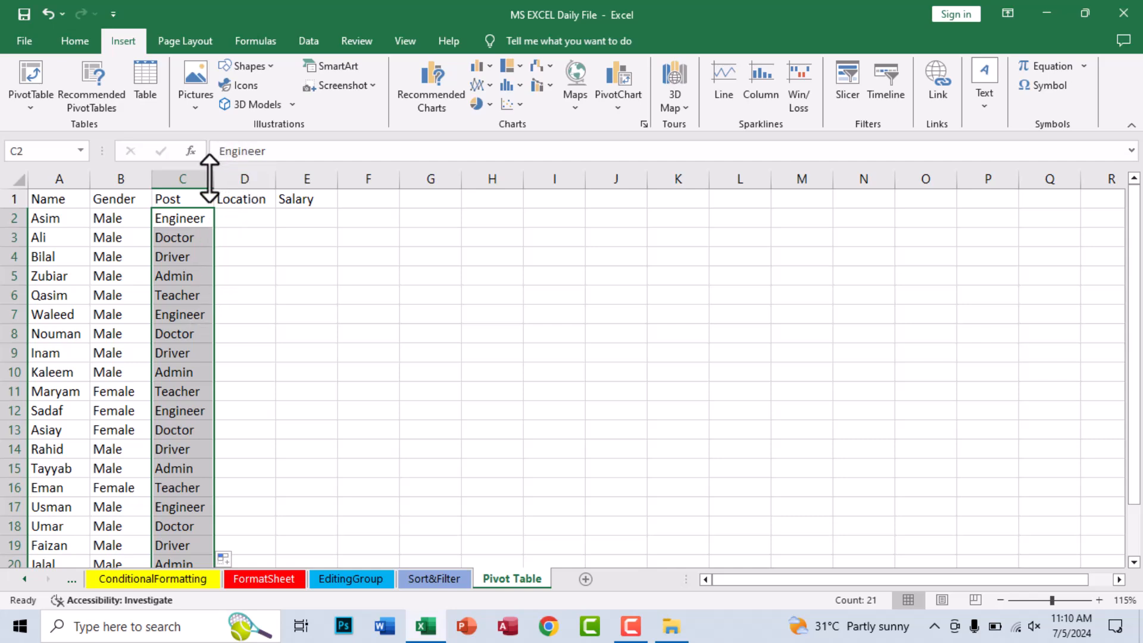
- Enter the locations Peshawar, Mardan and Swat in cells D2 to D4
left_click(238, 221)
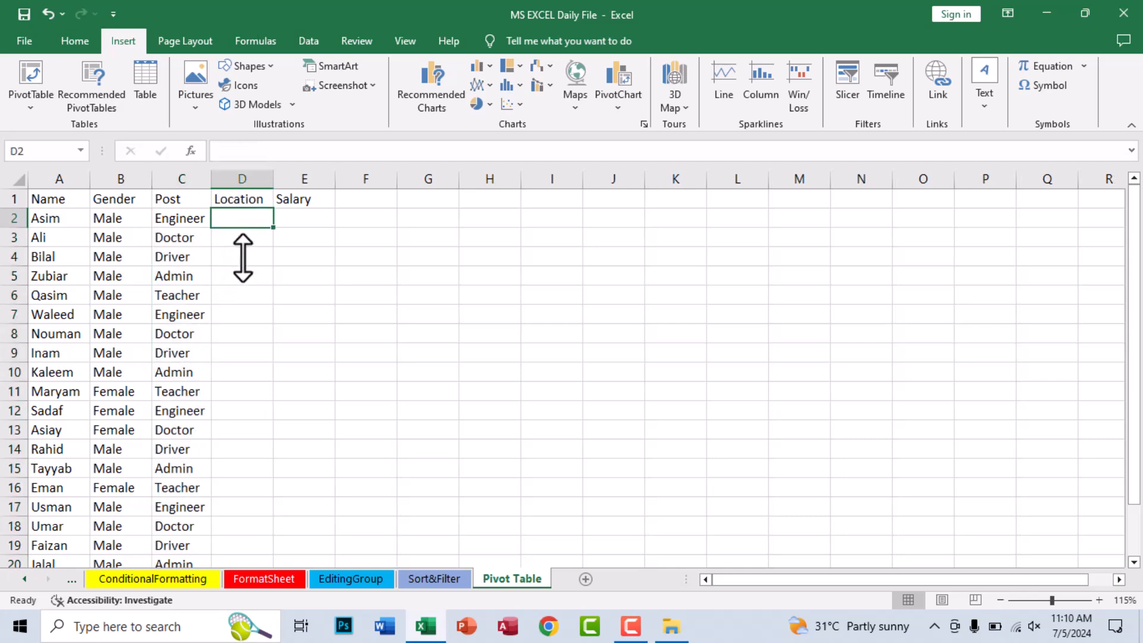
type("Peshawar")
key("Return")
type("Mardan")
key("Return")
type("Swat")
key("Return")
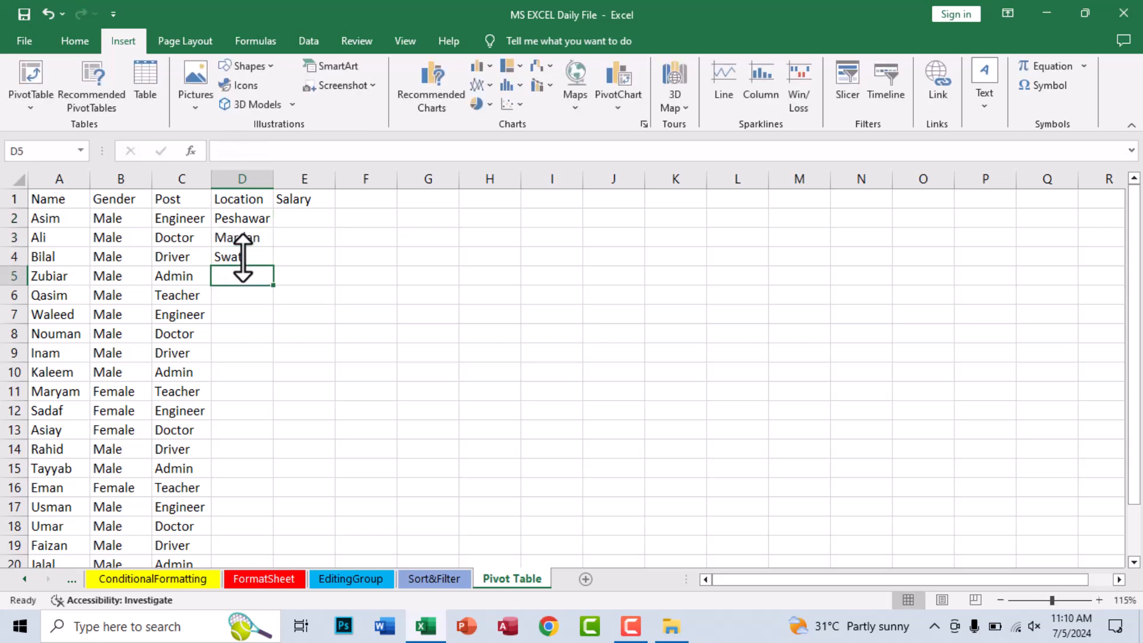
- Enter the locations Karachi, Banu and Kohat in cells D5 to D7
type("Karachi")
key("Return")
type("Banu")
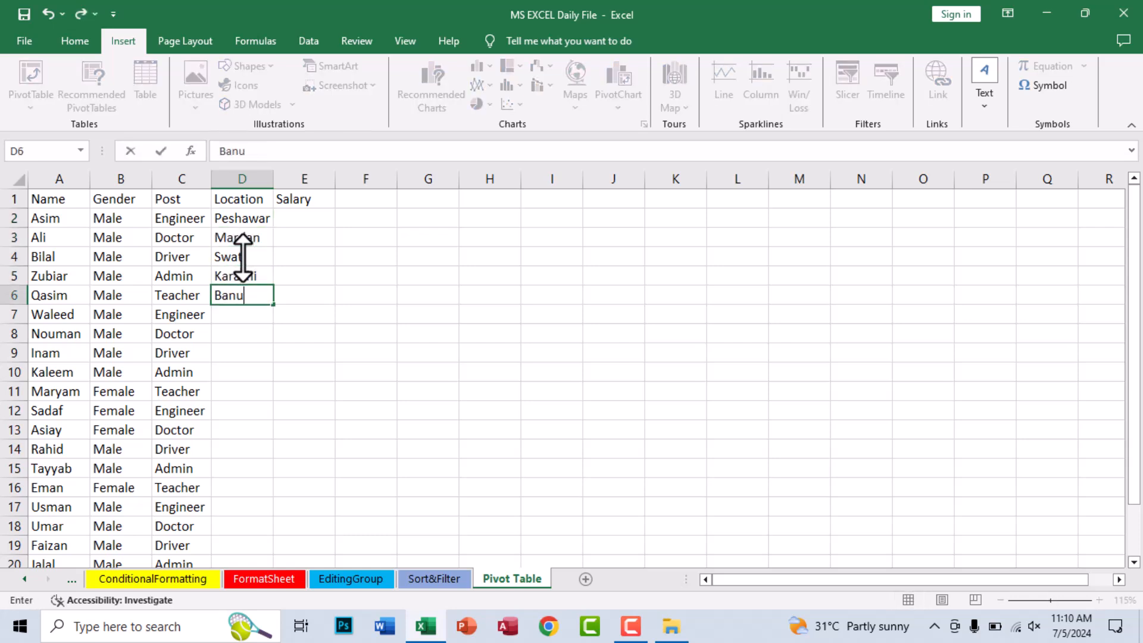
key("Return")
type("Kohat")
key("Return")
- Fill the six locations in D2:D7 down the Location column and fit the column width to its contents
left_click_drag(244, 218, 255, 316)
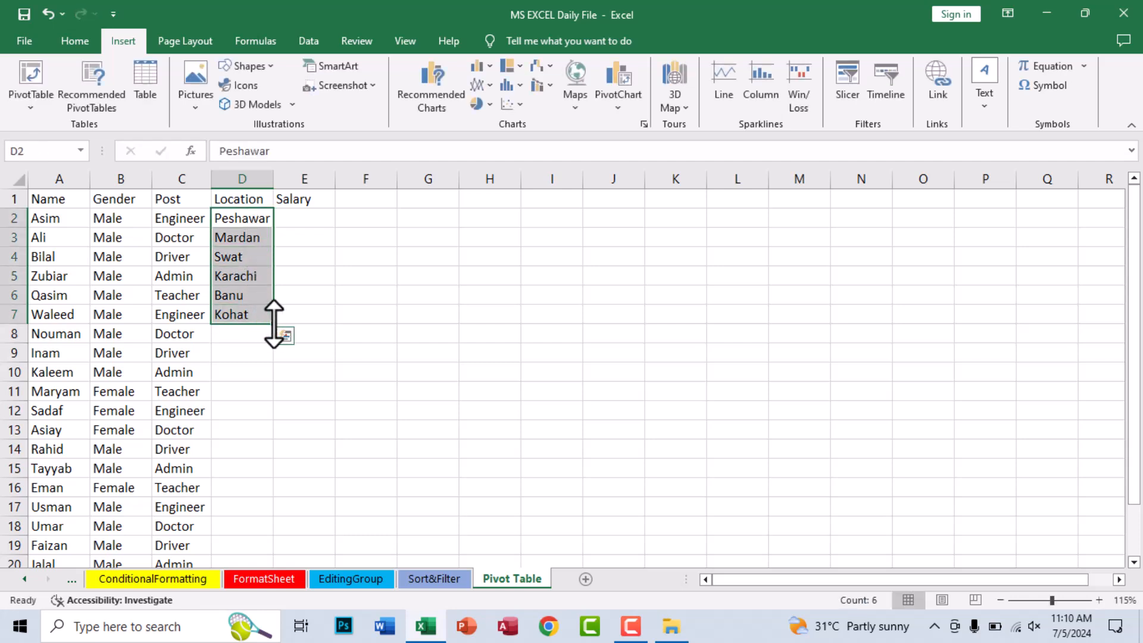
double_click(273, 324)
double_click(273, 179)
- Enter salaries 1000 and 2000 in cells E2 and E3 and extend the series down the Salary column
left_click(307, 220)
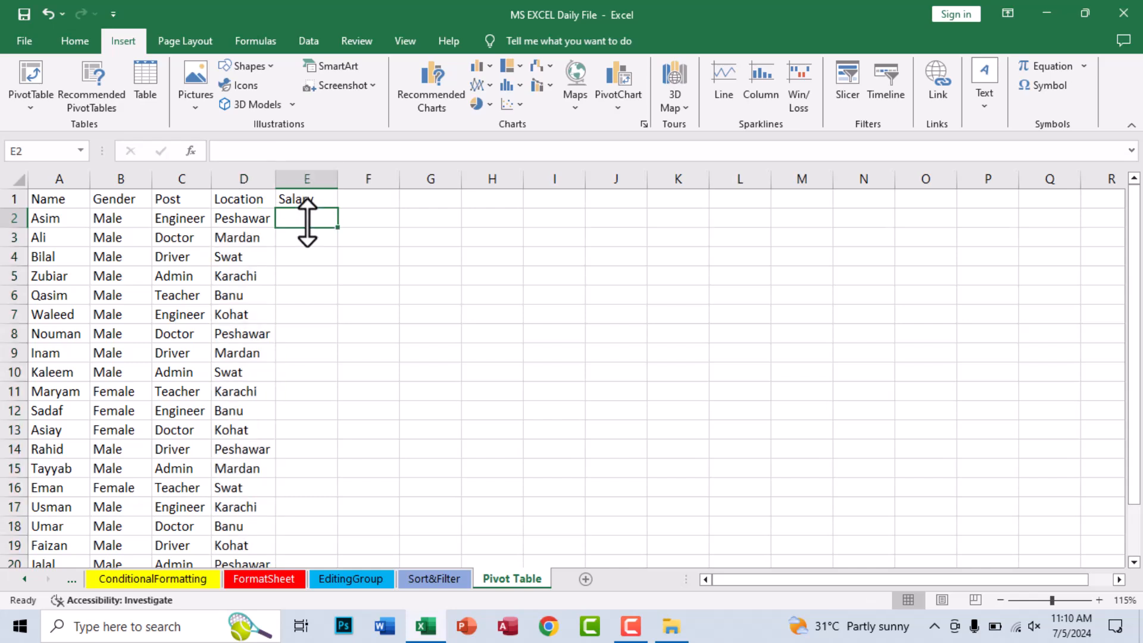
type("10000")
key("Return")
type("2000")
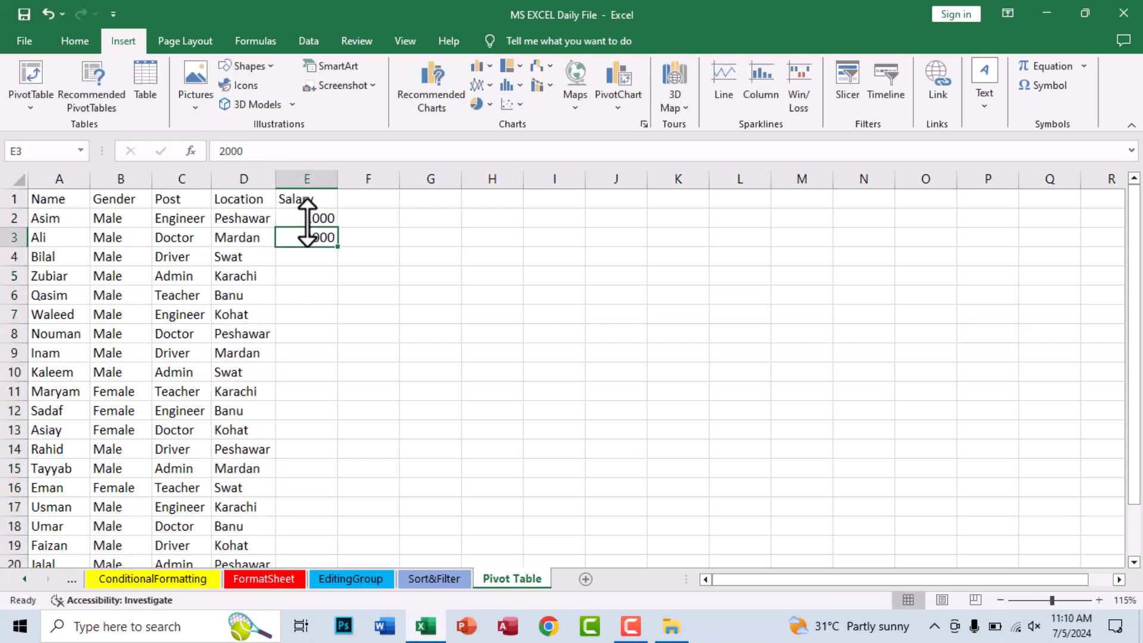
key("Return")
left_click_drag(309, 223, 310, 231)
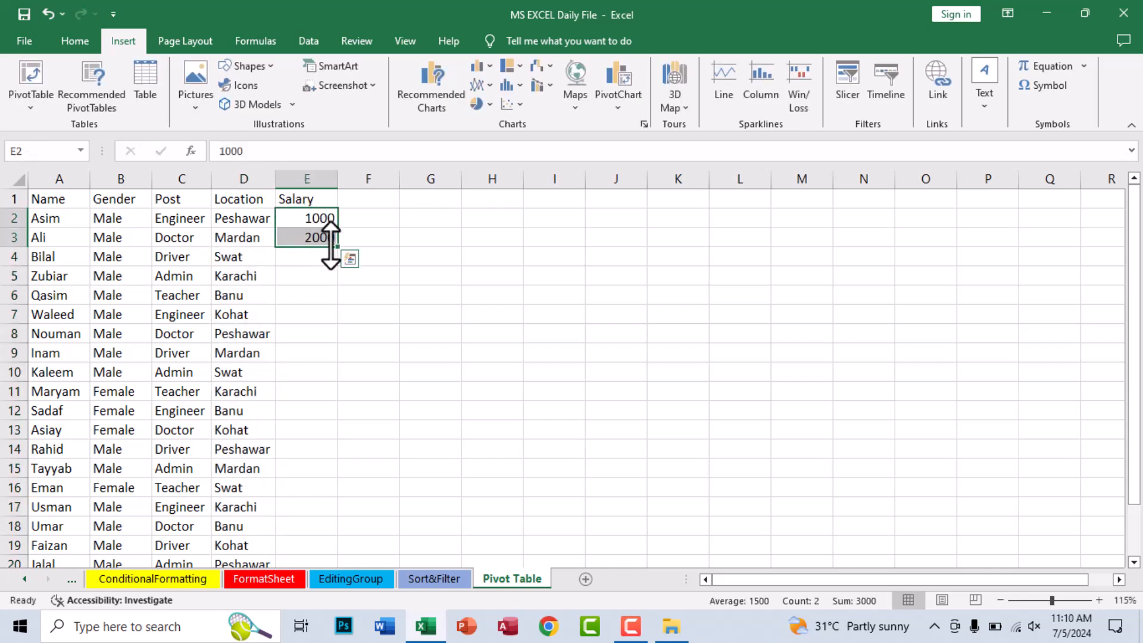
double_click(335, 244)
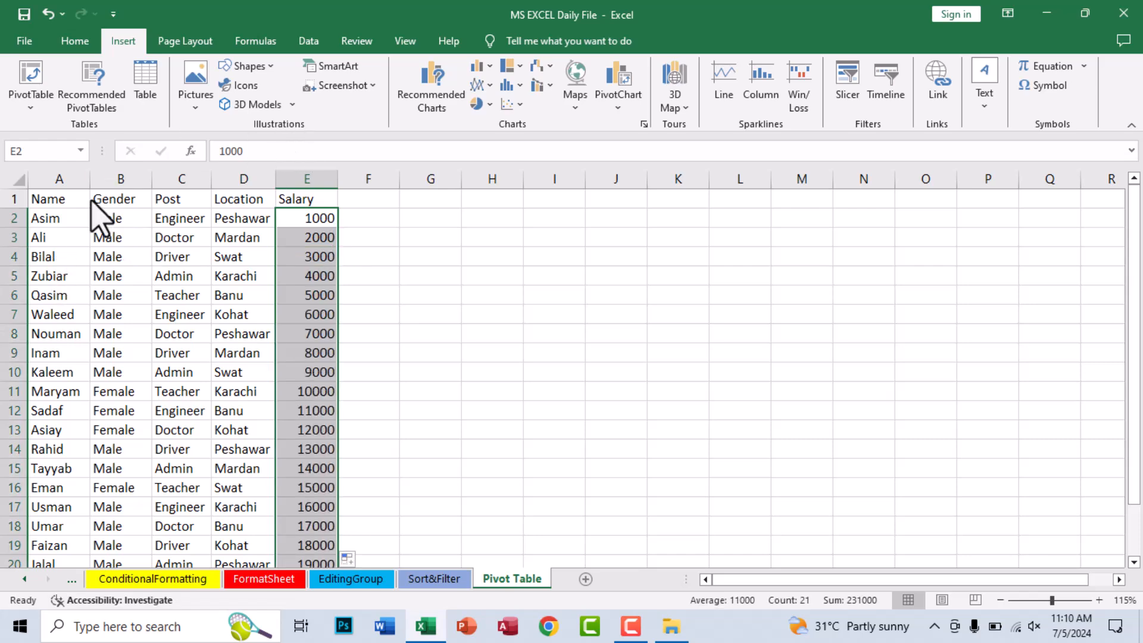
- Apply All Borders to the whole employee table
left_click(88, 256)
key("ctrl+a")
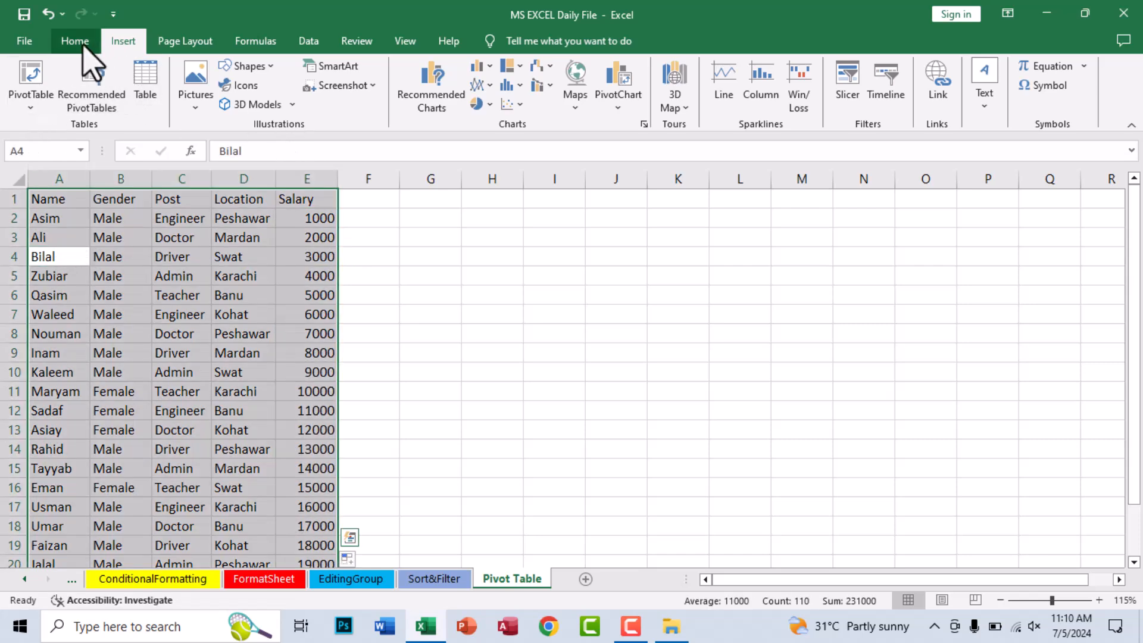
left_click(77, 41)
left_click(190, 99)
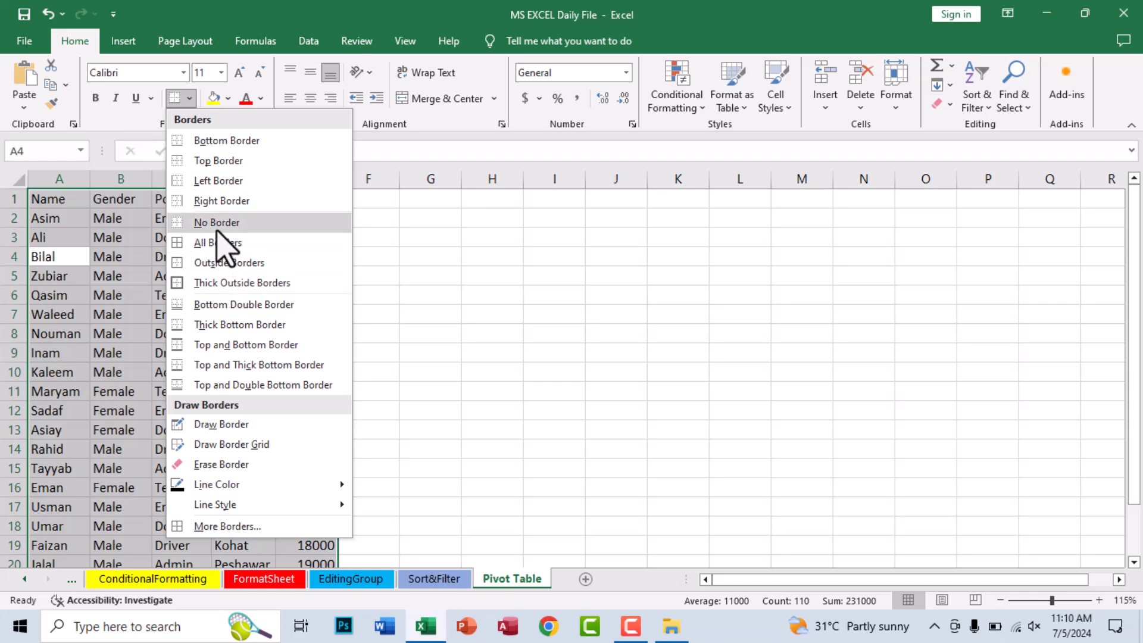
left_click(221, 223)
left_click(189, 98)
left_click(206, 241)
left_click(113, 238)
- Format the header row A1:E1 with yellow fill and red, bold, italic, centred text
left_click(74, 199)
left_click_drag(95, 198, 316, 200)
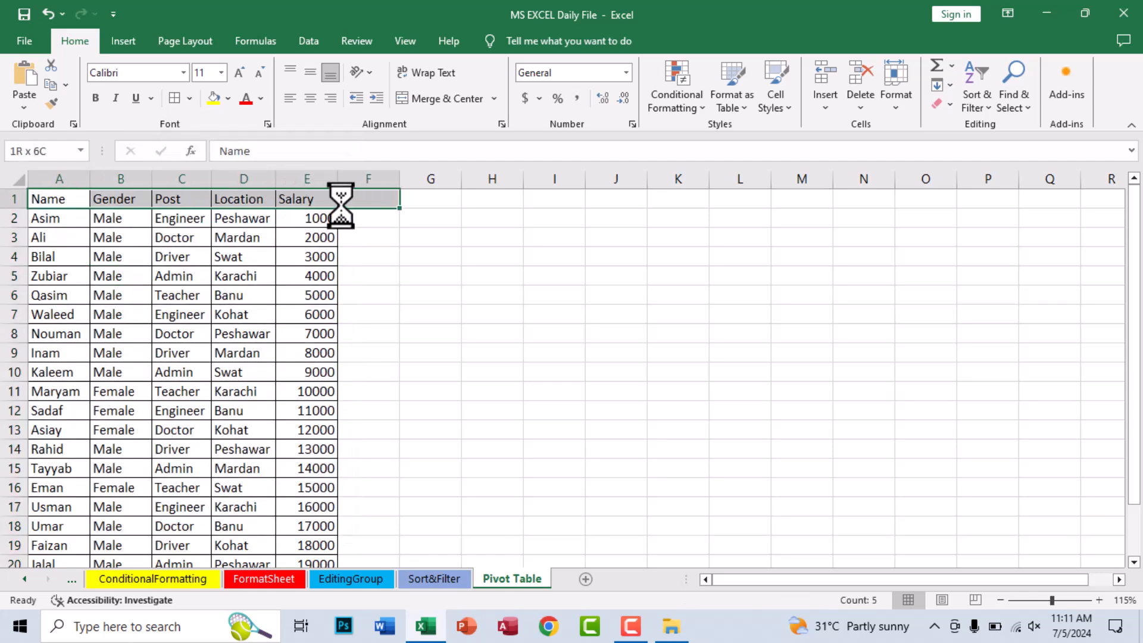
left_click(213, 98)
left_click(246, 98)
left_click(95, 98)
left_click(116, 98)
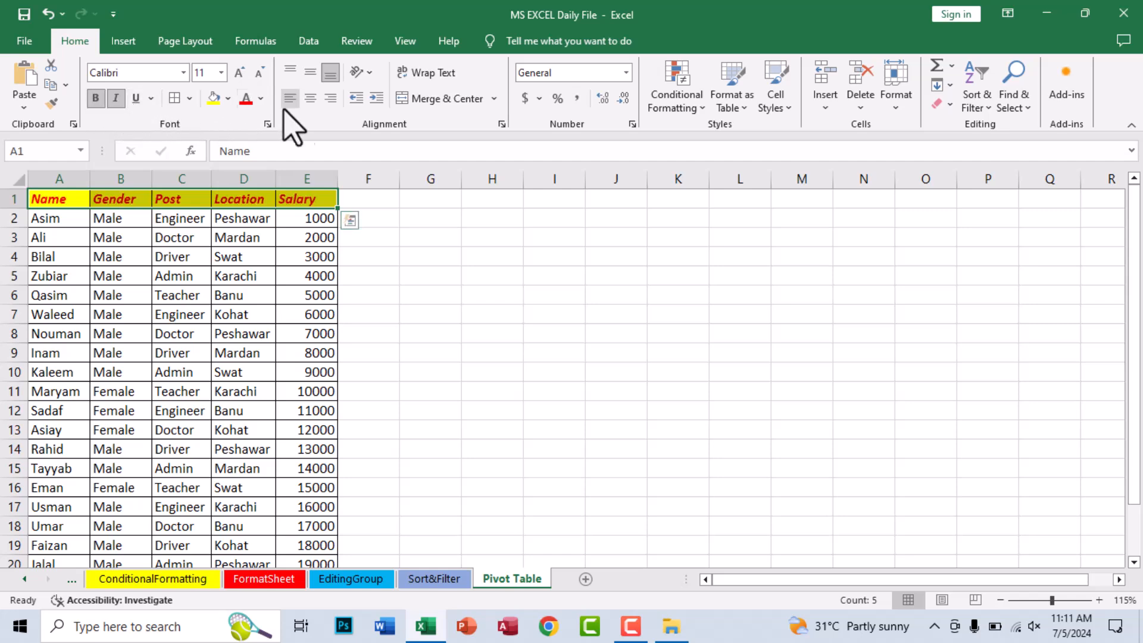
left_click(310, 98)
- Set the font of the entire sheet to Arial
key("ctrl+a")
key("ctrl+a")
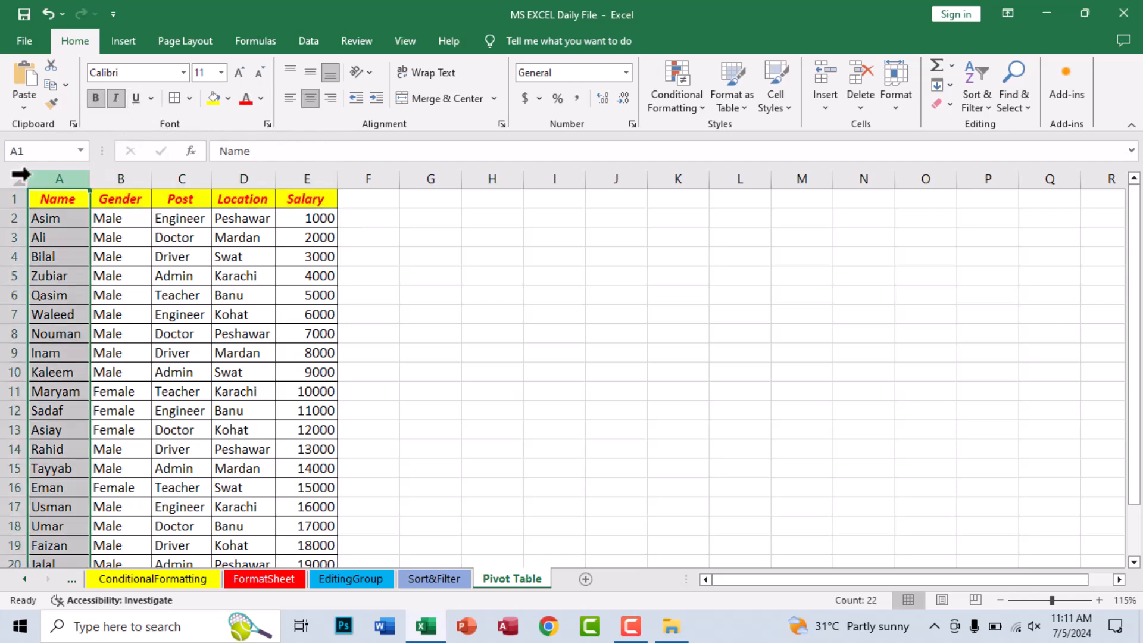
left_click(141, 73)
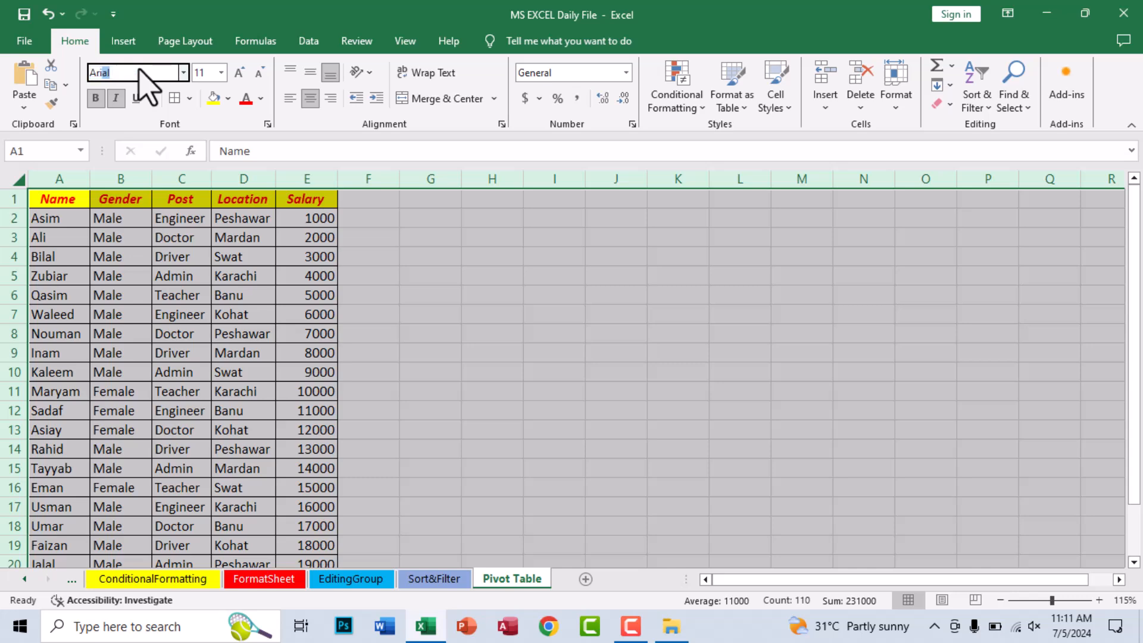
type("Ari")
key("Return")
left_click(178, 295)
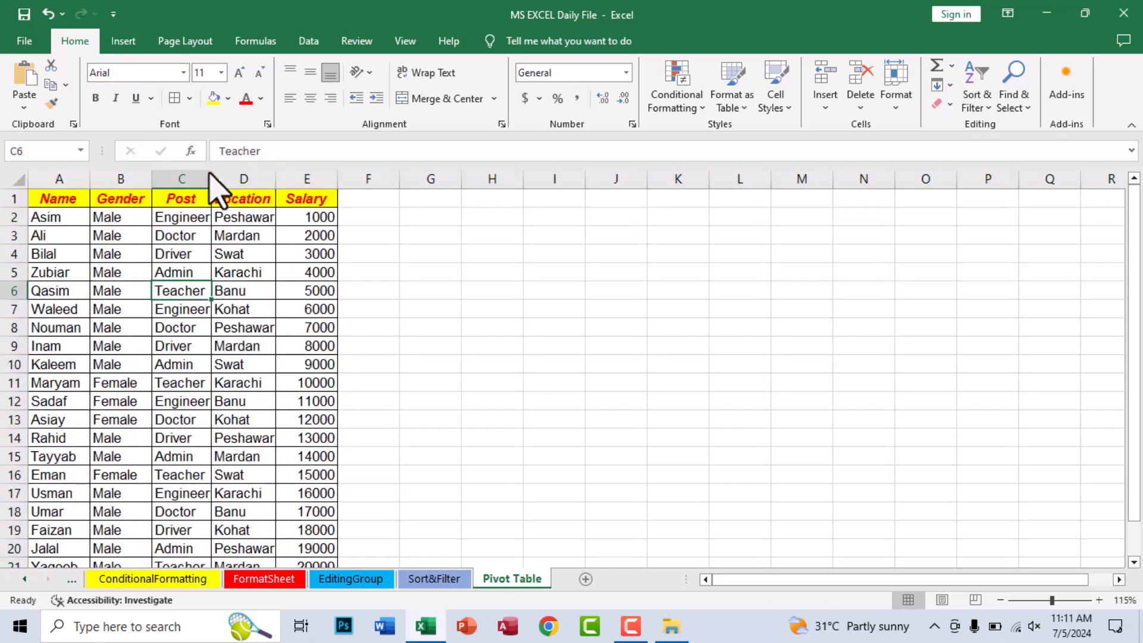
- Fit the widths of the Post and Location columns to their contents
double_click(212, 179)
double_click(280, 178)
left_click(132, 382)
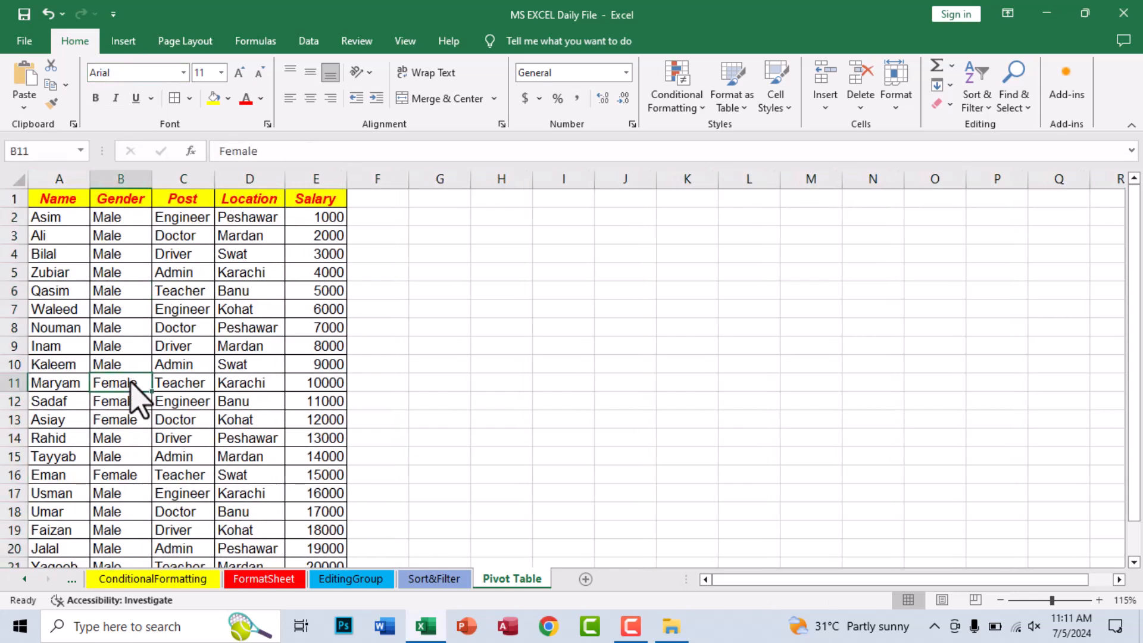
- Centre and bold all the salary values below the Salary header
scroll(133, 421, "down", 2)
scroll(132, 429, "up", 2)
left_click_drag(326, 222, 306, 541)
left_click(310, 98)
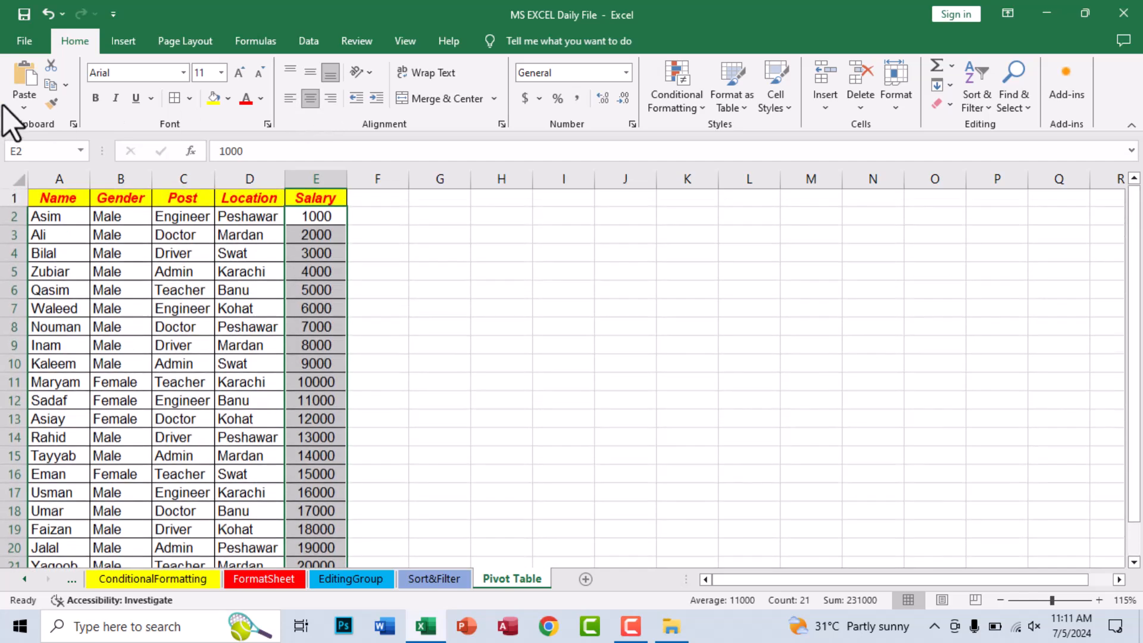
left_click(95, 98)
left_click(191, 358)
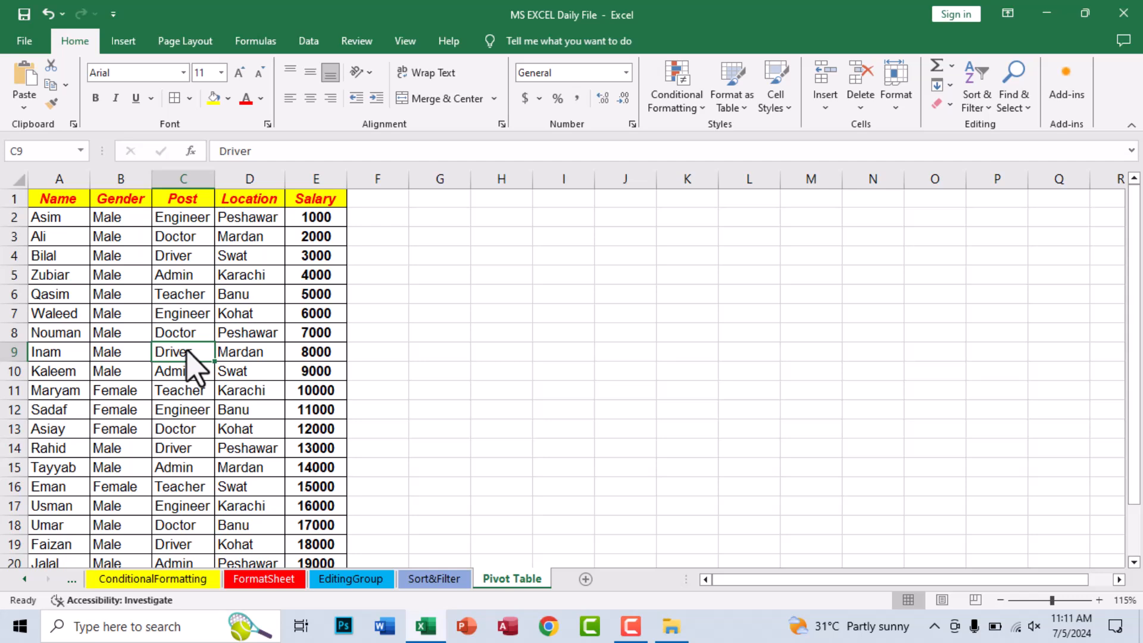
- Insert a PivotTable from range A1:E22 of the employee table, placed in the existing worksheet at cell H1
left_click(141, 275)
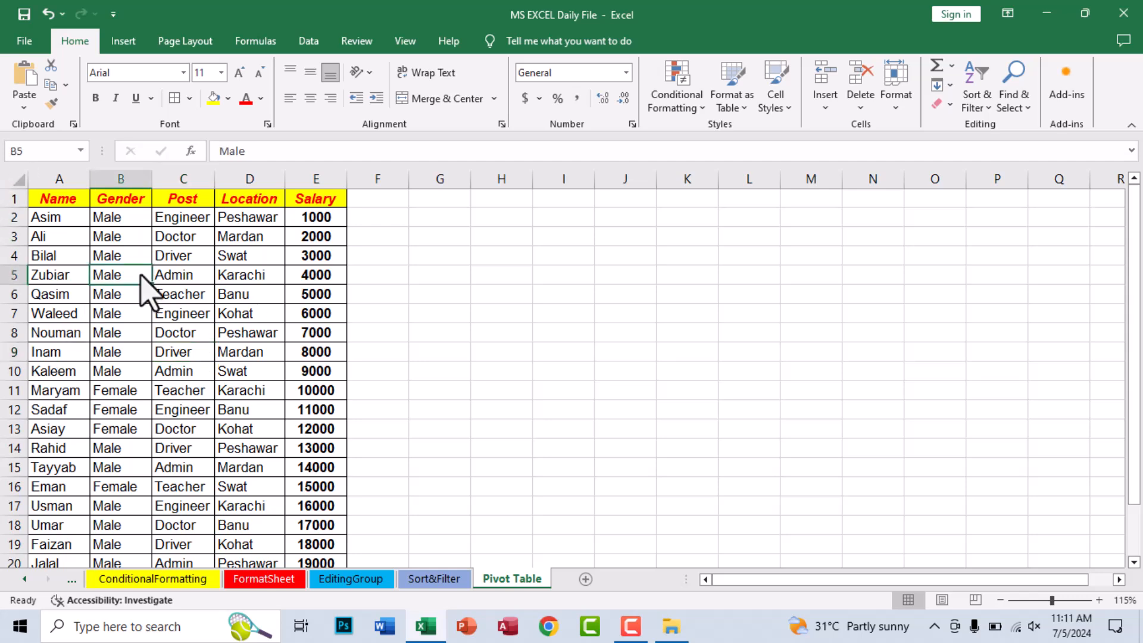
left_click(123, 41)
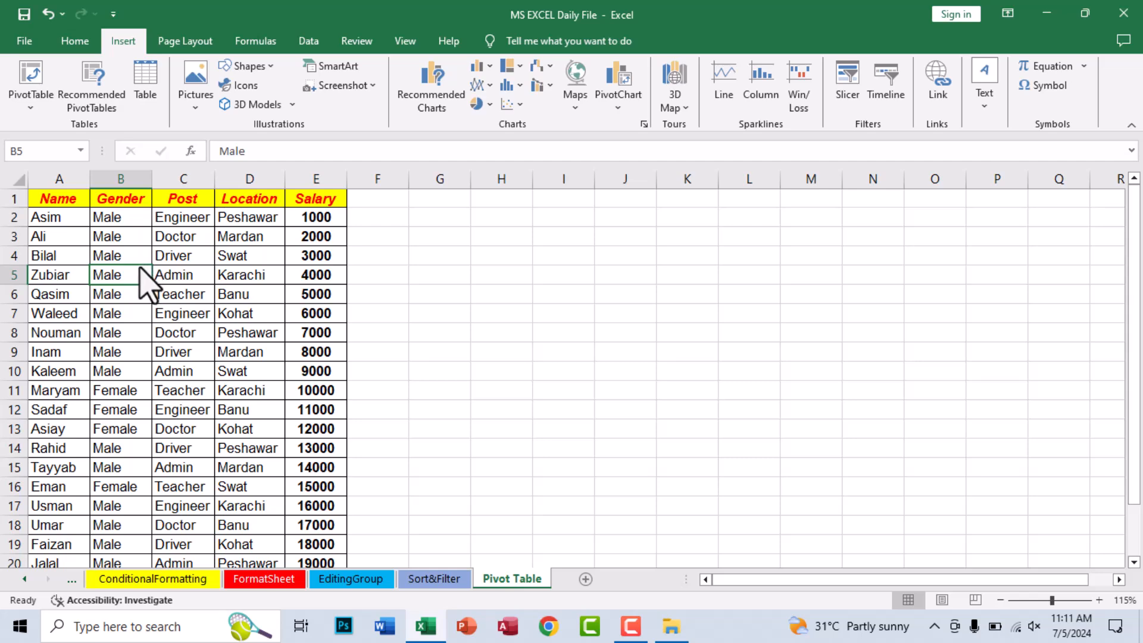
left_click(31, 95)
left_click(41, 122)
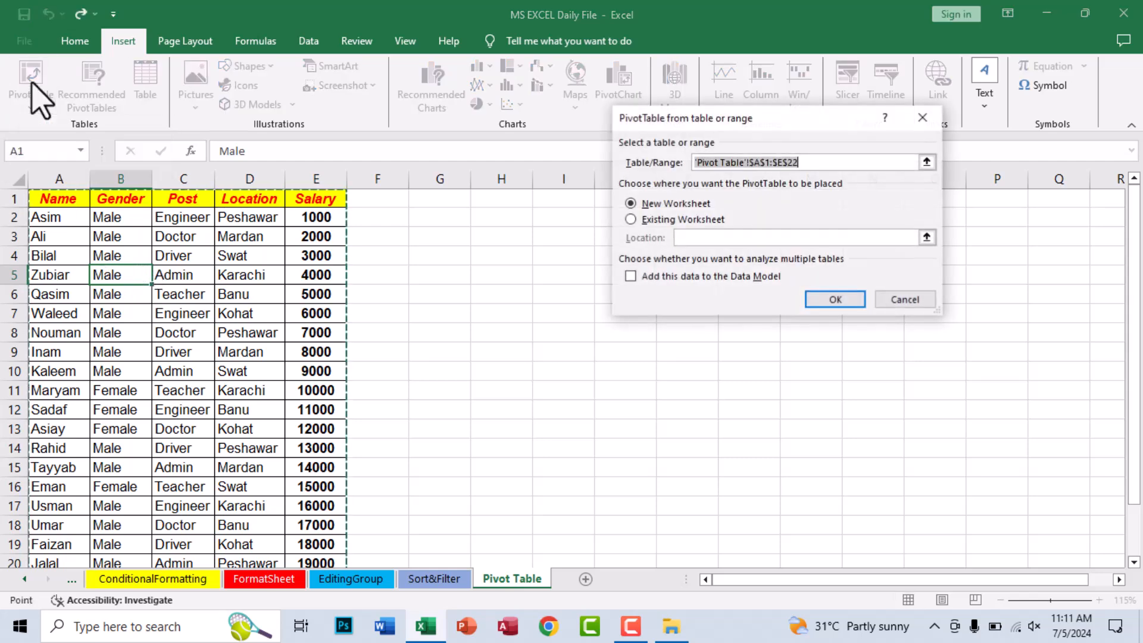
left_click_drag(671, 118, 586, 200)
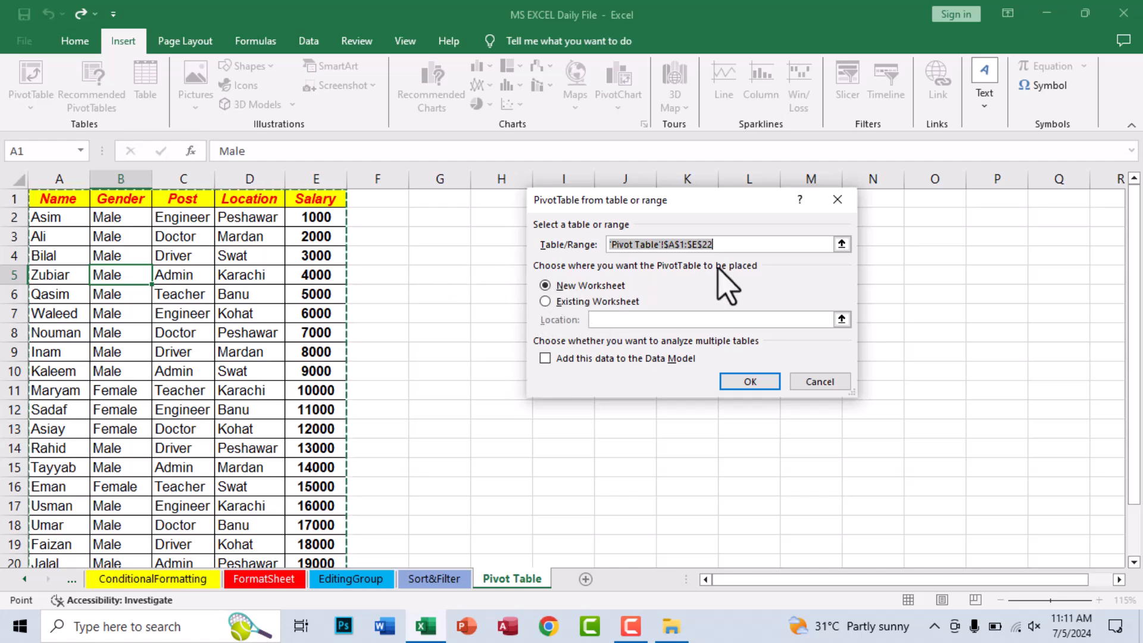
left_click_drag(603, 197, 179, 100)
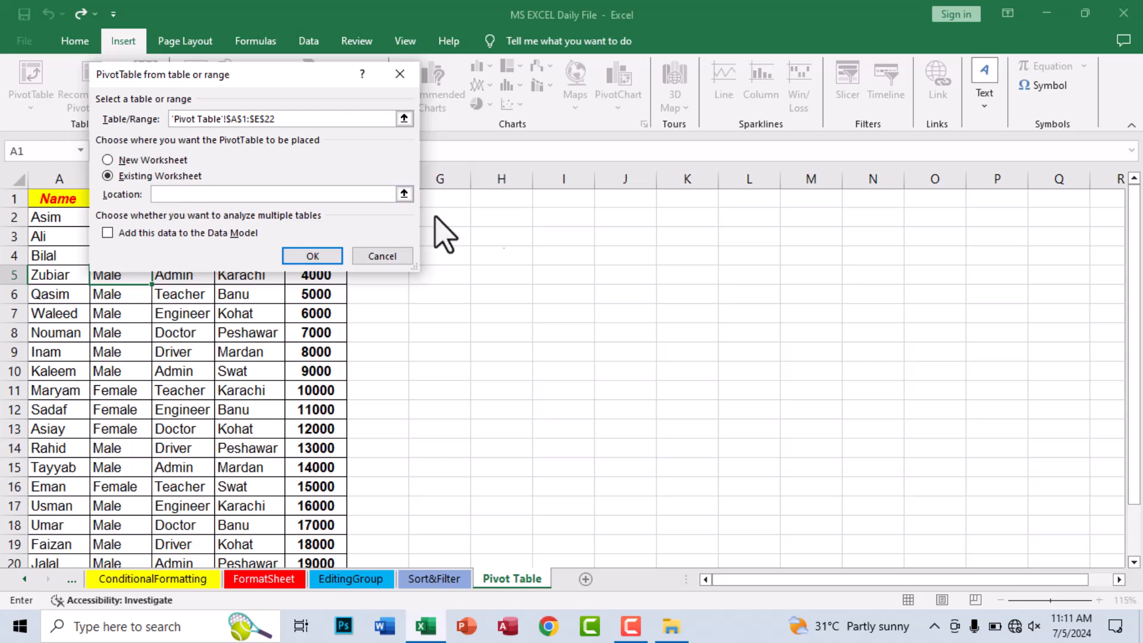
left_click(511, 198)
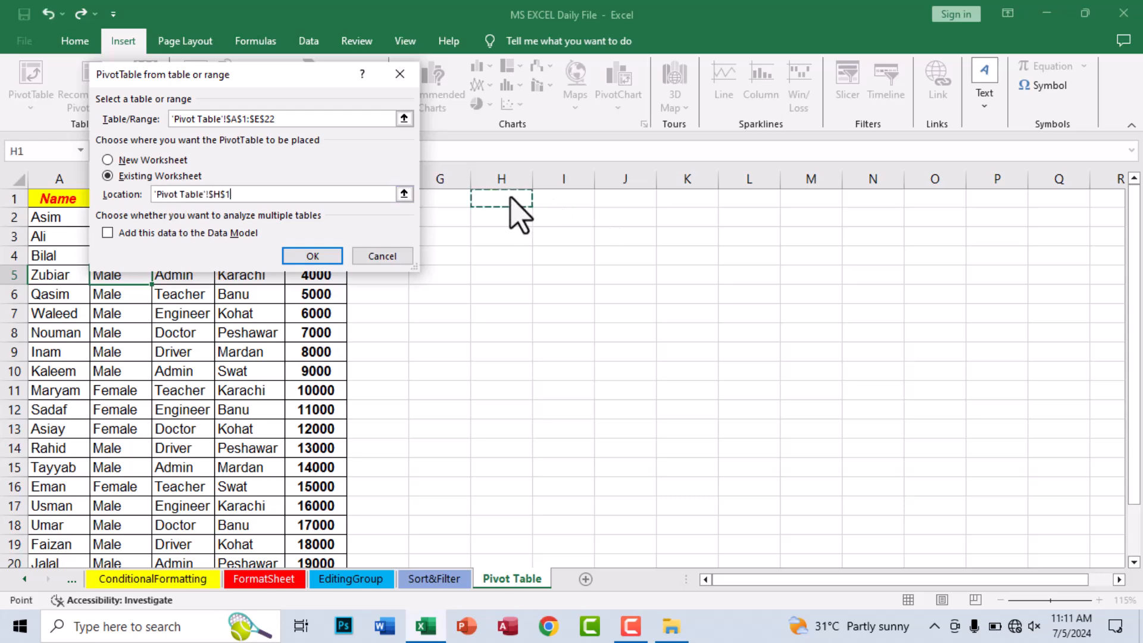
left_click(324, 257)
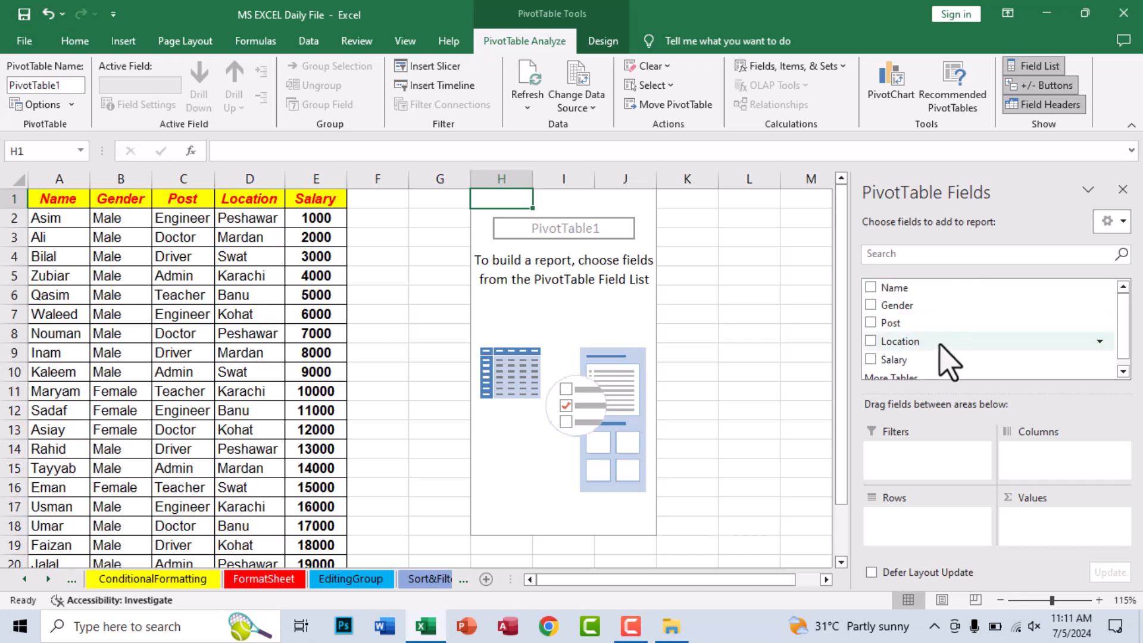
- Place the Name field in the Rows area of the PivotTable
mouse_move(936, 394)
left_mouse_down()
mouse_move(936, 425)
mouse_move(935, 403)
left_mouse_up()
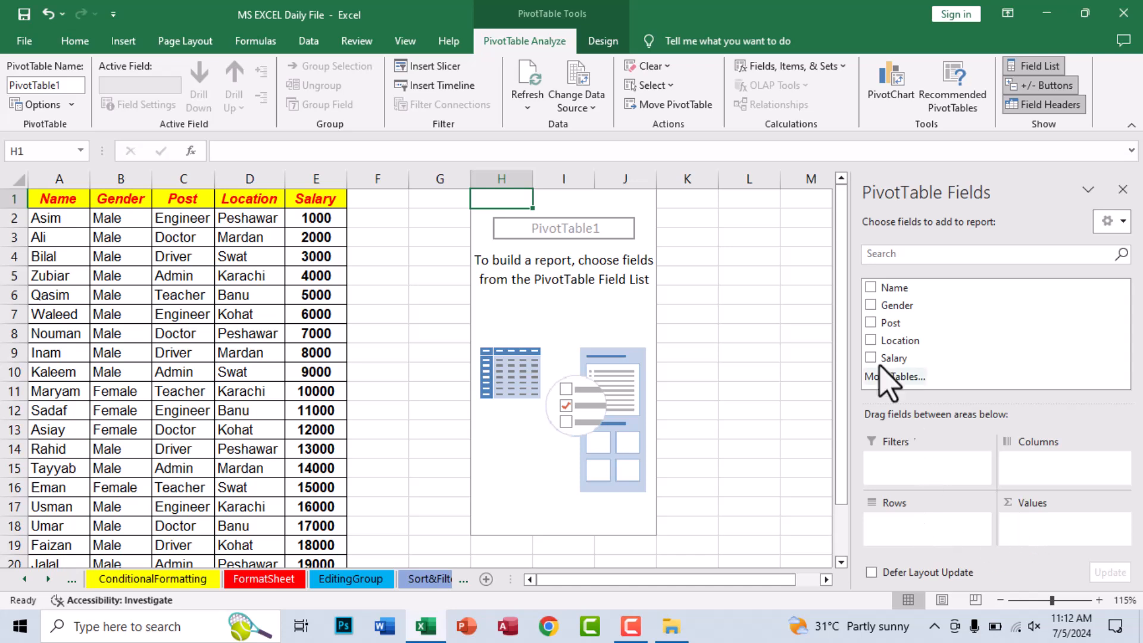
left_click_drag(900, 287, 1031, 464)
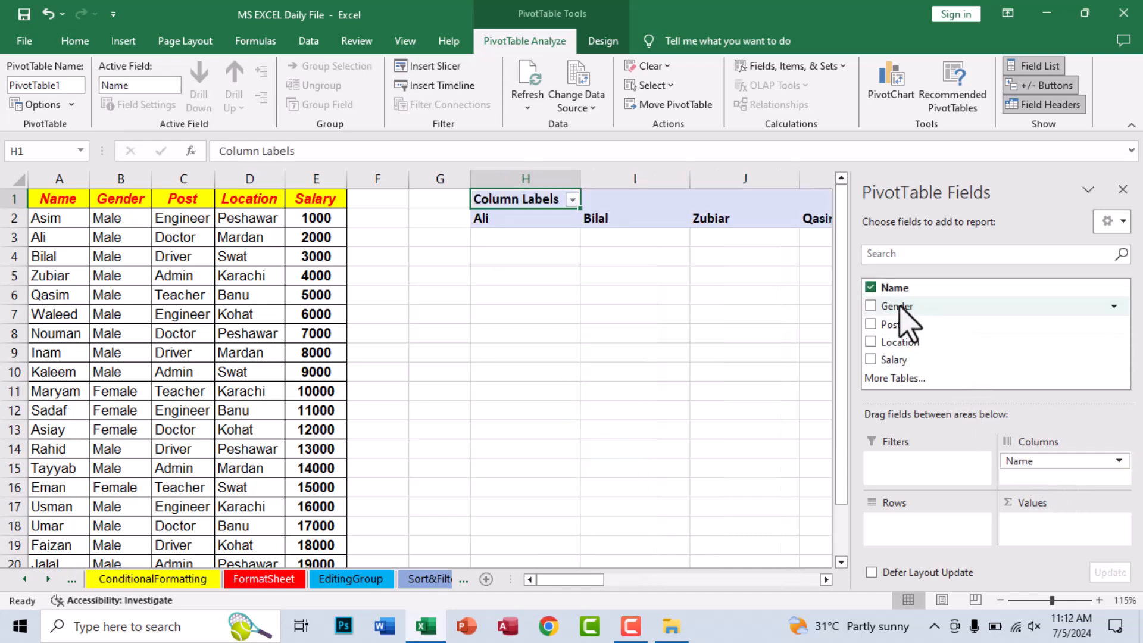
left_click_drag(900, 307, 992, 433)
left_click_drag(1029, 476, 901, 535)
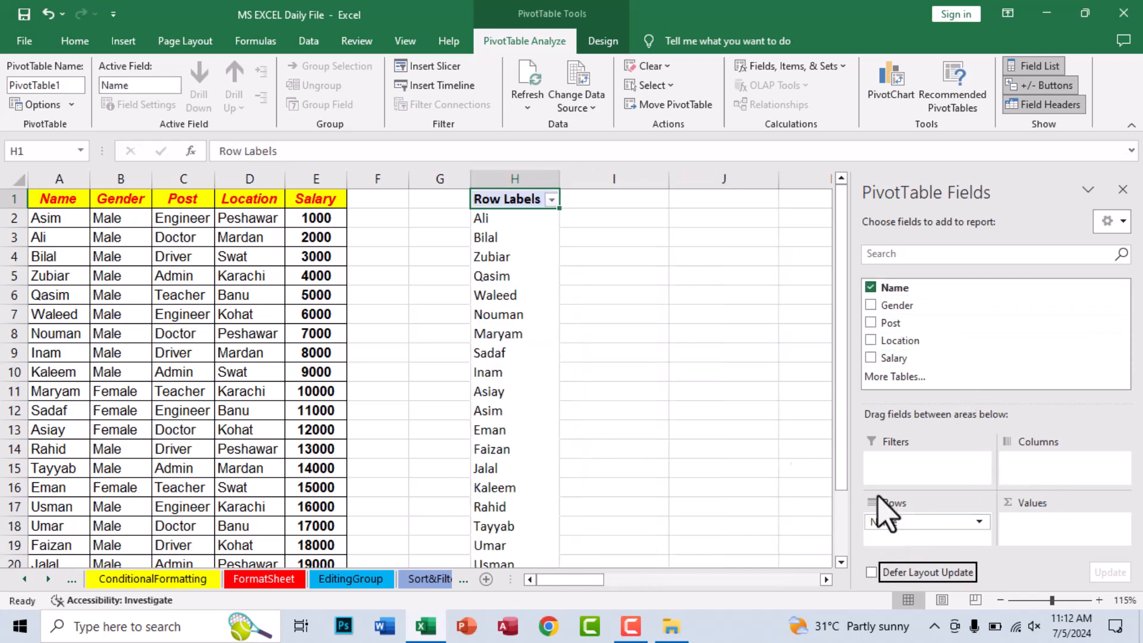
- Add Gender to Filters, Post and Location to Columns and Salary to Values, and close the field list
left_click_drag(897, 305, 909, 470)
left_click_drag(891, 329, 1022, 477)
left_click_drag(878, 361, 1039, 538)
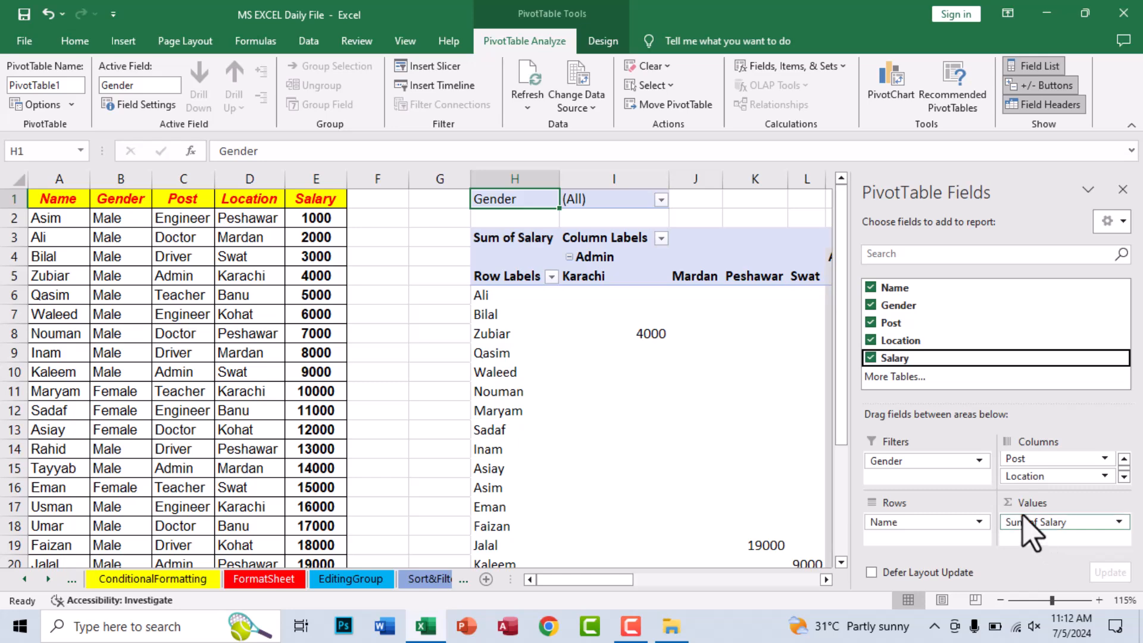
left_click(1122, 191)
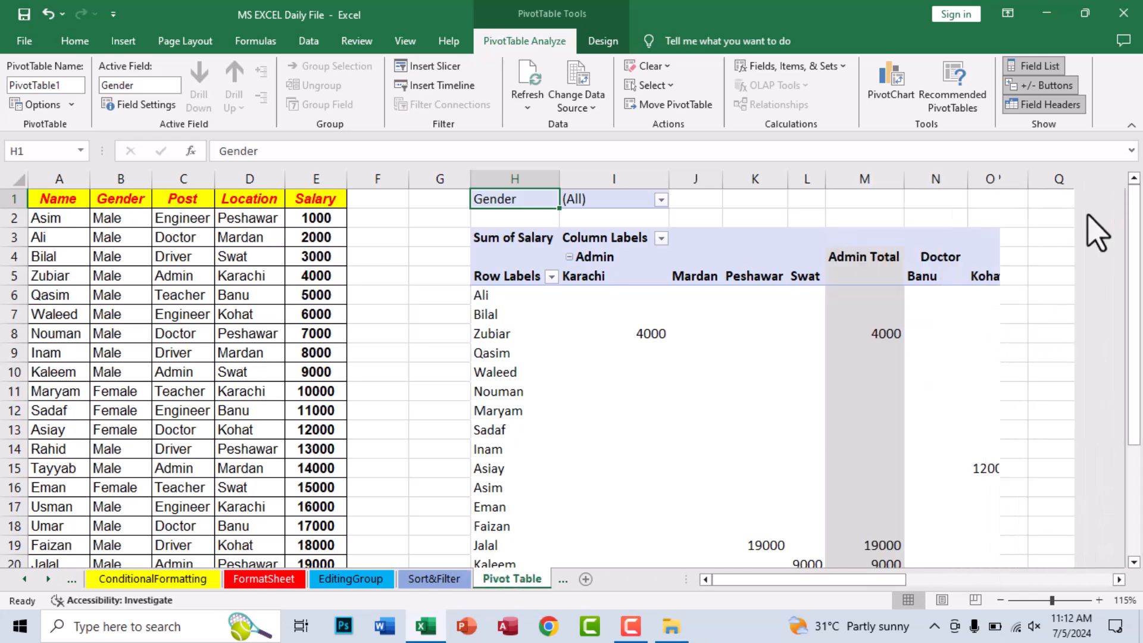
- Collapse the Admin, Doctor, Driver, Engineer and Teacher column groups in the PivotTable
left_click(569, 257)
left_click(679, 256)
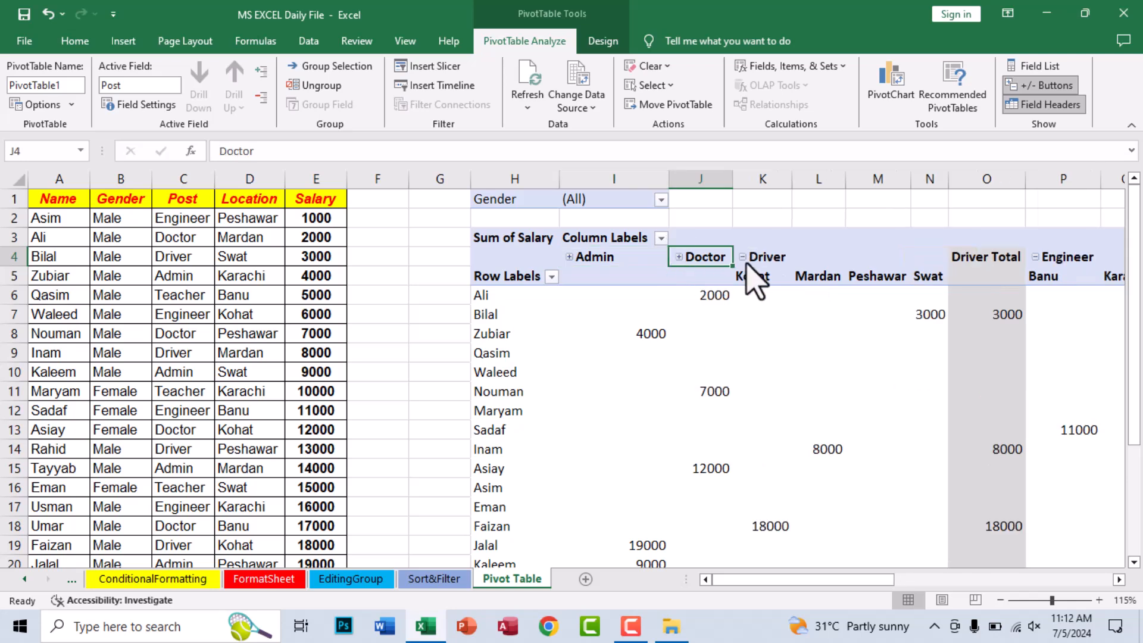
left_click(742, 257)
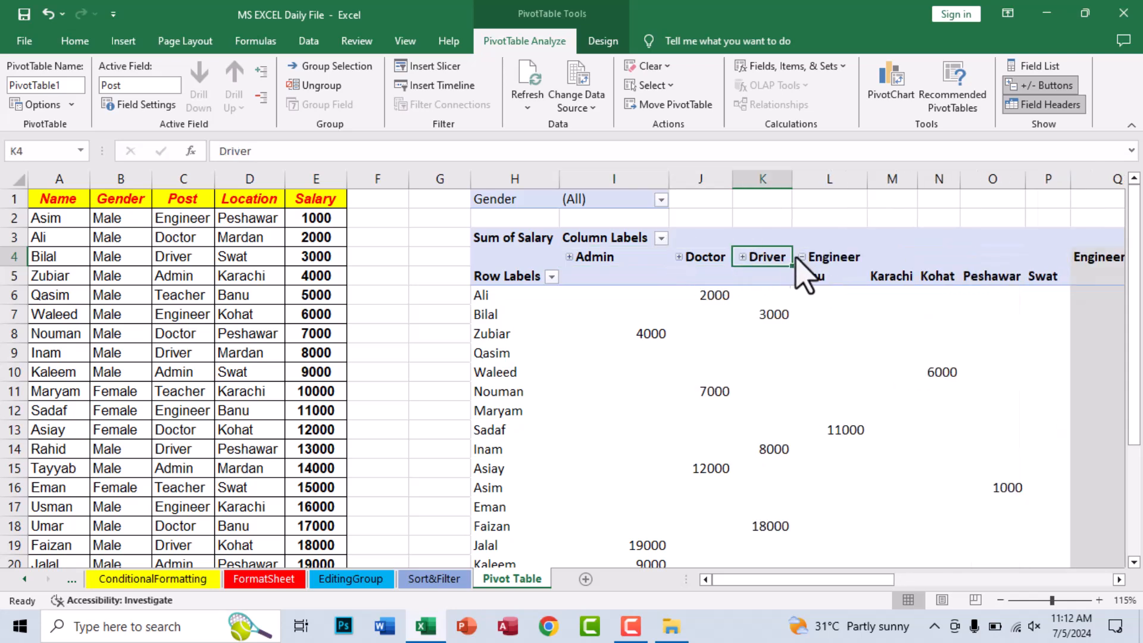
left_click(801, 257)
left_click(876, 256)
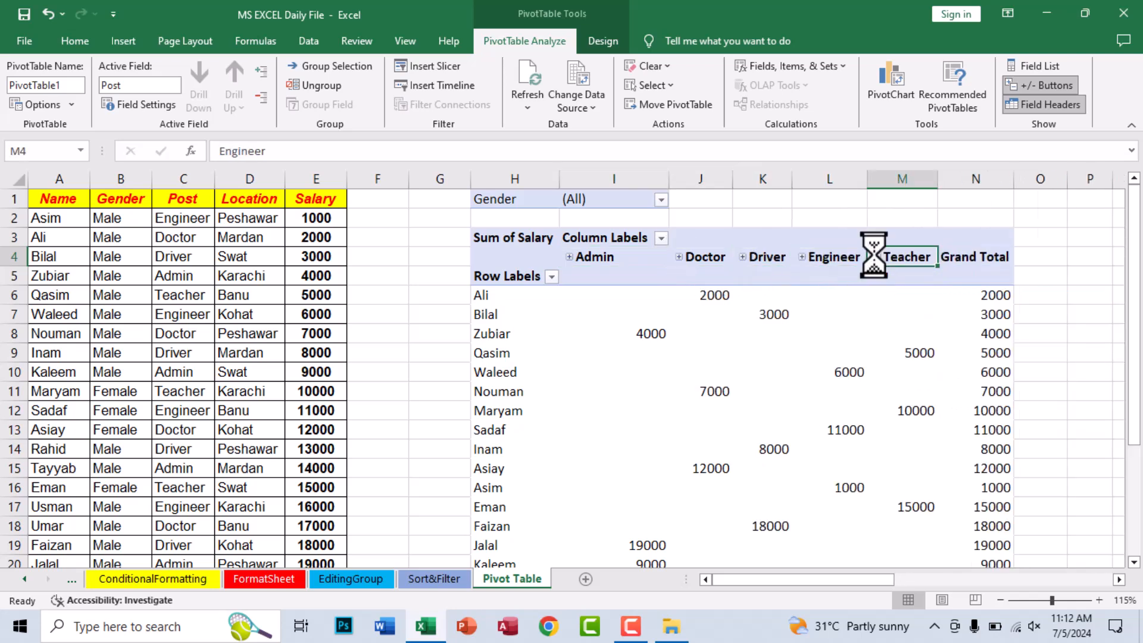
- Examine the salaries under the collapsed Admin, Doctor, Driver, Engineer and Teacher columns of the PivotTable
scroll(811, 357, "down", 4)
scroll(811, 364, "up", 4)
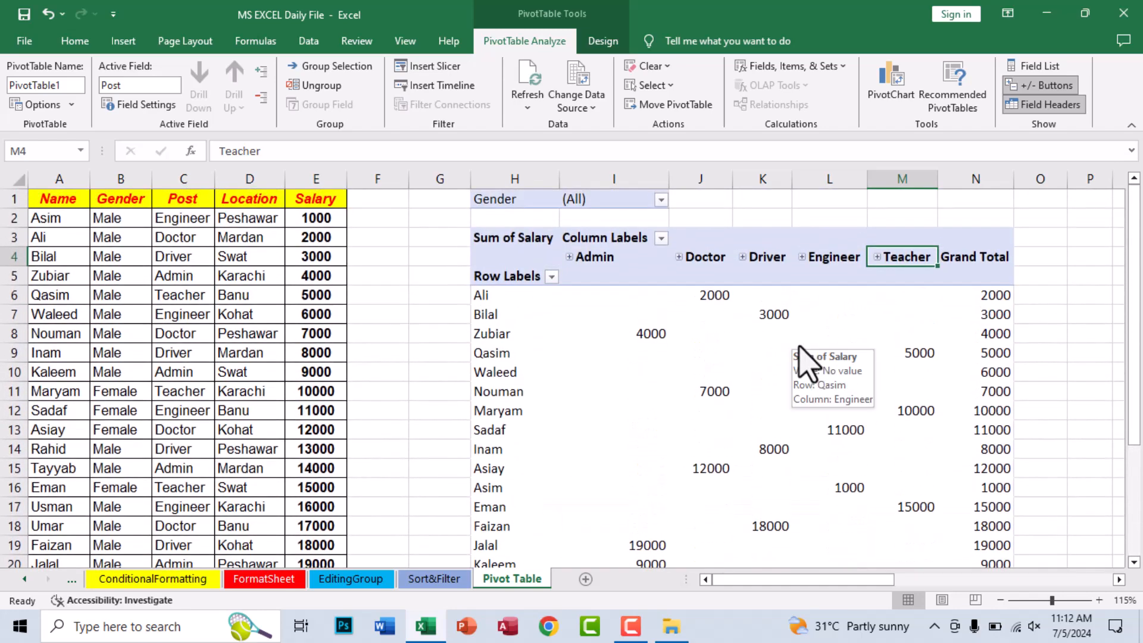
left_click_drag(596, 262, 604, 412)
left_click_drag(708, 263, 721, 391)
left_click_drag(764, 262, 771, 393)
left_click_drag(830, 263, 836, 432)
left_click_drag(916, 275, 870, 389)
- Restyle the PivotTable, trying the orange gridded Light style and settling on the Medium style with the dark blue header
left_click(614, 353)
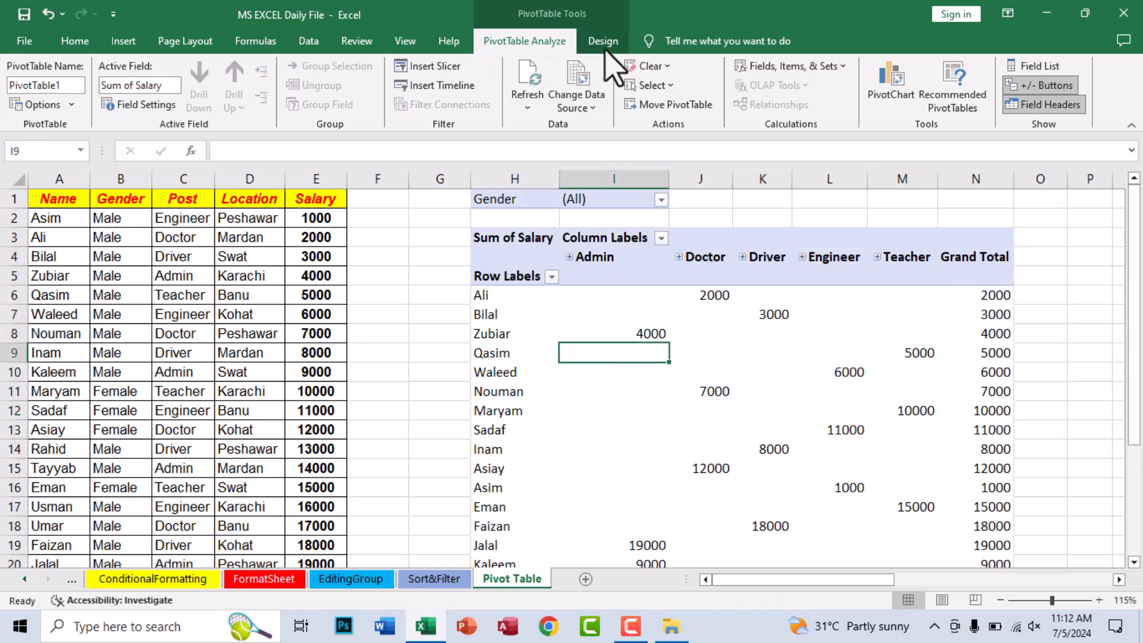
left_click(601, 40)
left_click(816, 101)
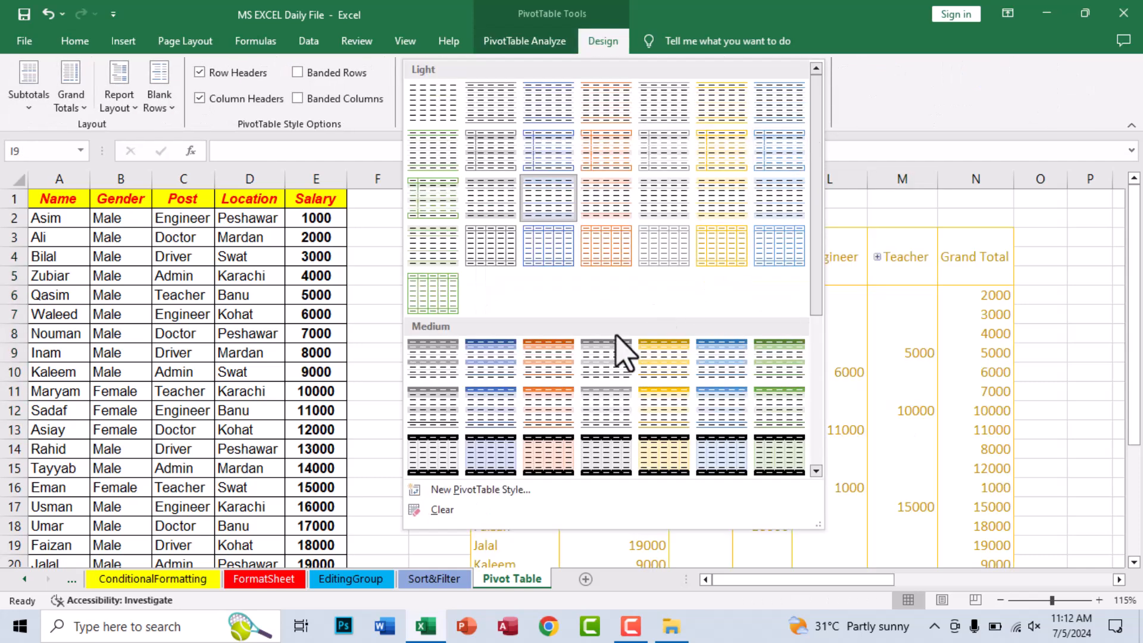
left_click(603, 256)
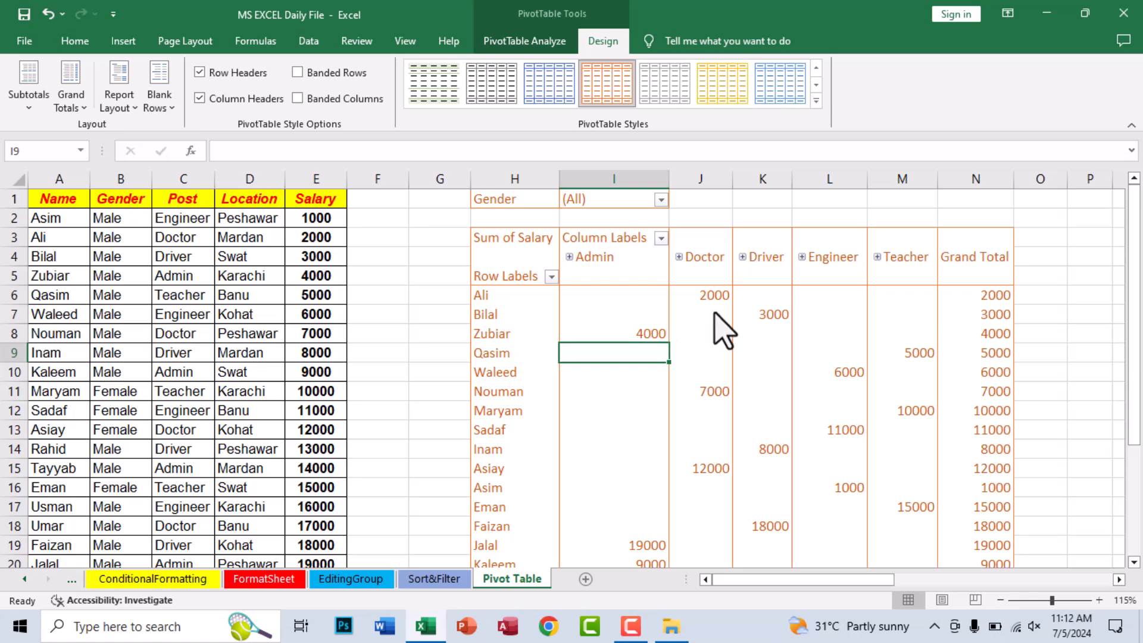
left_click(816, 101)
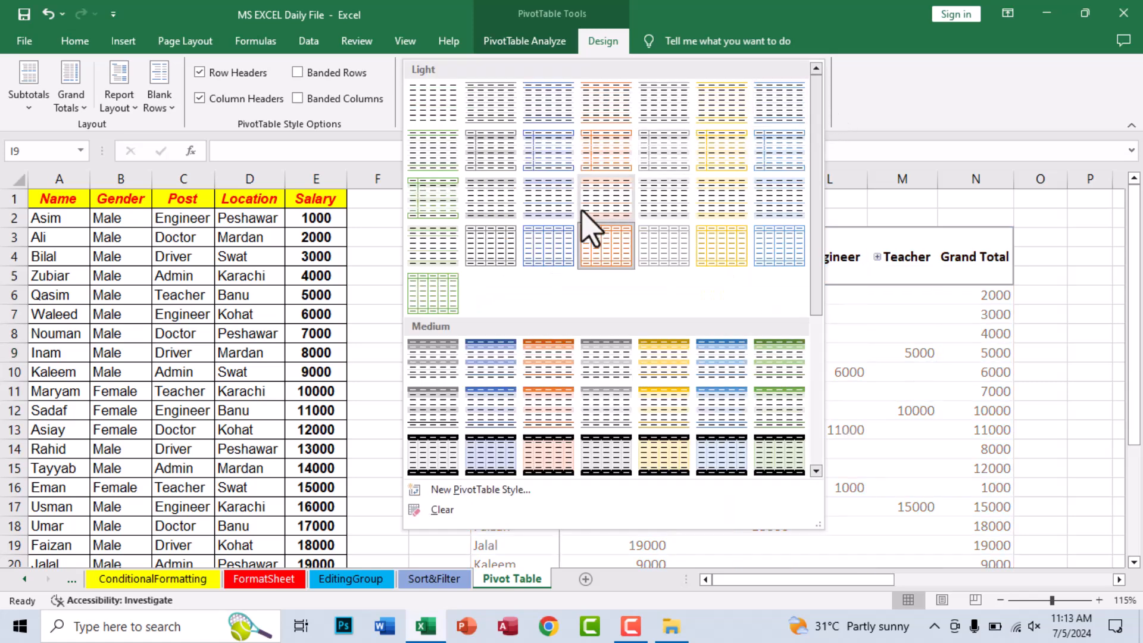
left_click(485, 370)
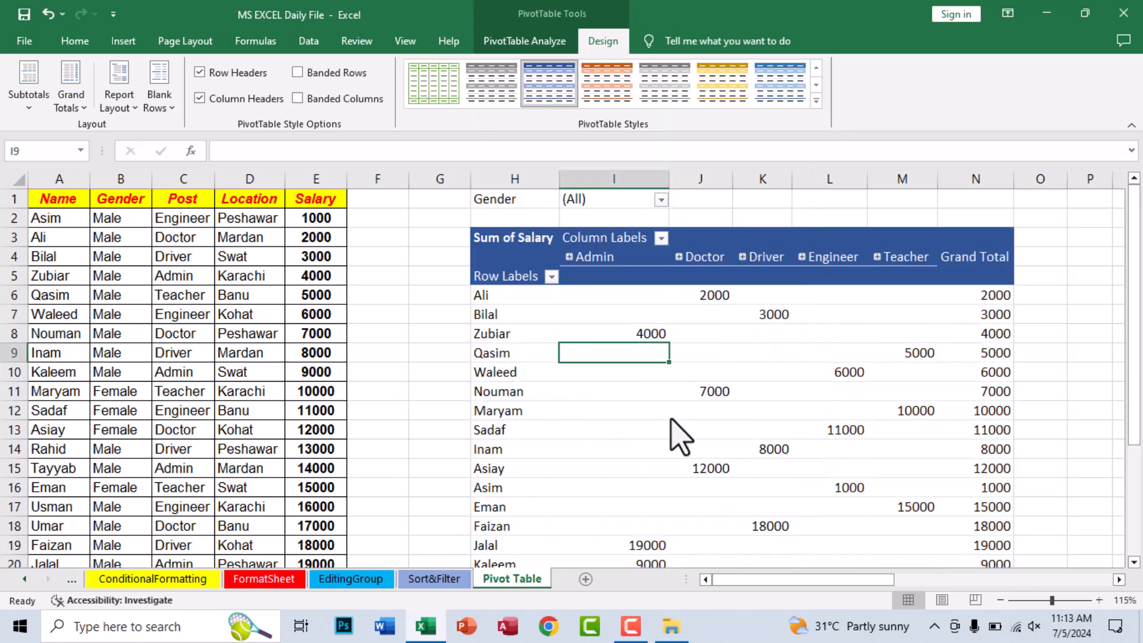
- Examine the PivotTable's Grand Total row, checking the overall salary total and the total for each post
scroll(672, 419, "down", 4)
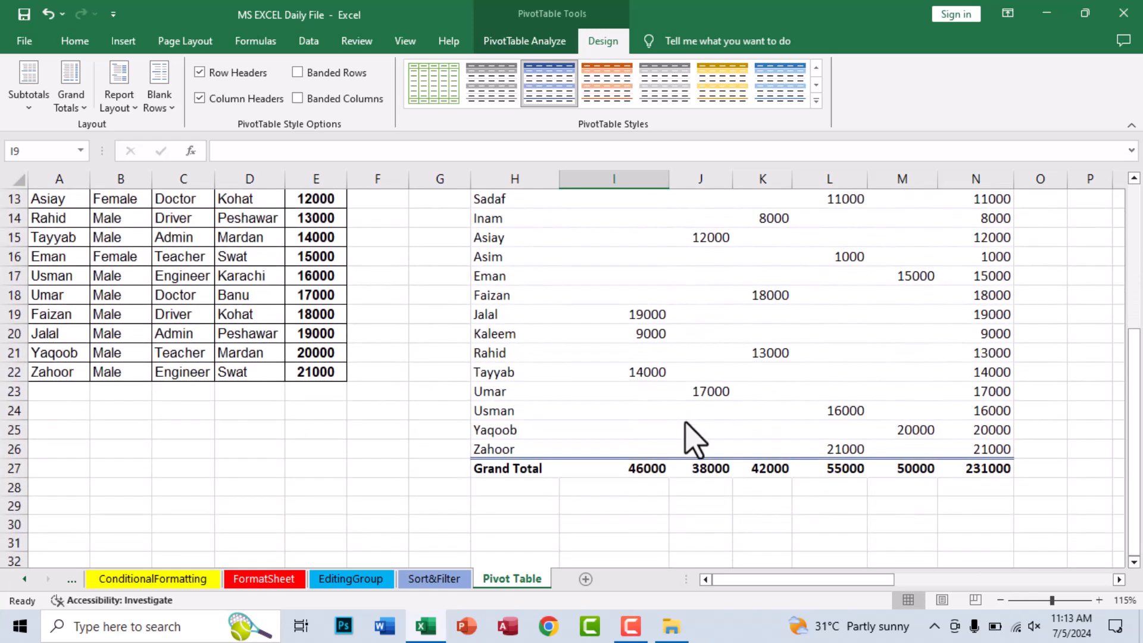
left_click(988, 468)
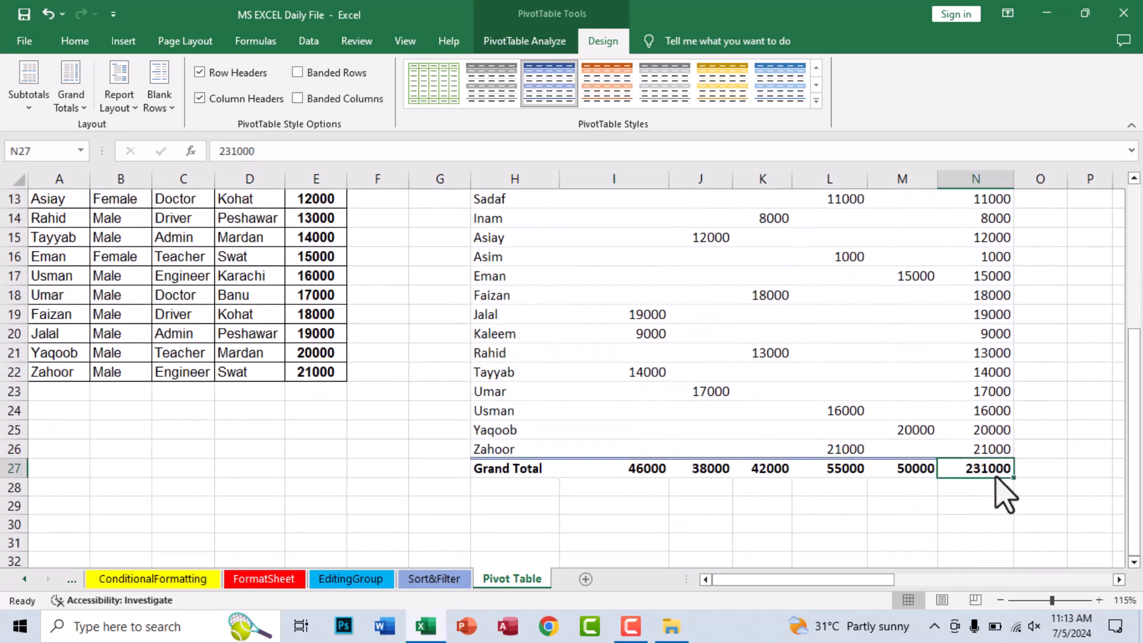
left_click(648, 468)
left_click(707, 469)
left_click(759, 469)
left_click(857, 470)
left_click(900, 469)
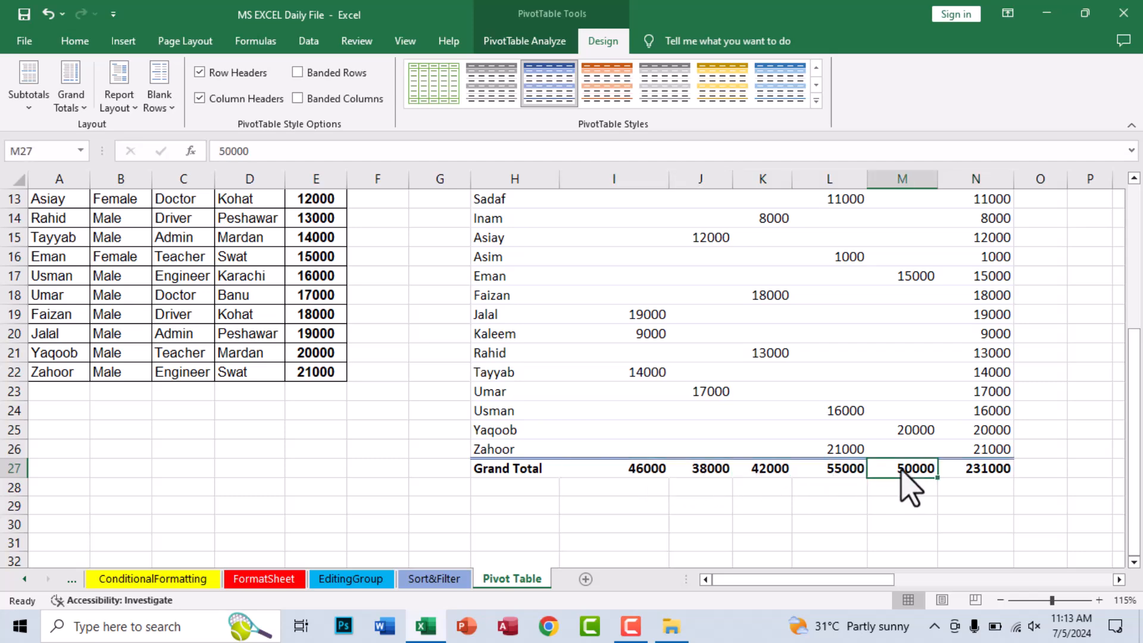
scroll(905, 485, "up", 3)
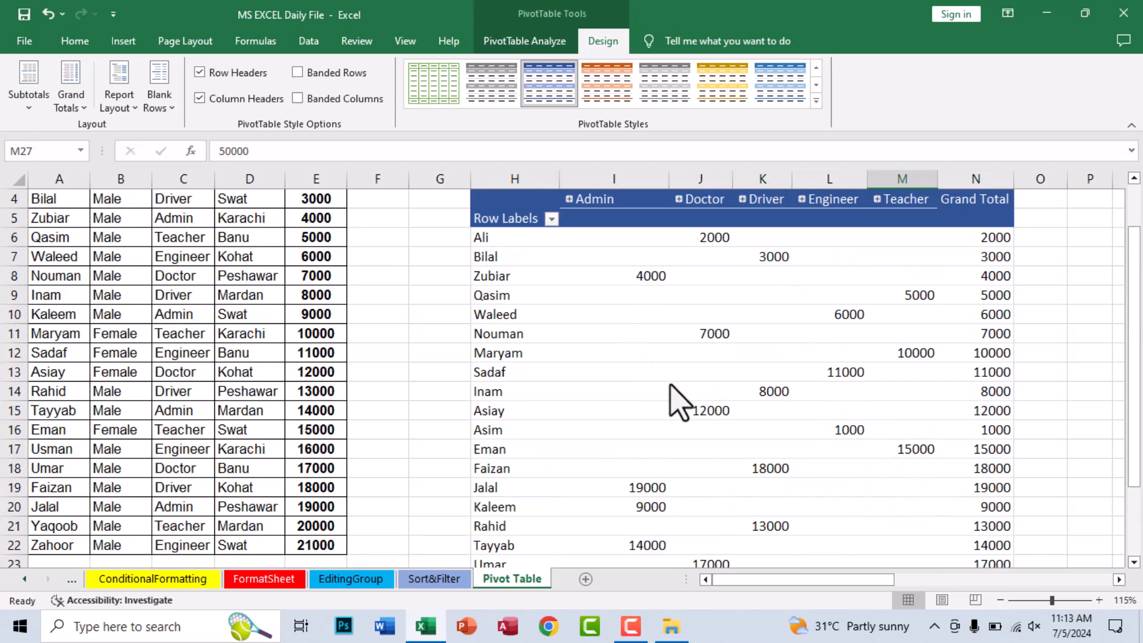
scroll(680, 402, "up", 1)
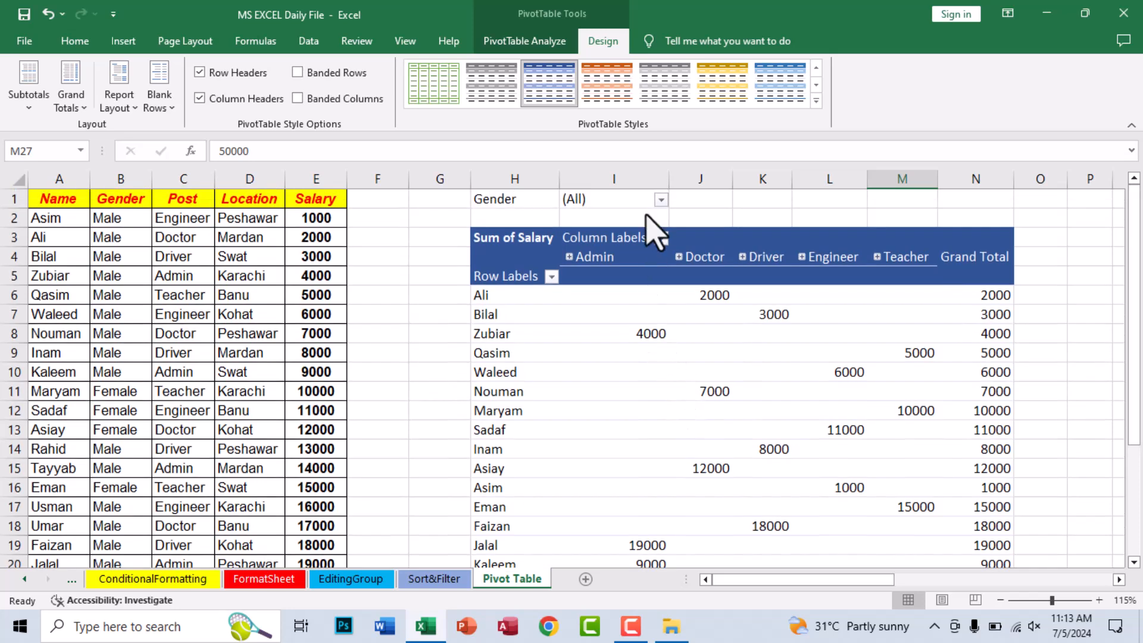
- Filter the PivotTable by Gender to Female, and switch the filter to Male
left_click(661, 199)
left_click(512, 258)
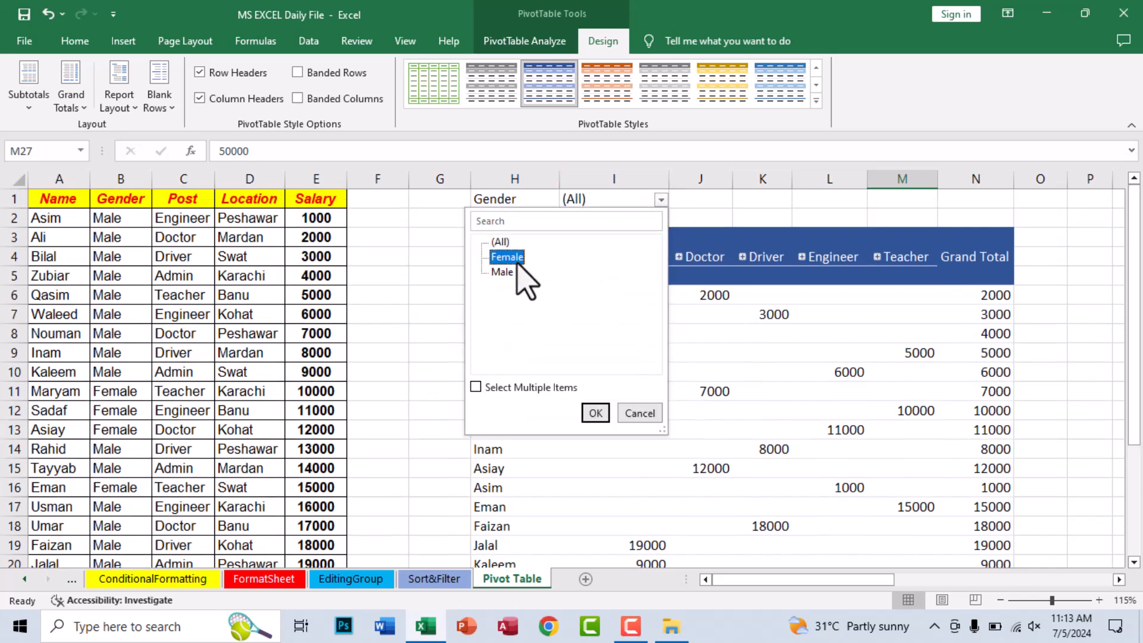
left_click(589, 413)
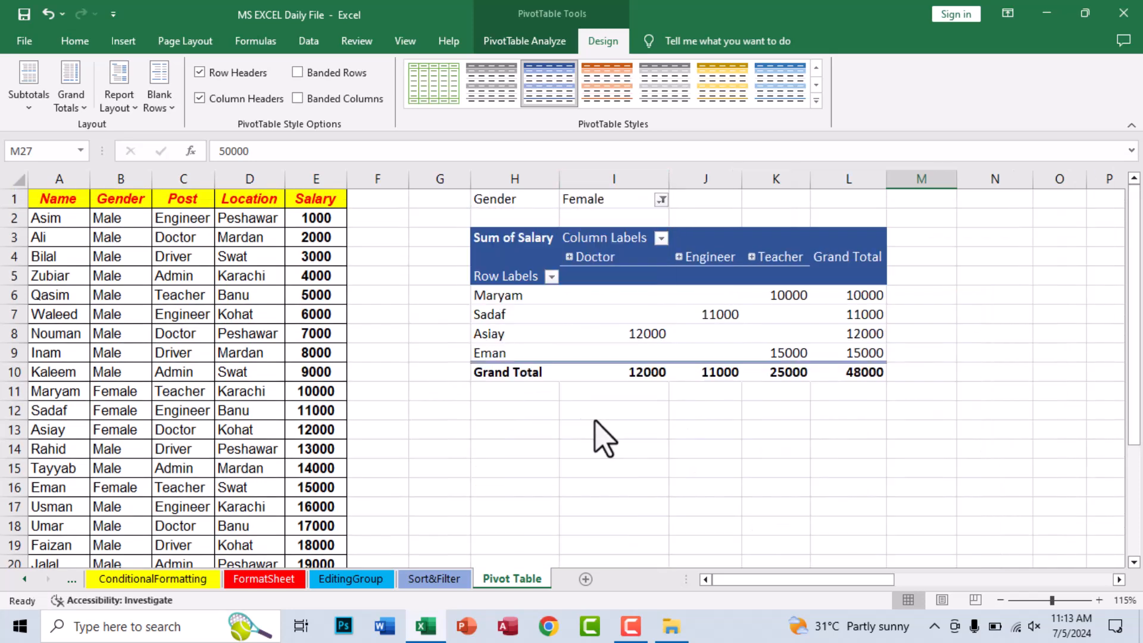
left_click(661, 199)
left_click(503, 271)
left_click(591, 411)
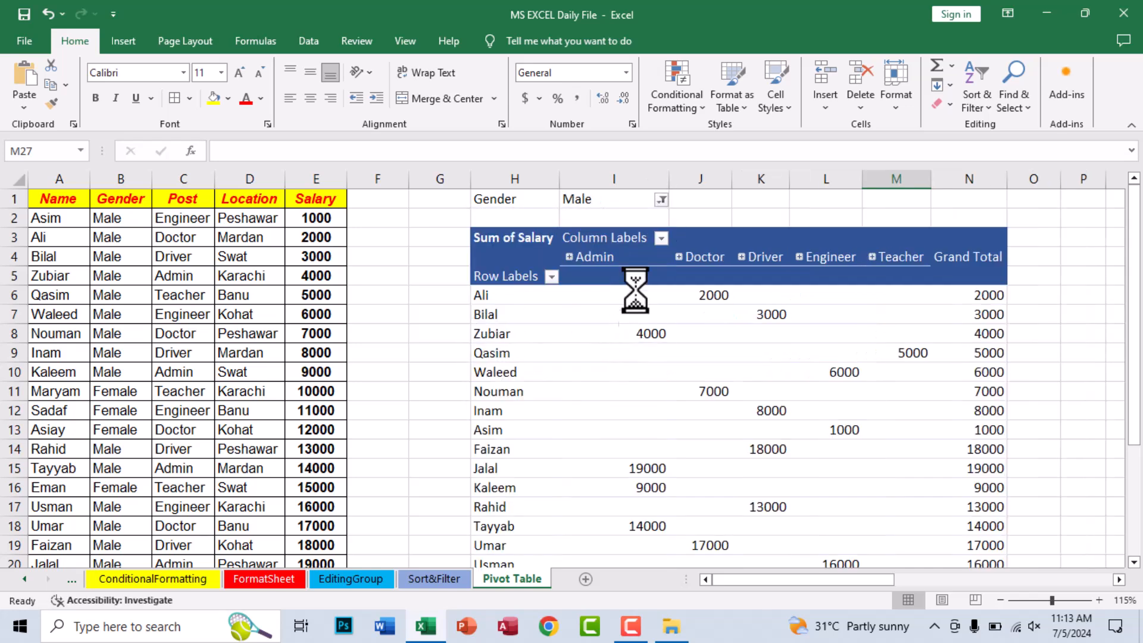
- Reset the PivotTable's Gender filter to (All)
left_click(661, 199)
left_click(500, 242)
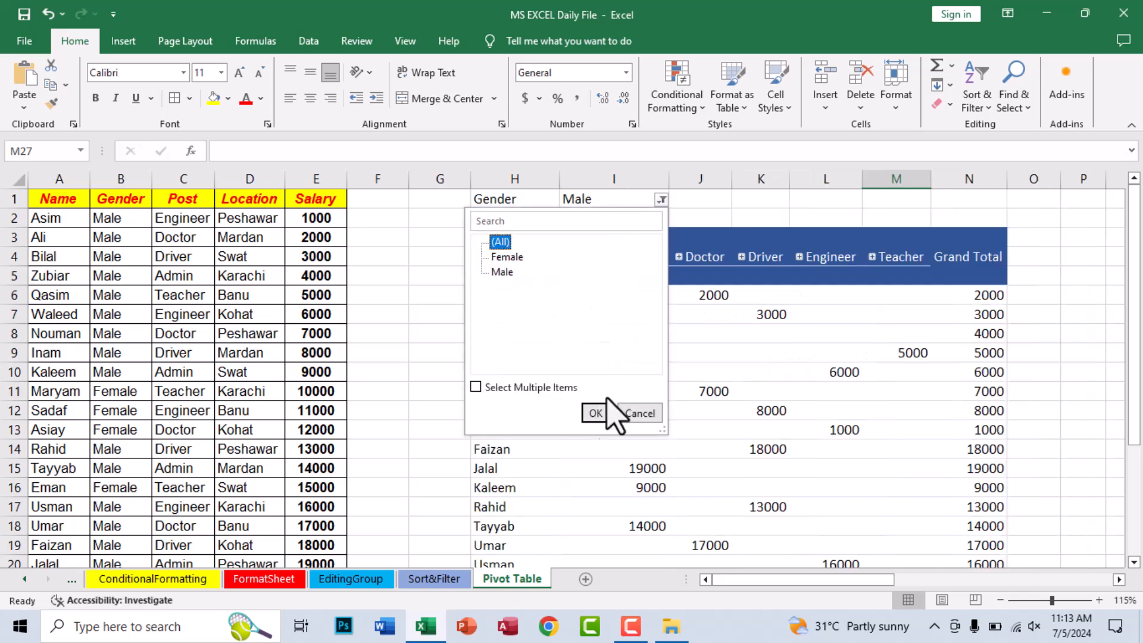
left_click(595, 412)
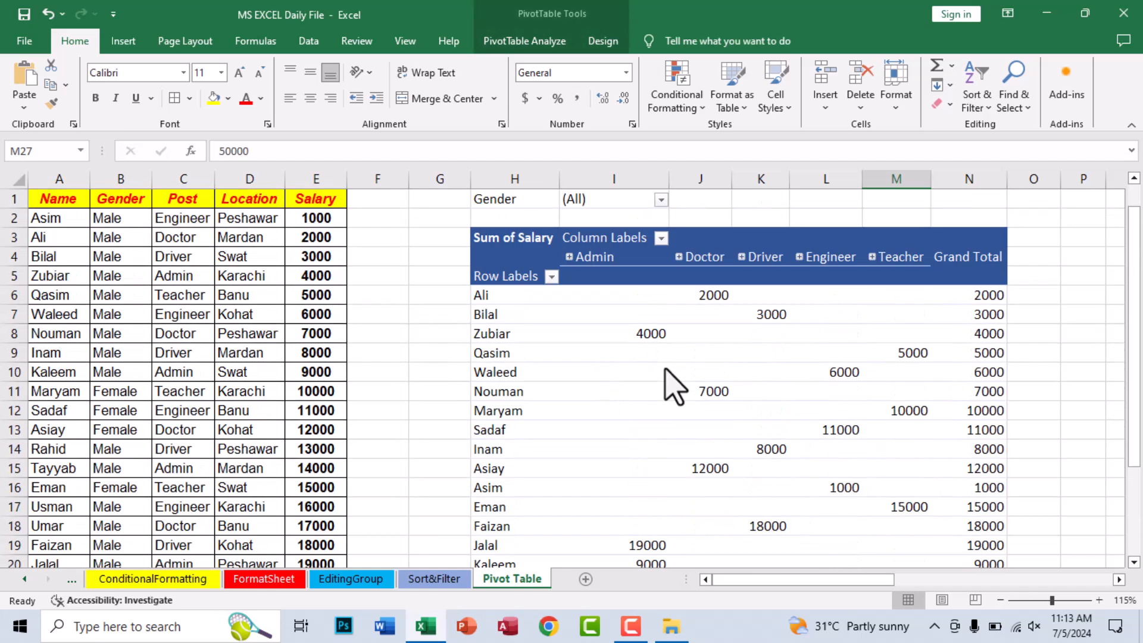
- Expand the Admin group, examine its Karachi, Mardan, Peshawar and Swat salaries and the Admin total, and collapse the group again
left_click(568, 258)
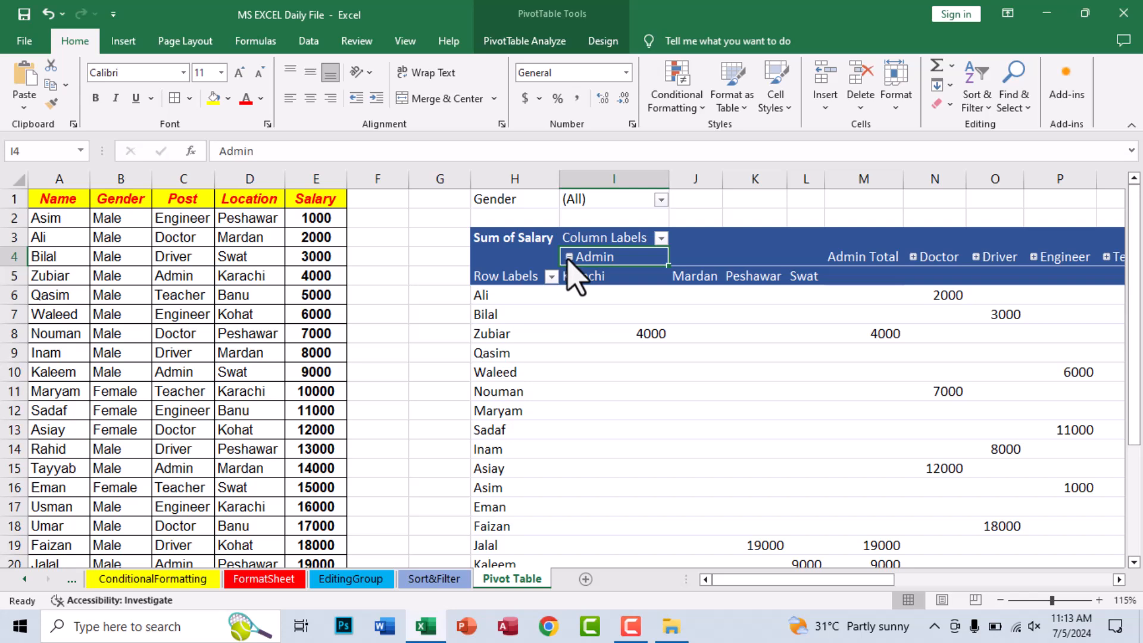
left_click_drag(573, 279, 593, 350)
left_click_drag(685, 282, 705, 368)
left_click_drag(758, 301, 772, 333)
left_click_drag(805, 278, 821, 378)
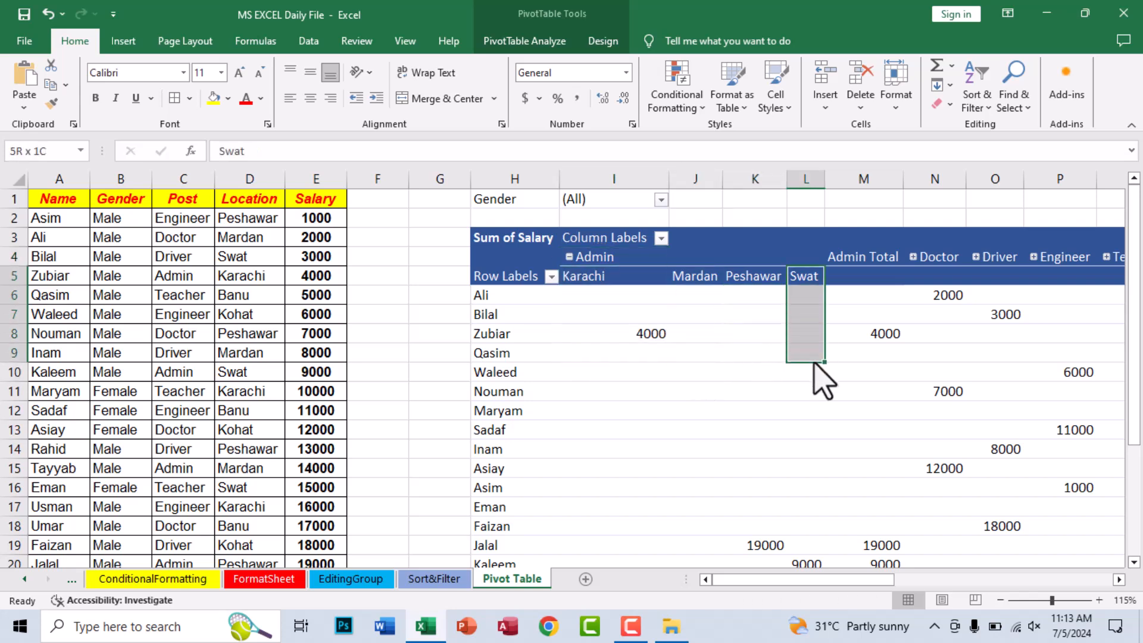
left_click_drag(884, 279, 874, 541)
left_click(873, 527)
scroll(880, 539, "up", 3)
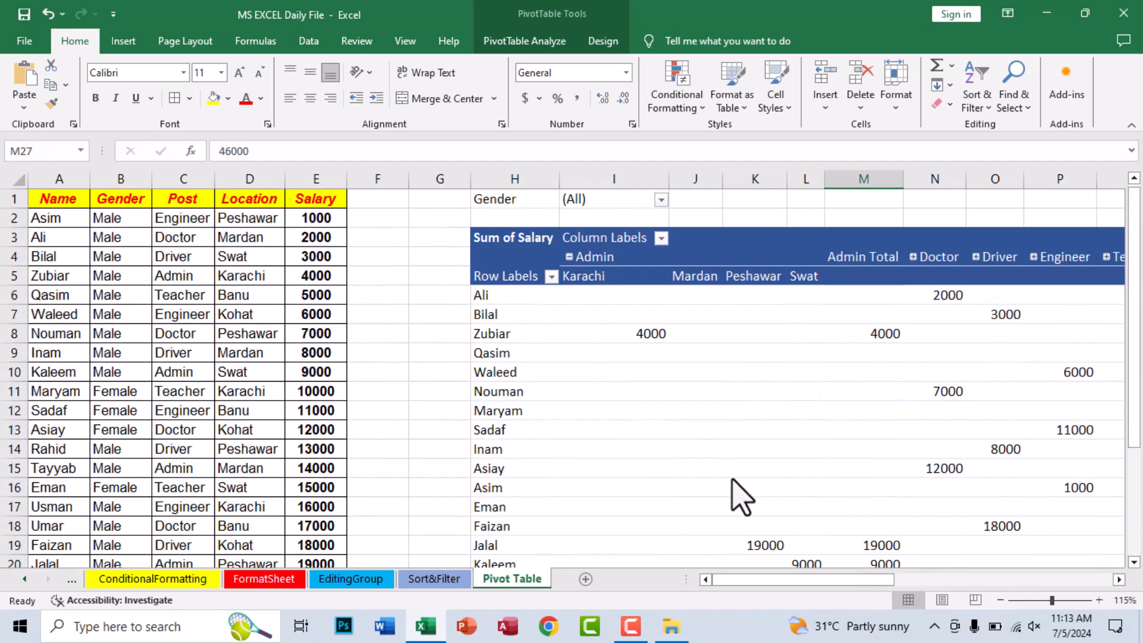
left_click(569, 258)
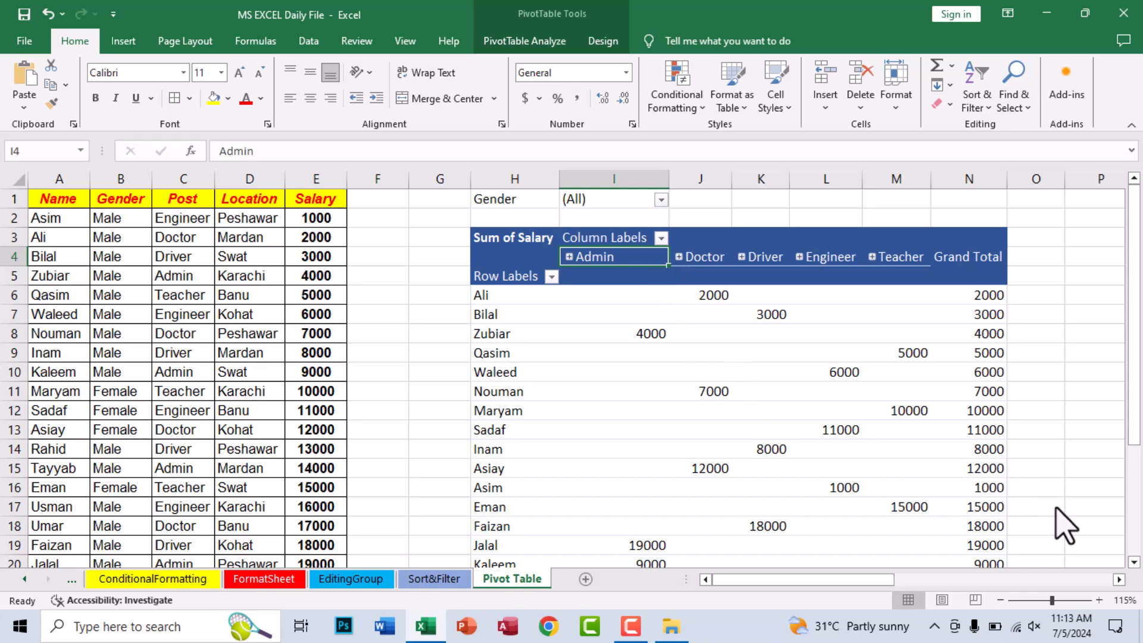
- Insert a 3-D Stacked Column PivotChart based on the salary PivotTable
left_click(1118, 579)
left_click(1118, 579)
left_click(1118, 579)
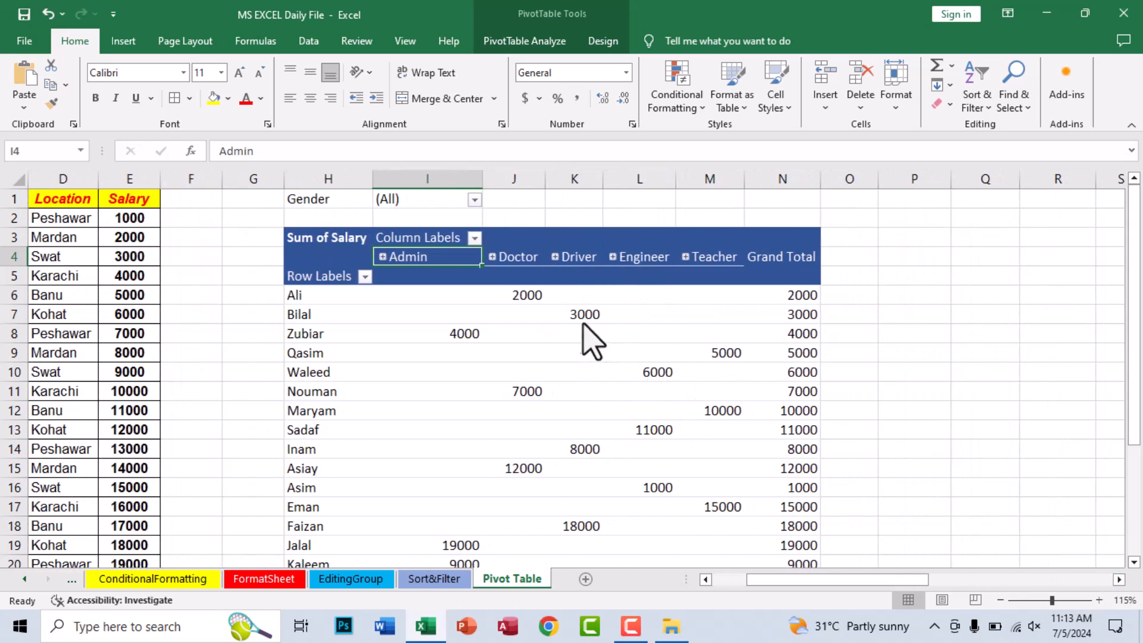
left_click(581, 314)
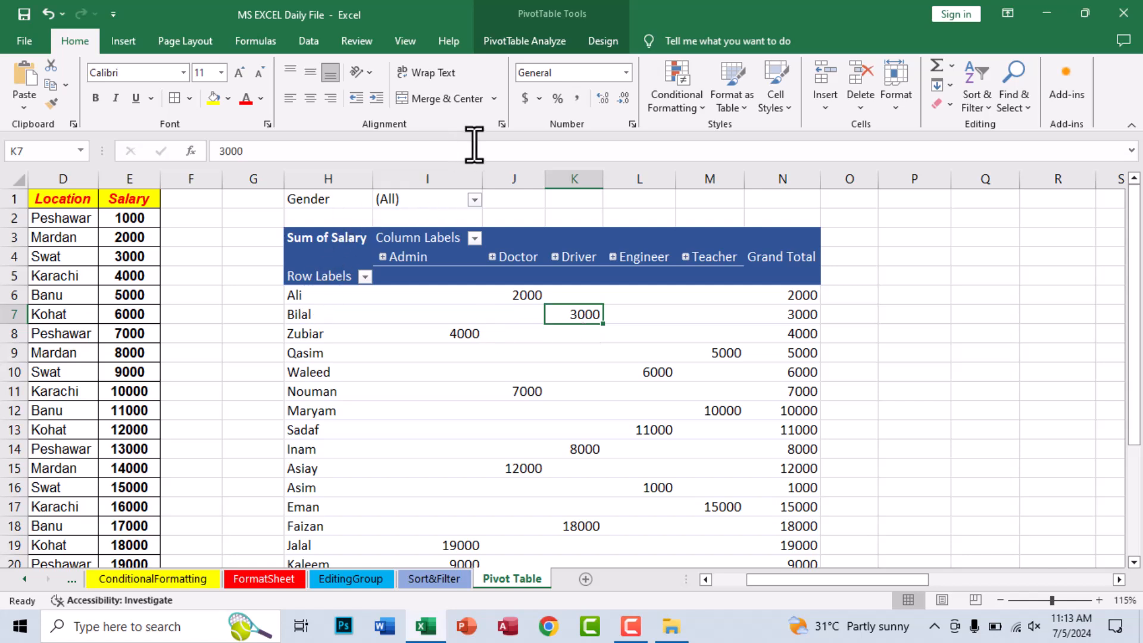
left_click(462, 315)
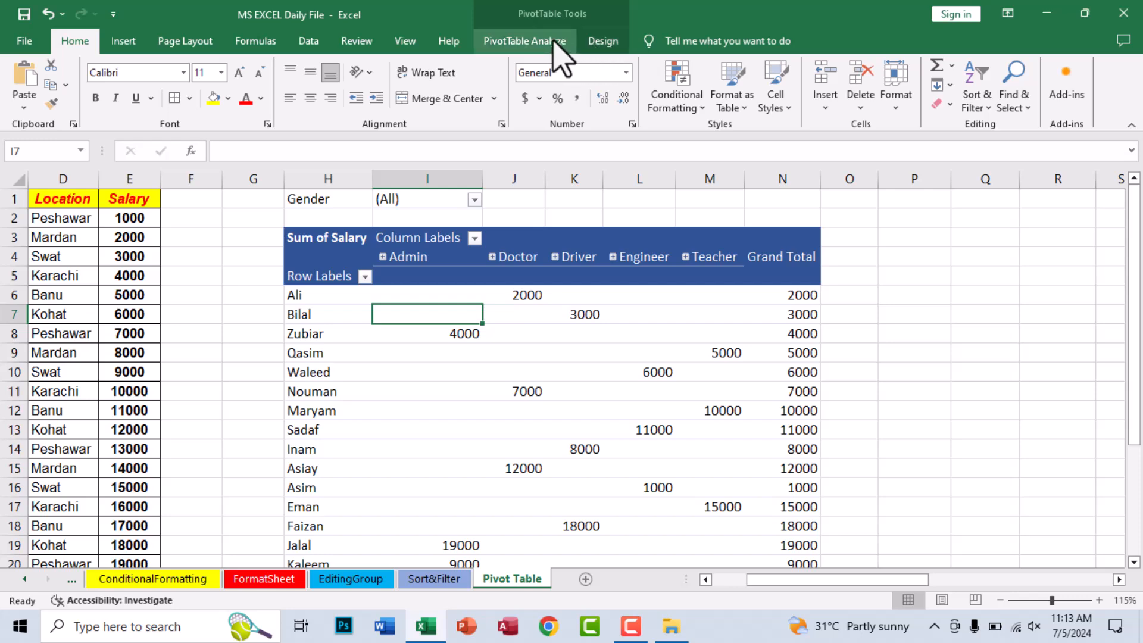
left_click(525, 42)
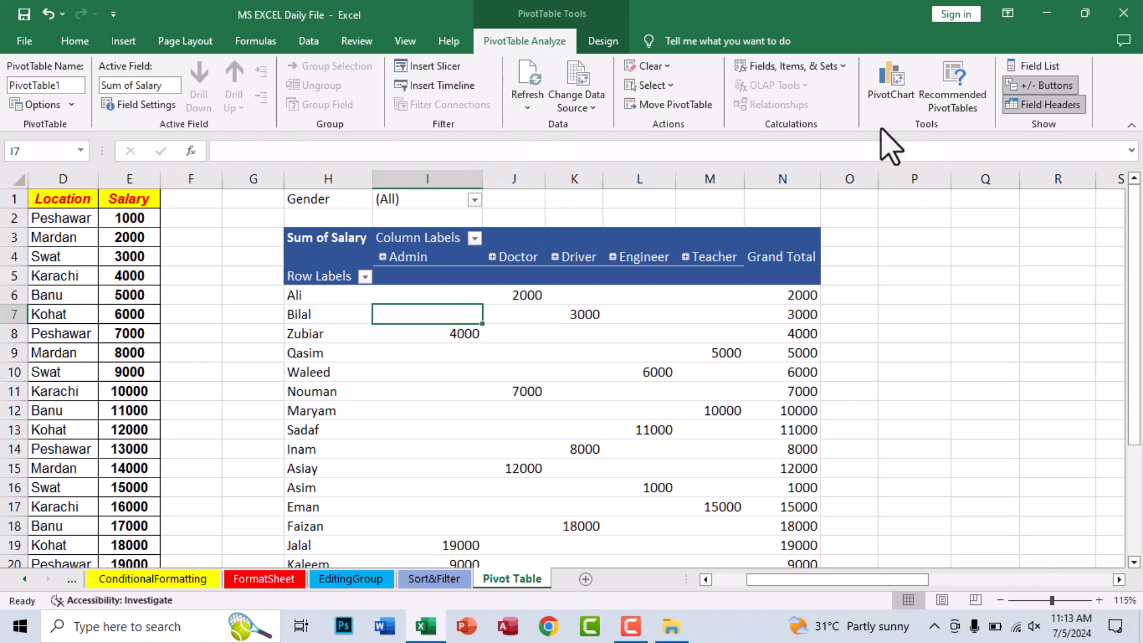
left_click(896, 108)
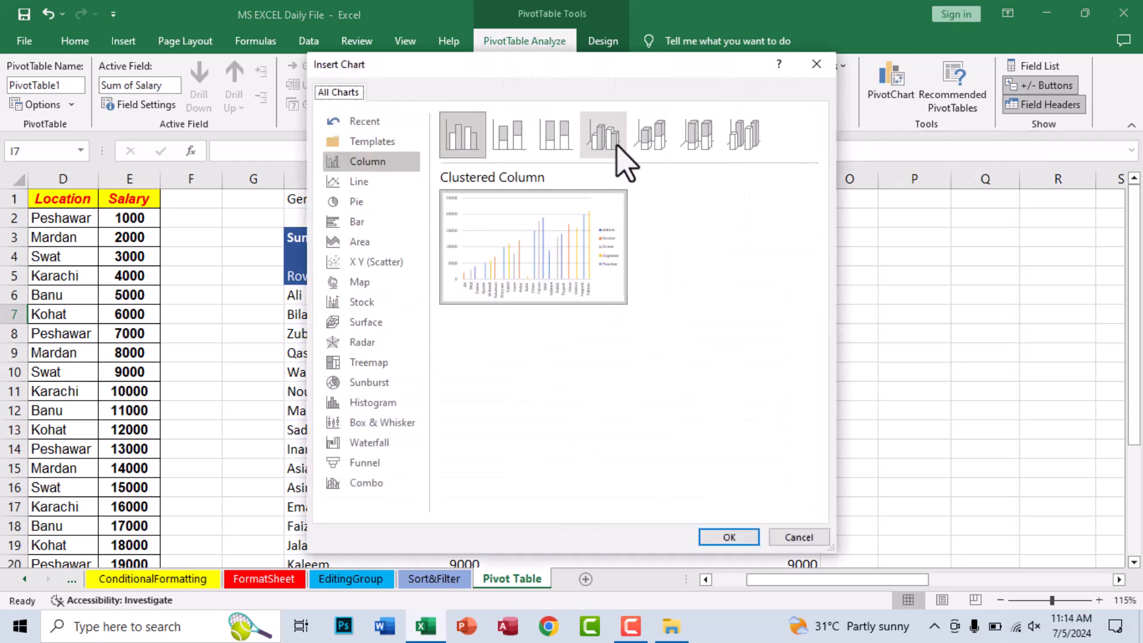
left_click(655, 141)
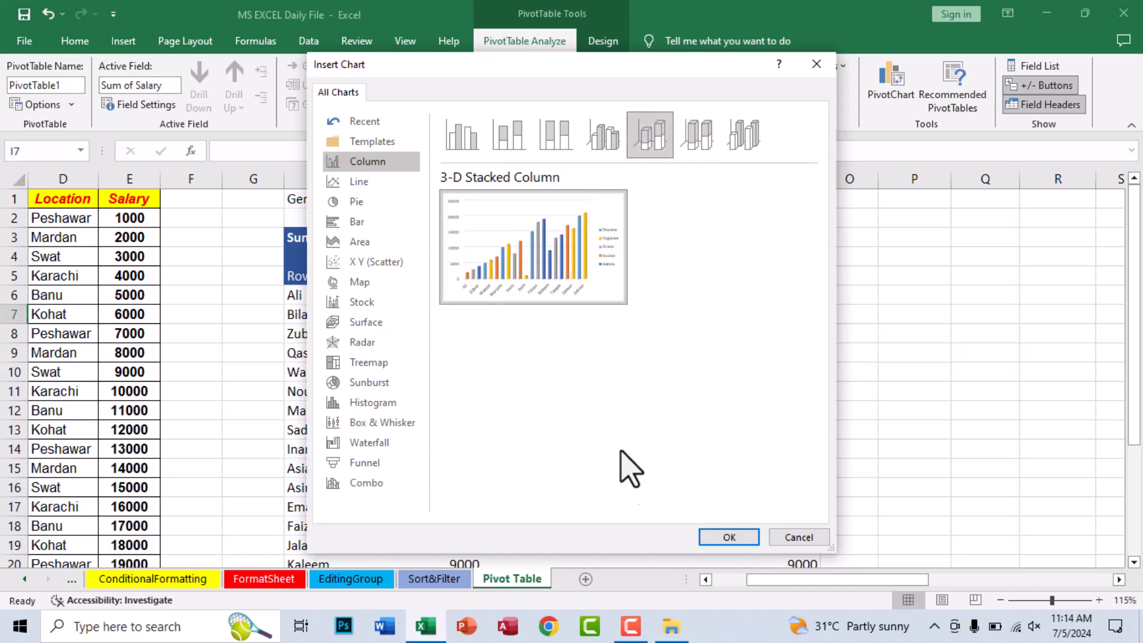
left_click(727, 537)
- Move the PivotChart beside the PivotTable's Grand Total column, starting at column O, and enlarge it to about 4.44" high by 9.12" wide
left_click_drag(676, 293, 1033, 244)
scroll(993, 497, "down", 1)
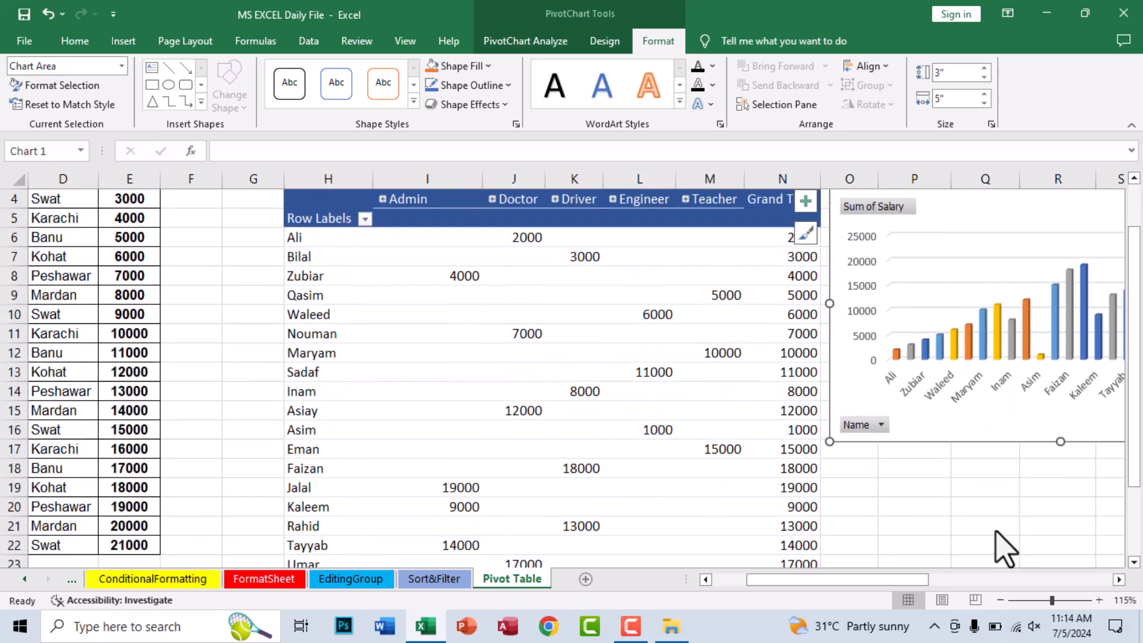
scroll(1117, 583, "right", 8)
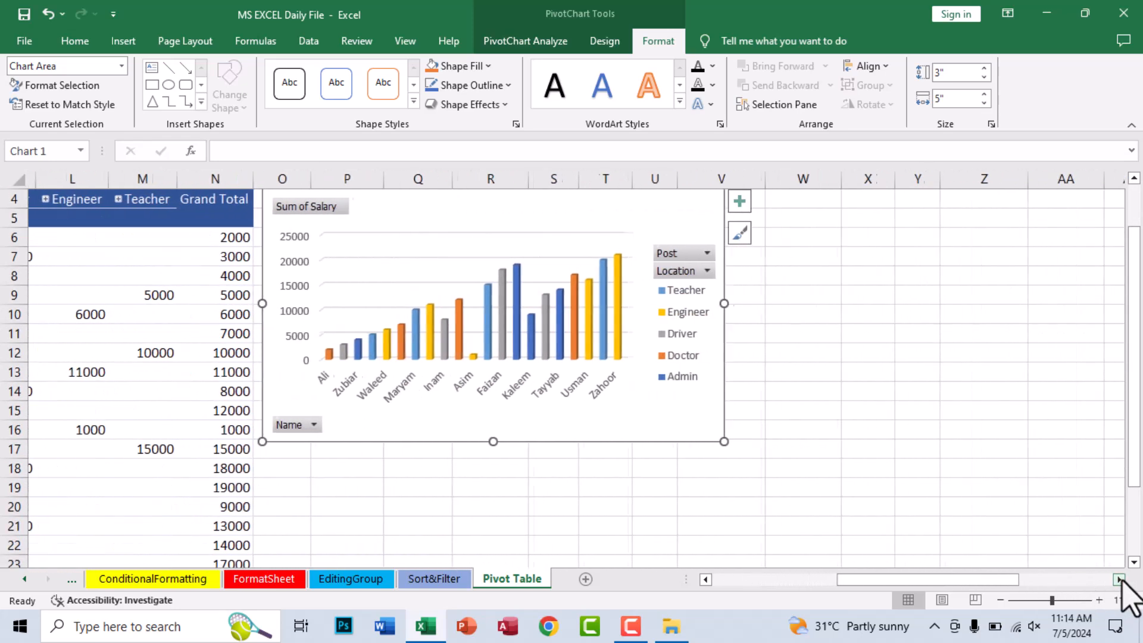
left_click_drag(718, 442, 1096, 531)
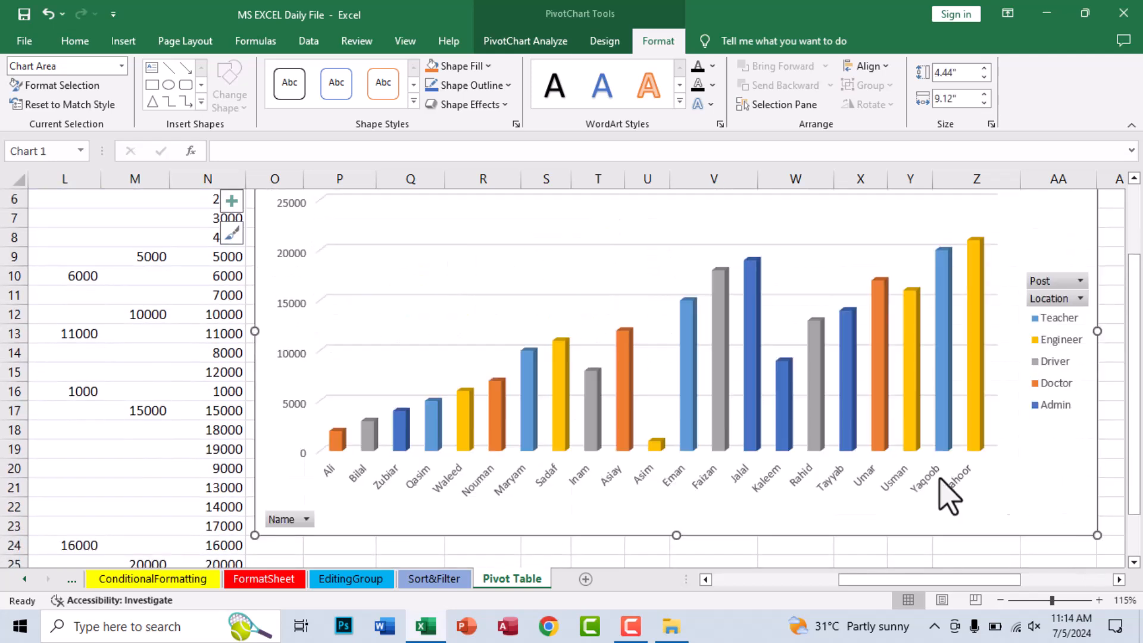
scroll(914, 482, "up", 1)
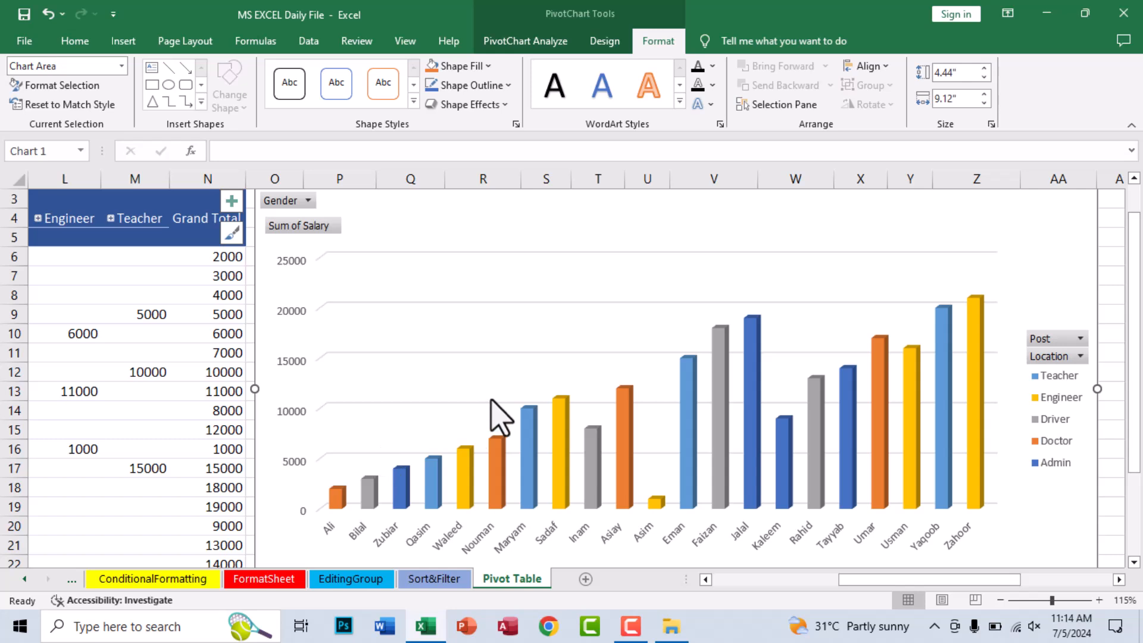
- Apply the dark-background chart style to the PivotChart and the quick layout with axis titles, dense gridlines and a legend beside the plot
left_click(602, 41)
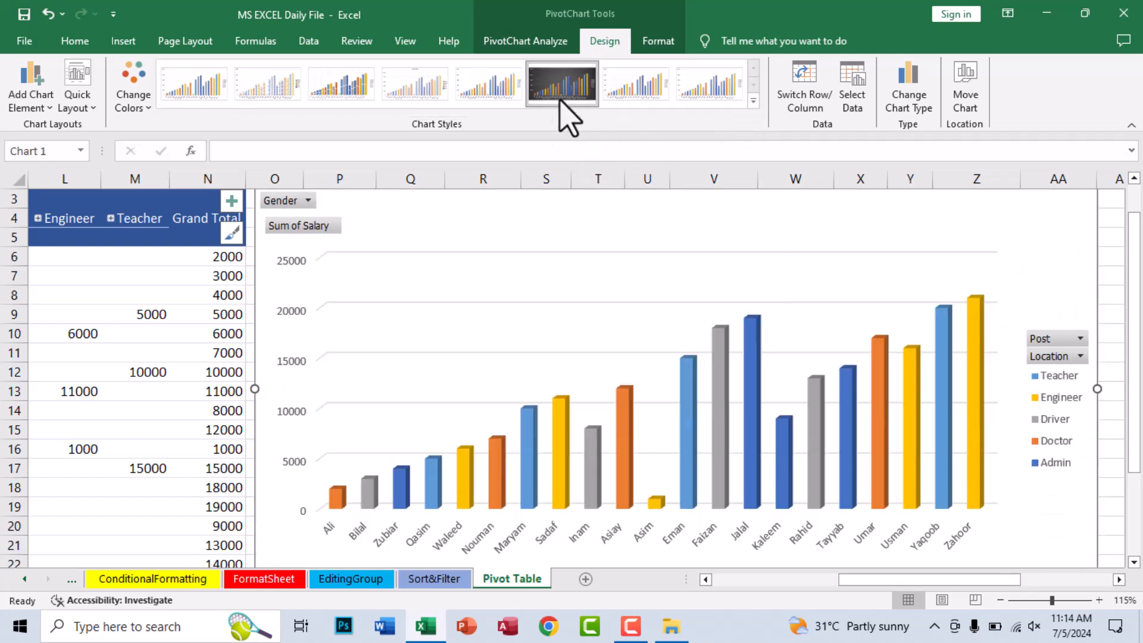
left_click(560, 98)
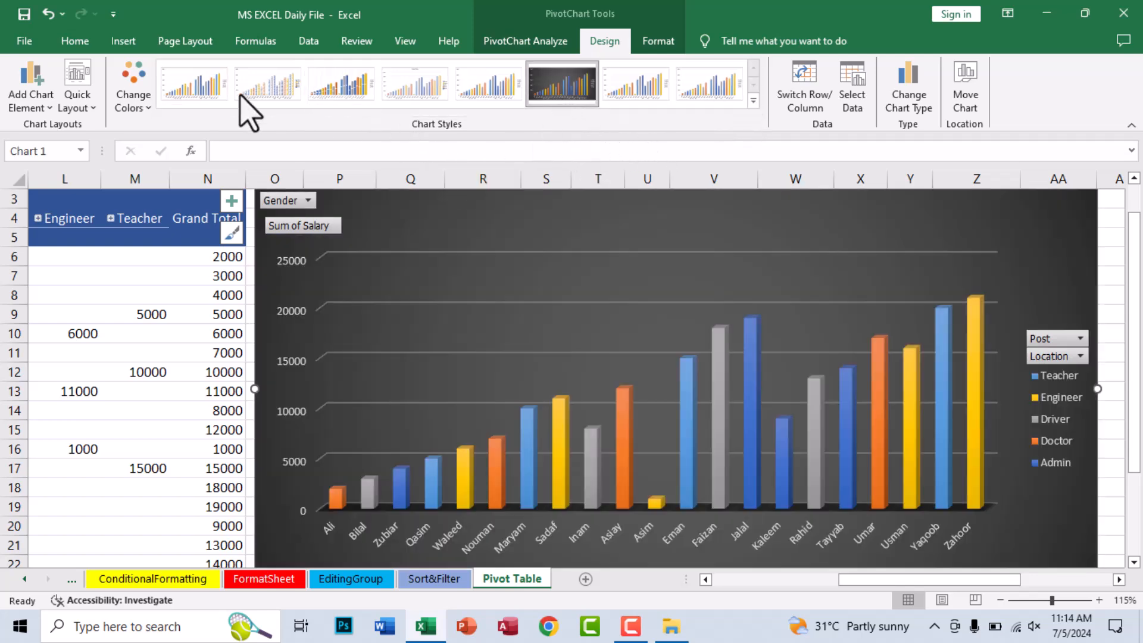
left_click(77, 100)
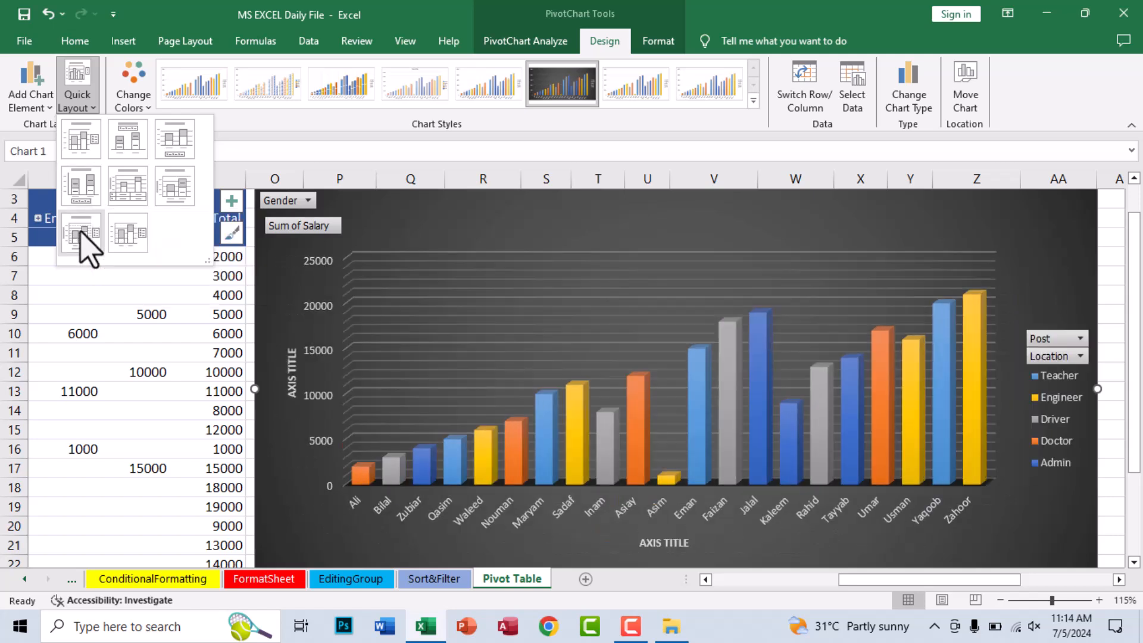
left_click(81, 232)
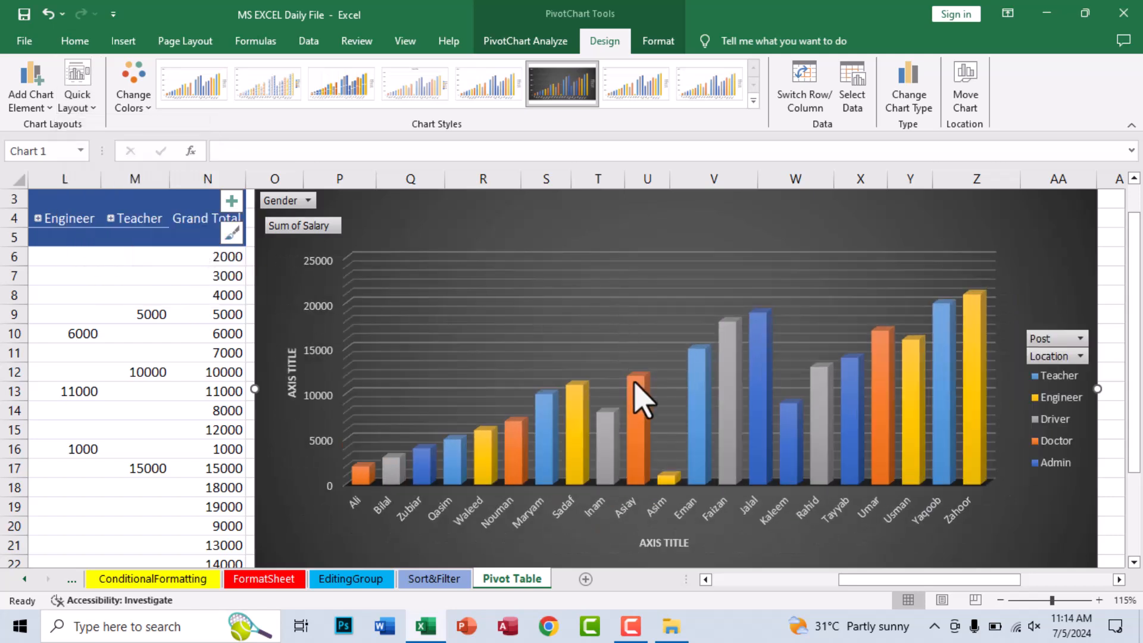
left_click(640, 398)
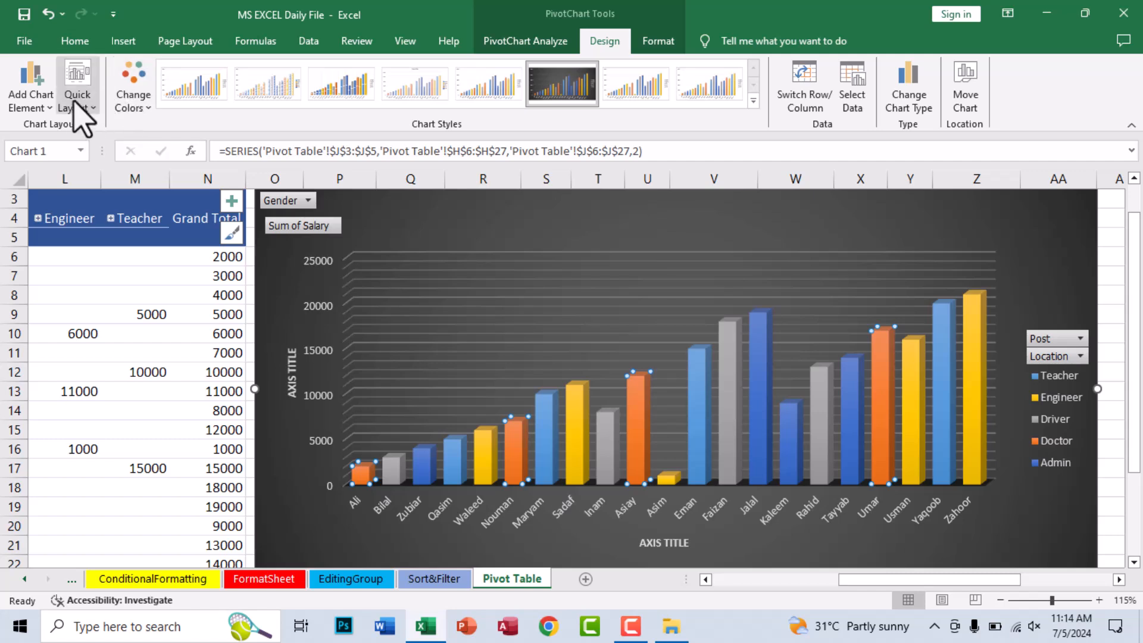
- Change the column shape of the PivotChart's data series to Full Cone
left_click(657, 41)
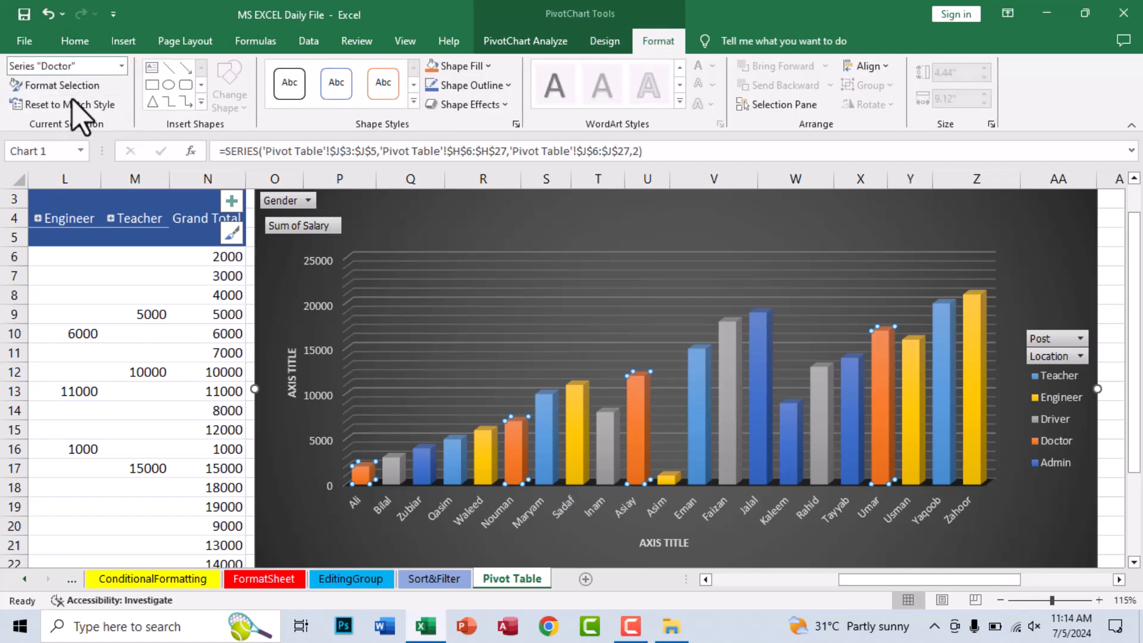
left_click(68, 91)
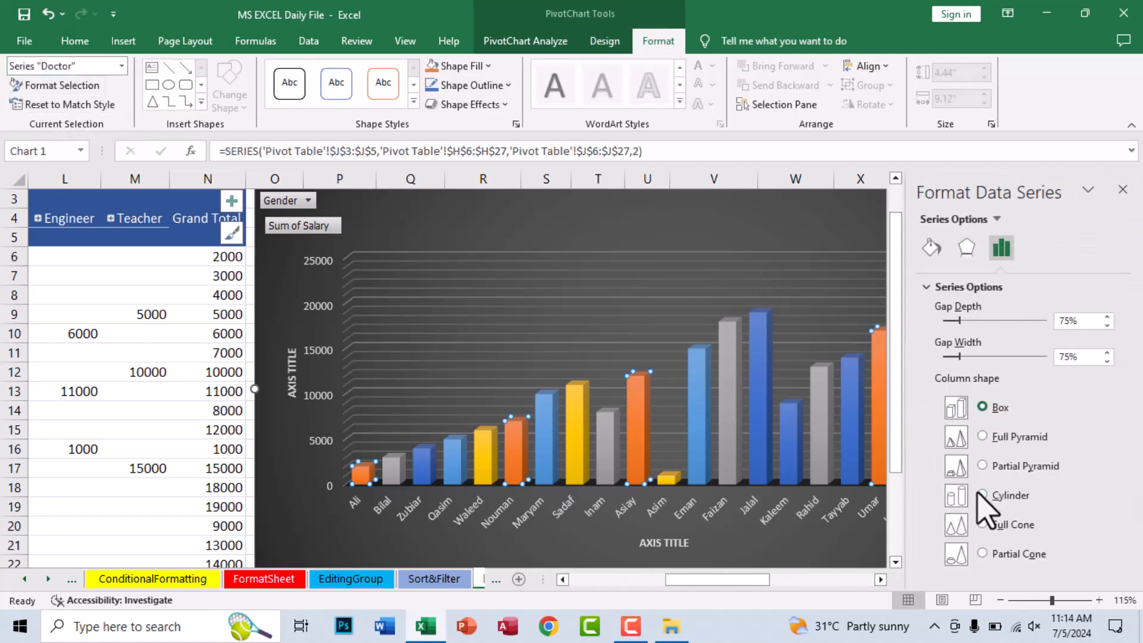
left_click(982, 524)
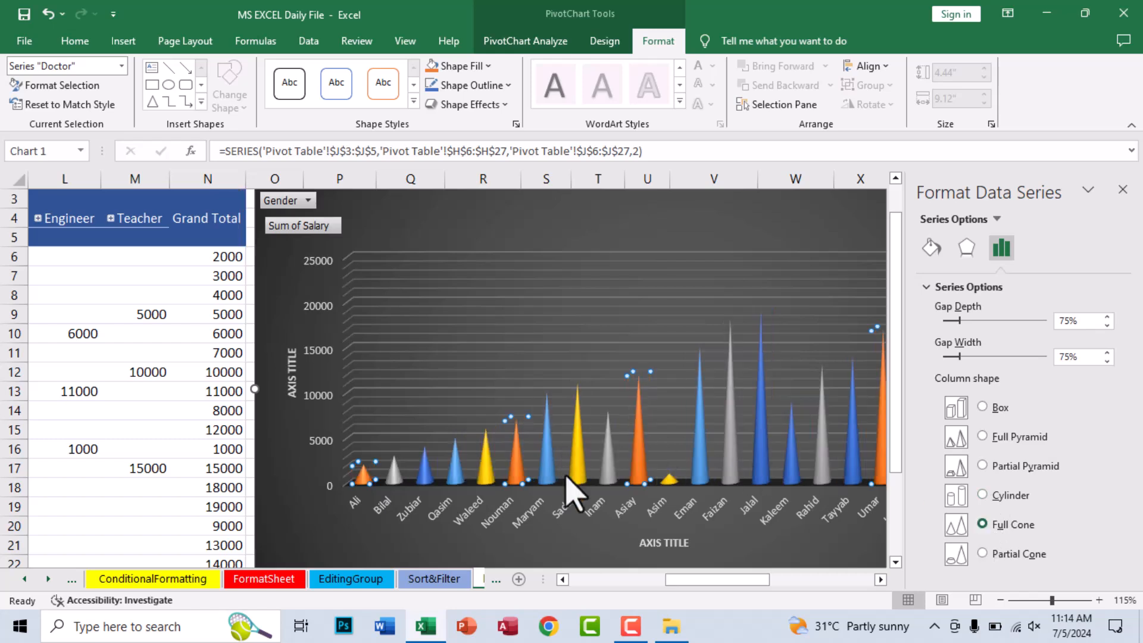
left_click(1123, 190)
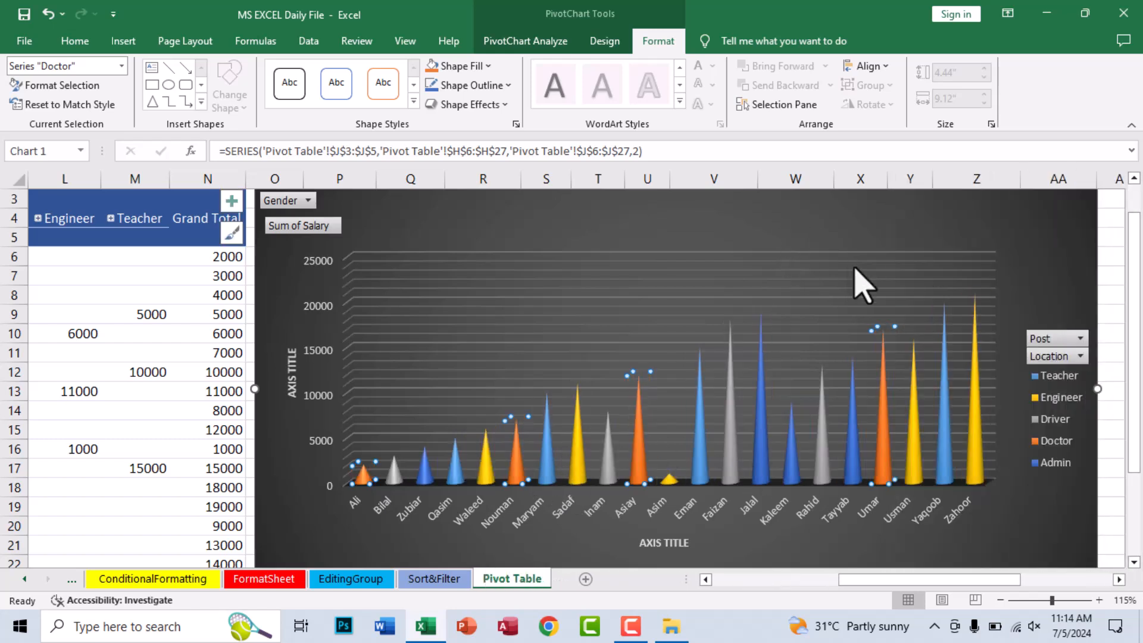
left_click(816, 225)
scroll(530, 293, "down", 1)
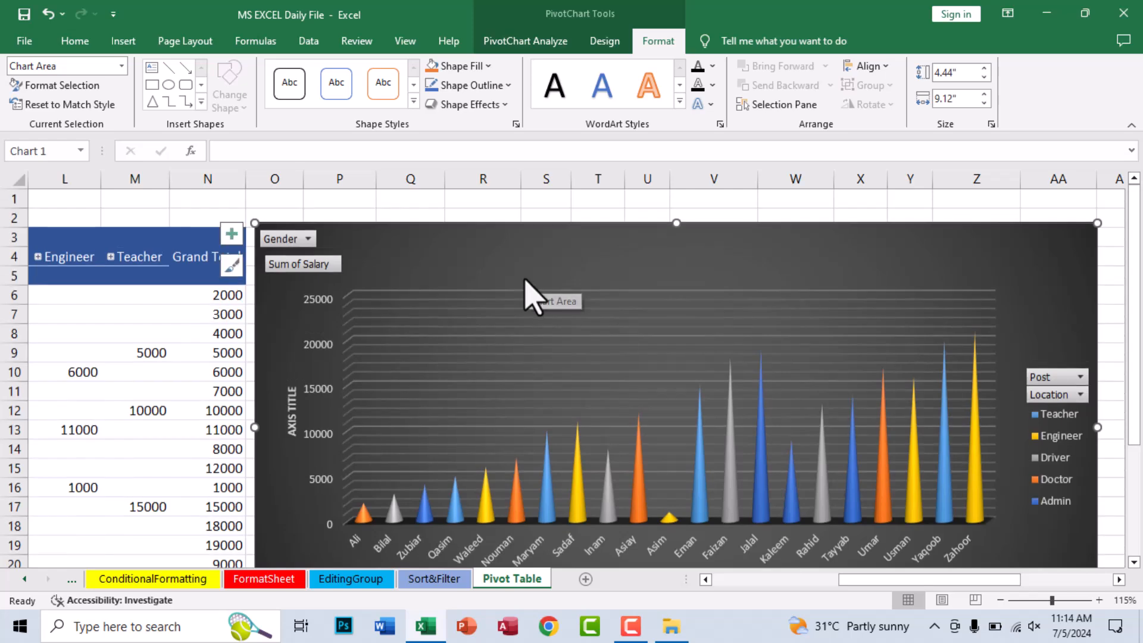
- Filter the PivotTable's Gender field to Female and examine the resulting PivotTable and PivotChart
left_click_drag(866, 579, 741, 579)
scroll(701, 293, "up", 1)
left_click(661, 200)
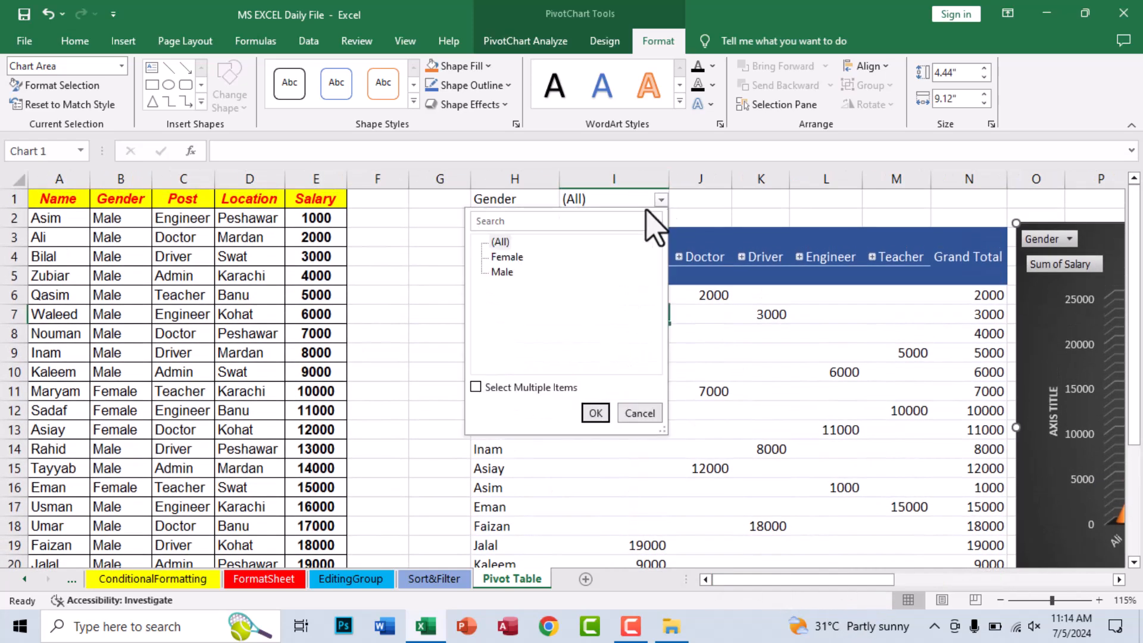
left_click(588, 415)
left_click_drag(807, 578, 917, 592)
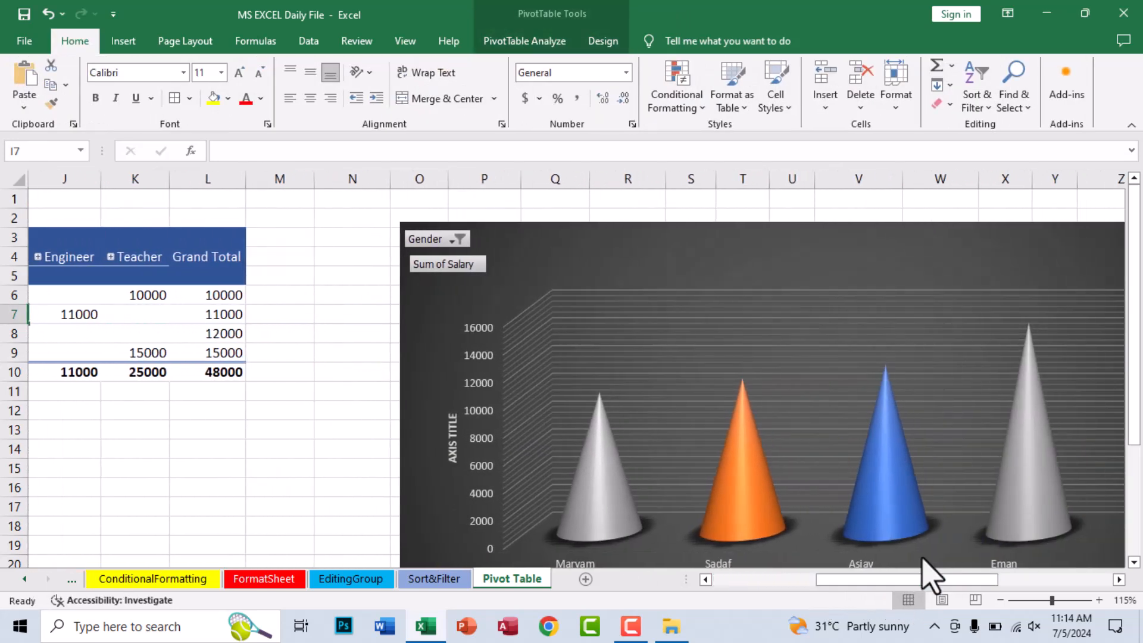
scroll(923, 577, "down", 1)
scroll(925, 577, "up", 1)
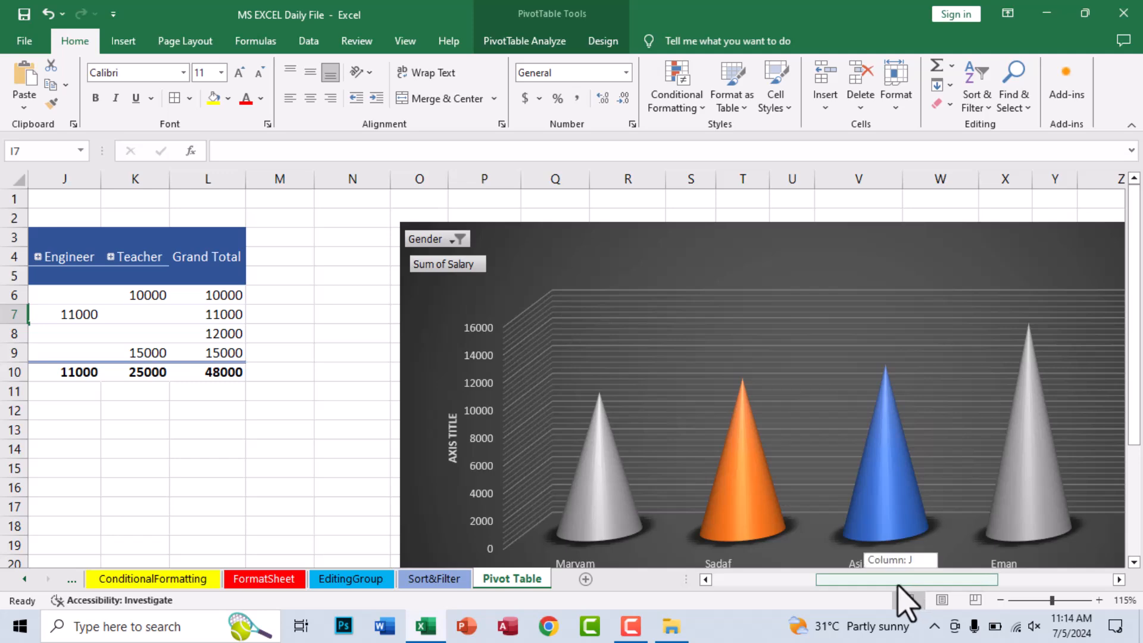
- Reset the PivotTable's Gender filter to (All) and review the complete table and chart
left_click_drag(898, 584, 794, 584)
left_click(661, 200)
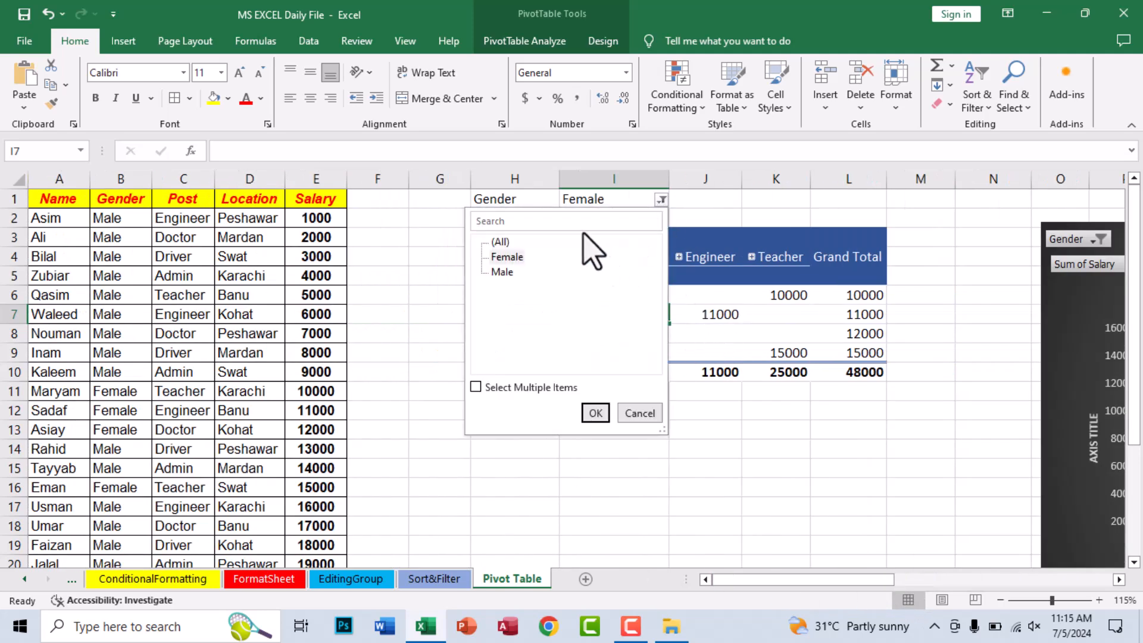
left_click(595, 412)
left_click_drag(822, 576, 944, 597)
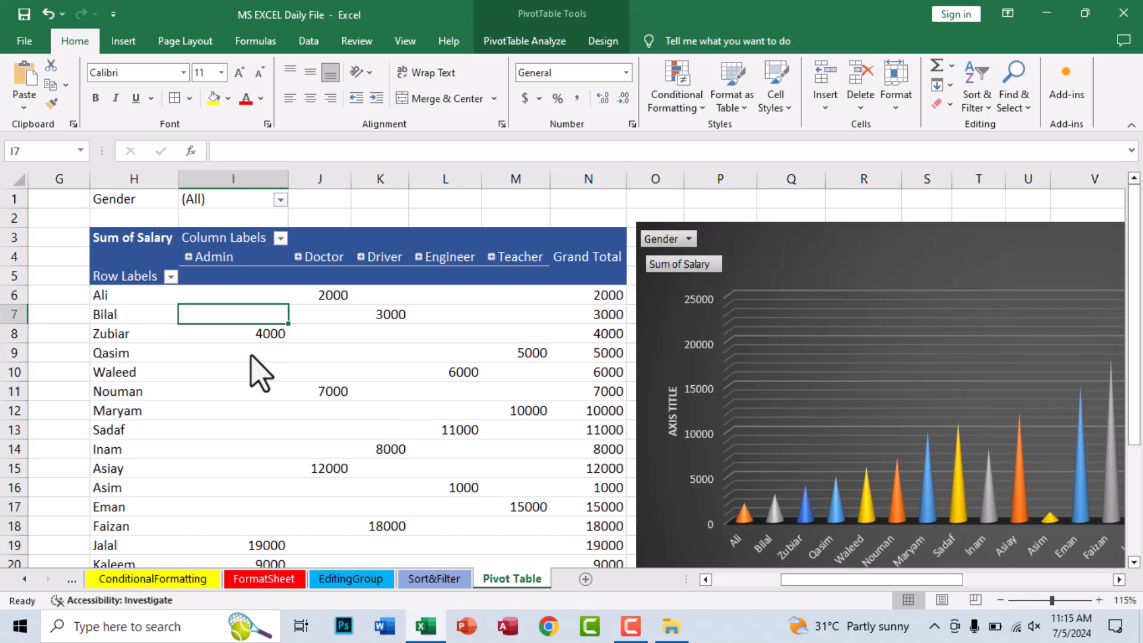
scroll(251, 356, "down", 5)
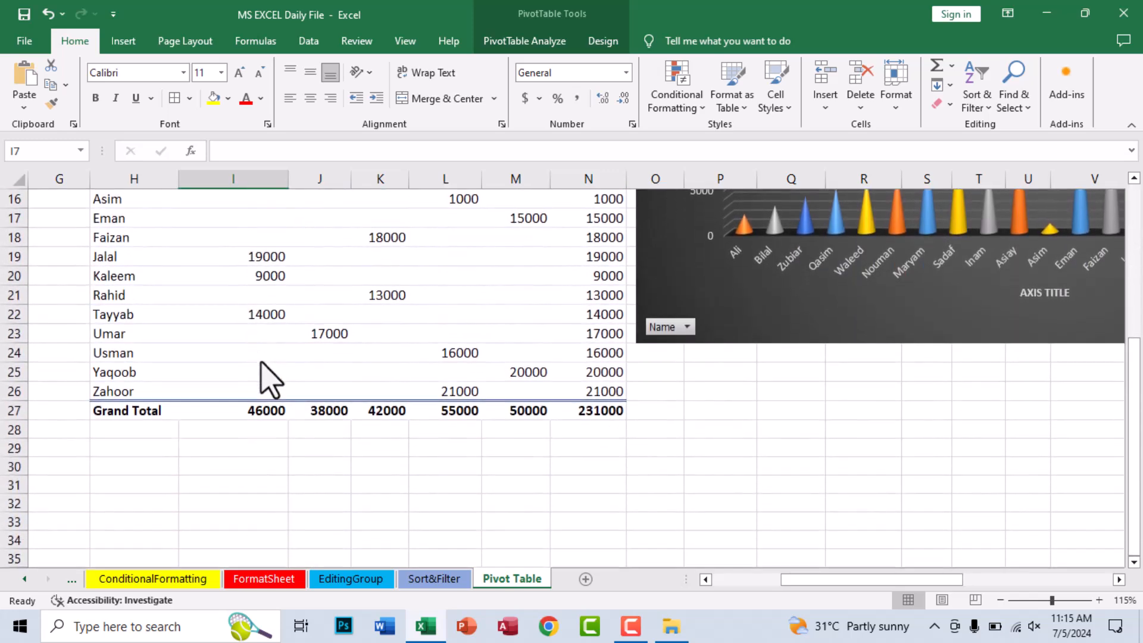
scroll(274, 381, "up", 5)
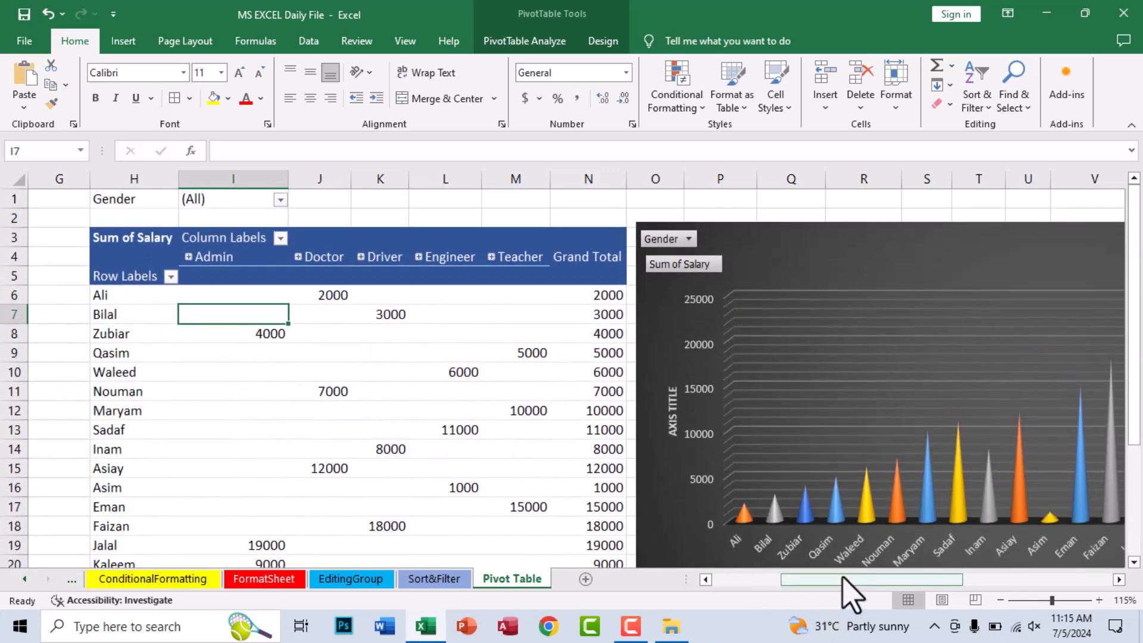
- Insert one blank column at G and three more at F, between the employee table and the PivotTable
left_click_drag(827, 580, 556, 526)
right_click(437, 179)
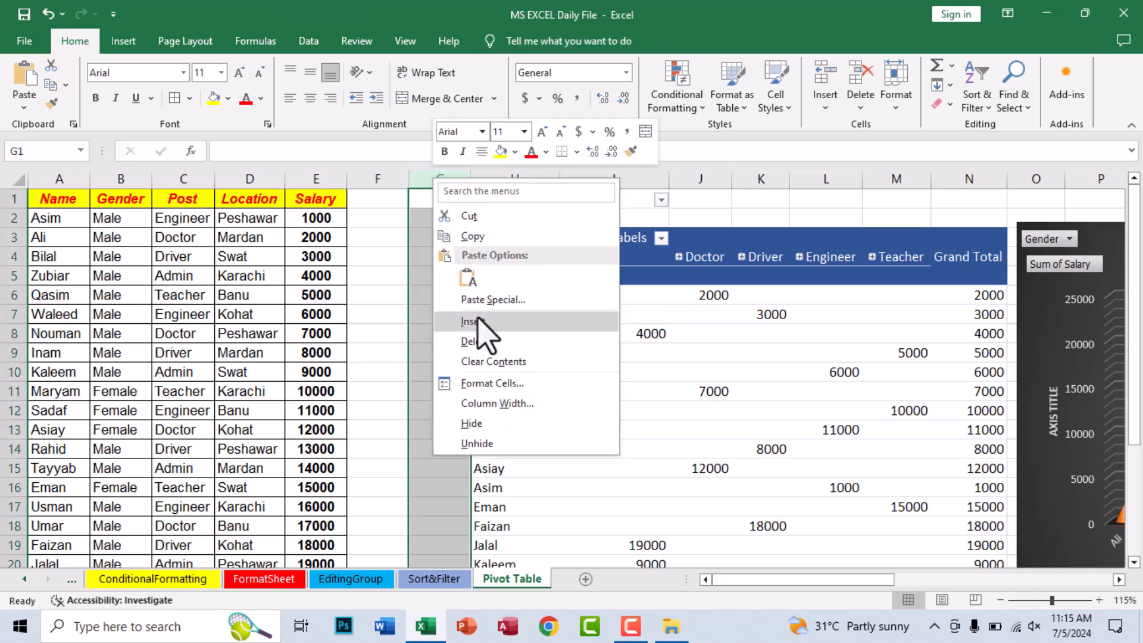
left_click(472, 321)
left_click_drag(479, 178, 396, 179)
right_click(429, 186)
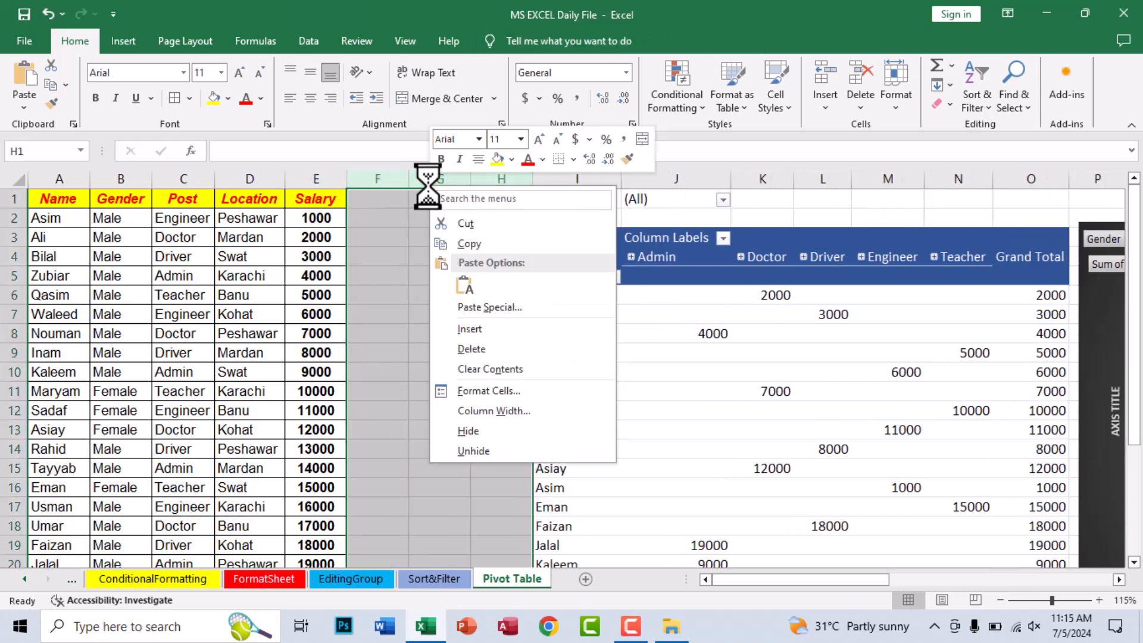
left_click(470, 329)
left_click(562, 254)
- Remove the fill colour from the newly inserted columns F to H
left_click_drag(384, 179, 503, 178)
left_click(228, 99)
left_click(249, 247)
left_click(440, 256)
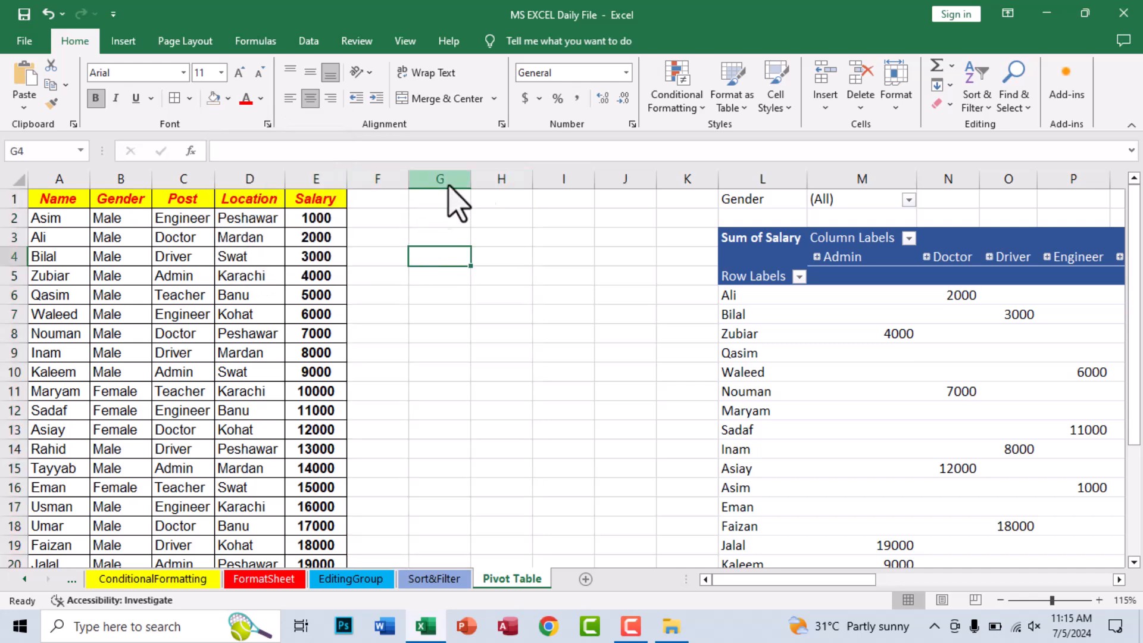
- Insert four more blank columns at G to widen the gap before the PivotTable
left_click_drag(619, 179, 462, 182)
right_click(465, 184)
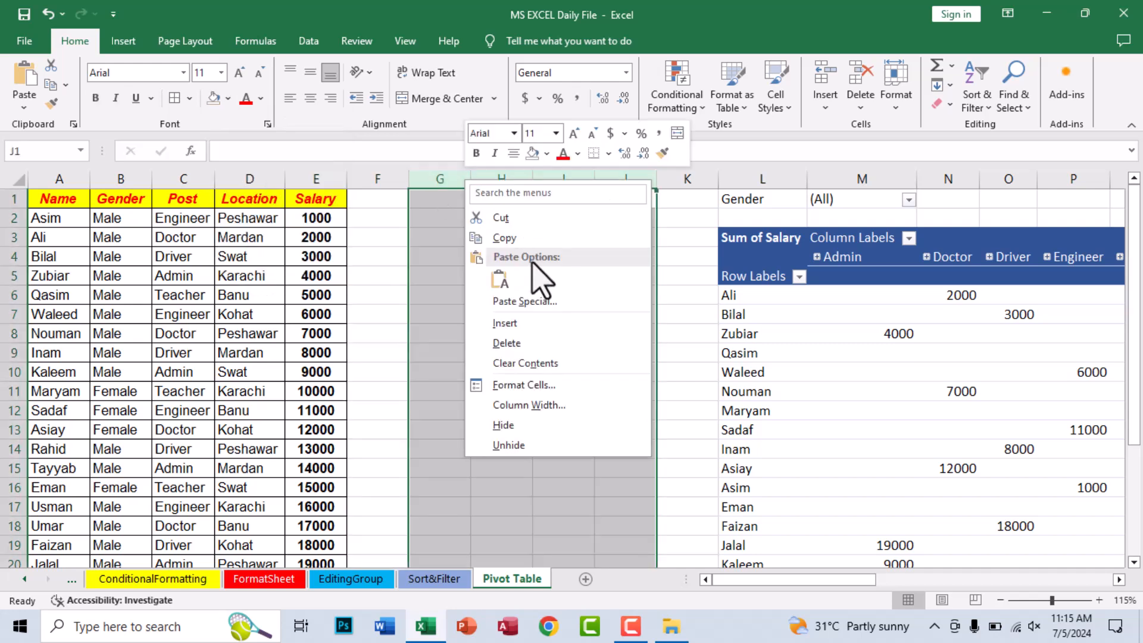
left_click(510, 324)
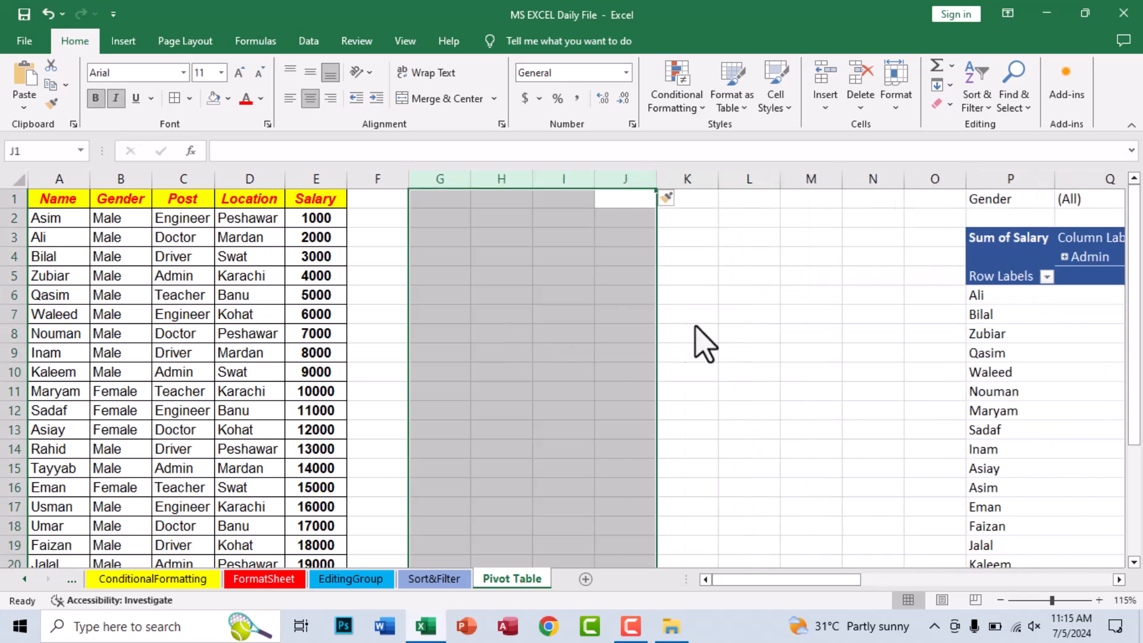
left_click(688, 314)
left_click(444, 256)
left_click(505, 237)
- Insert slicers for the PivotTable's Name, Gender, Post and Location fields
left_click(1069, 314)
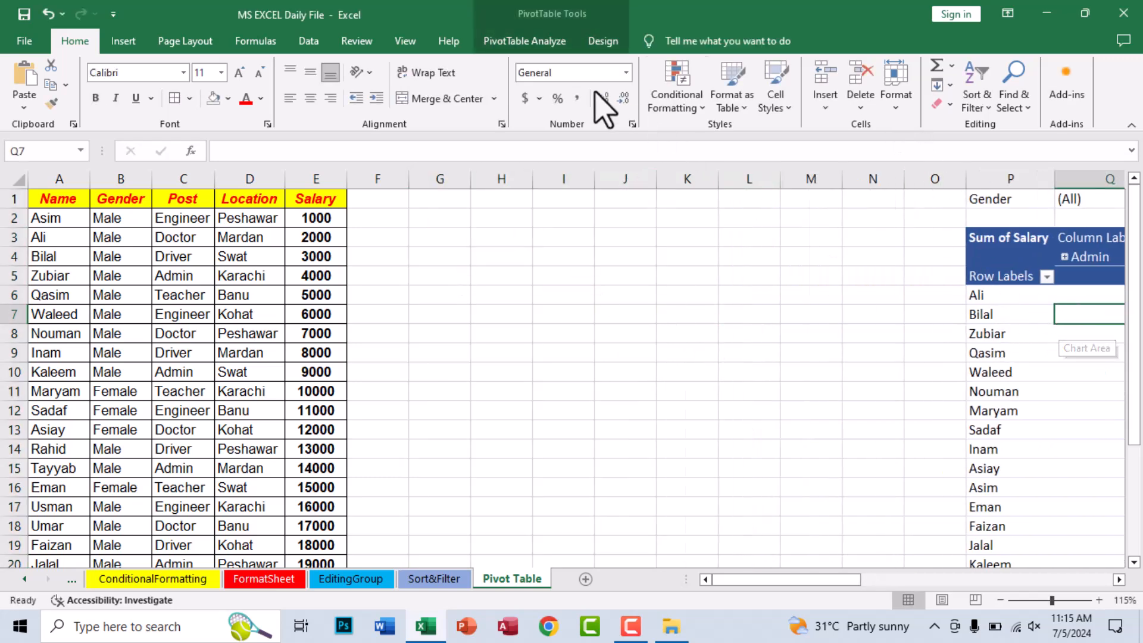
left_click(531, 42)
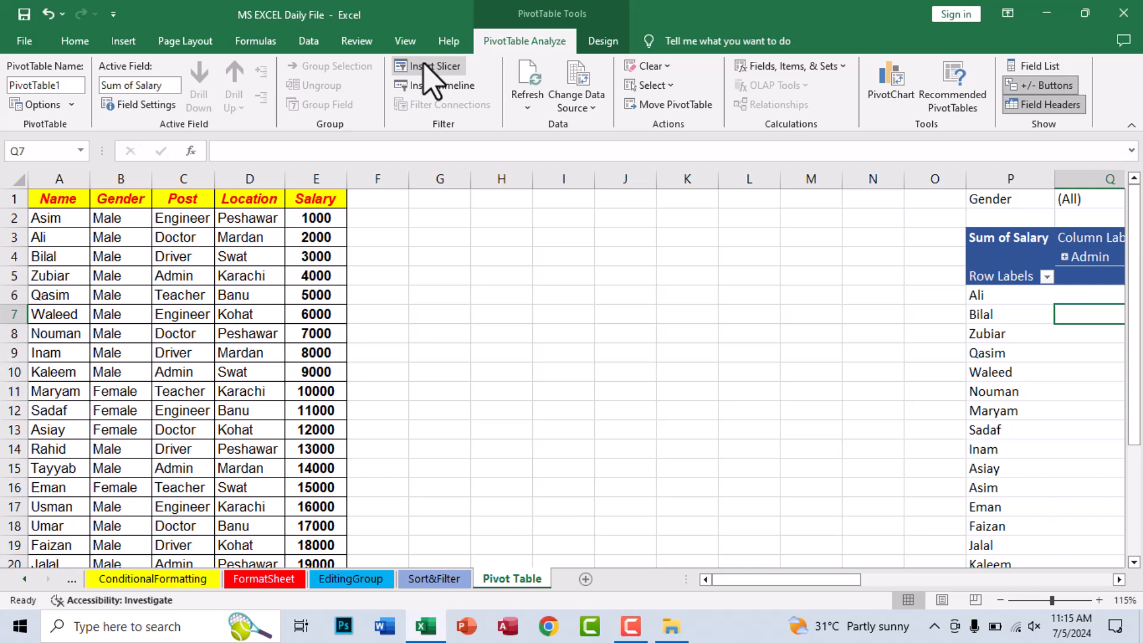
left_click(437, 66)
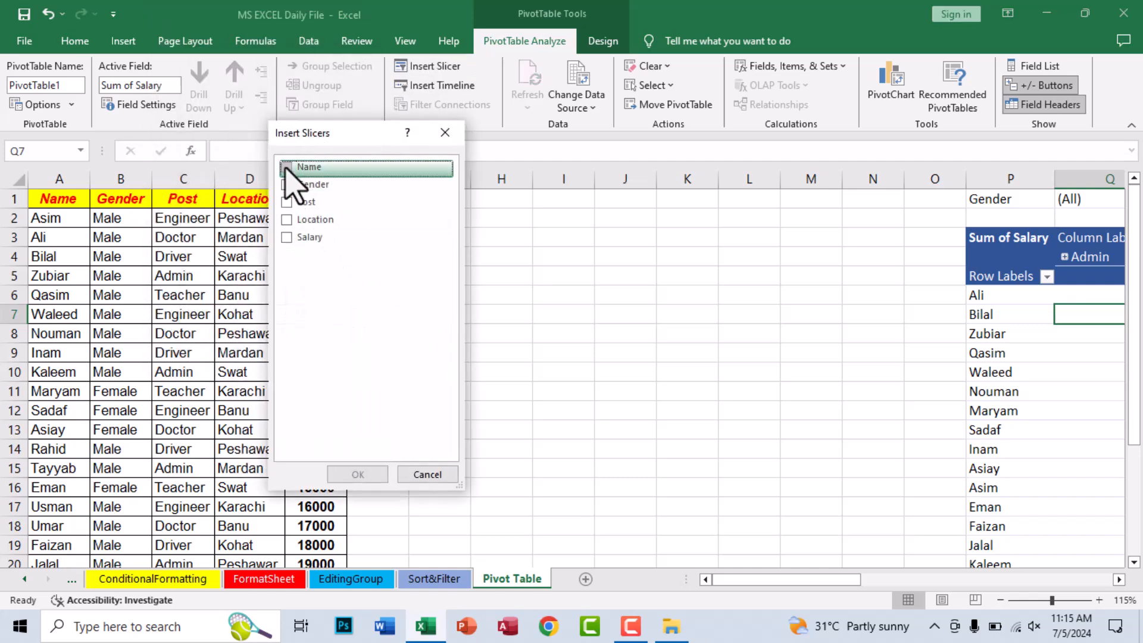
left_click(287, 167)
left_click(287, 184)
left_click(287, 202)
left_click(287, 220)
left_click(352, 470)
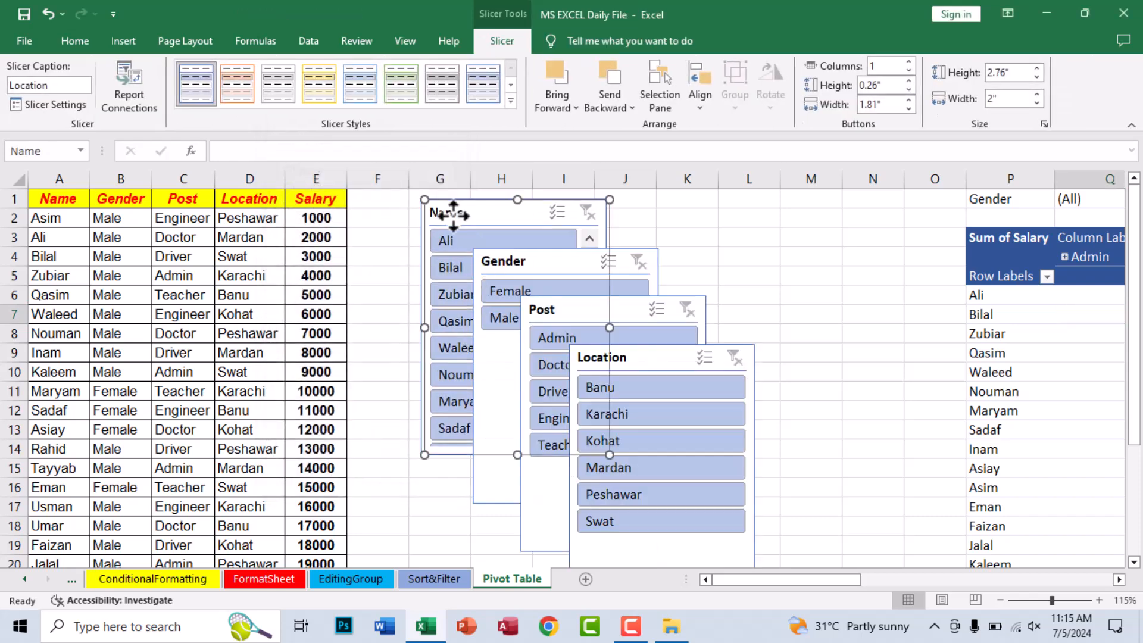
- Arrange the Name, Gender and Post slicers in a row beside the employee table, with the Location slicer beneath Name
left_click_drag(505, 261, 594, 213)
left_click_drag(572, 305, 803, 207)
left_click_drag(650, 364, 446, 474)
- Apply dark slicer styles: green to Name, gold to Gender, orange to Post and blue to Location
left_click(455, 203)
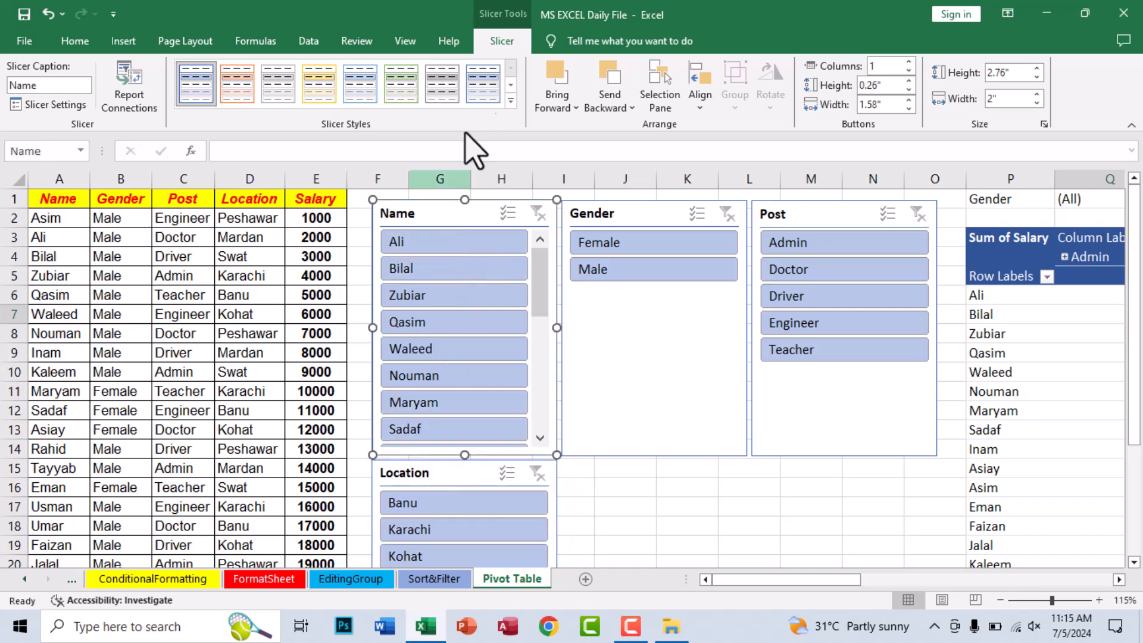
left_click(510, 101)
left_click(350, 179)
left_click(401, 84)
left_click(613, 215)
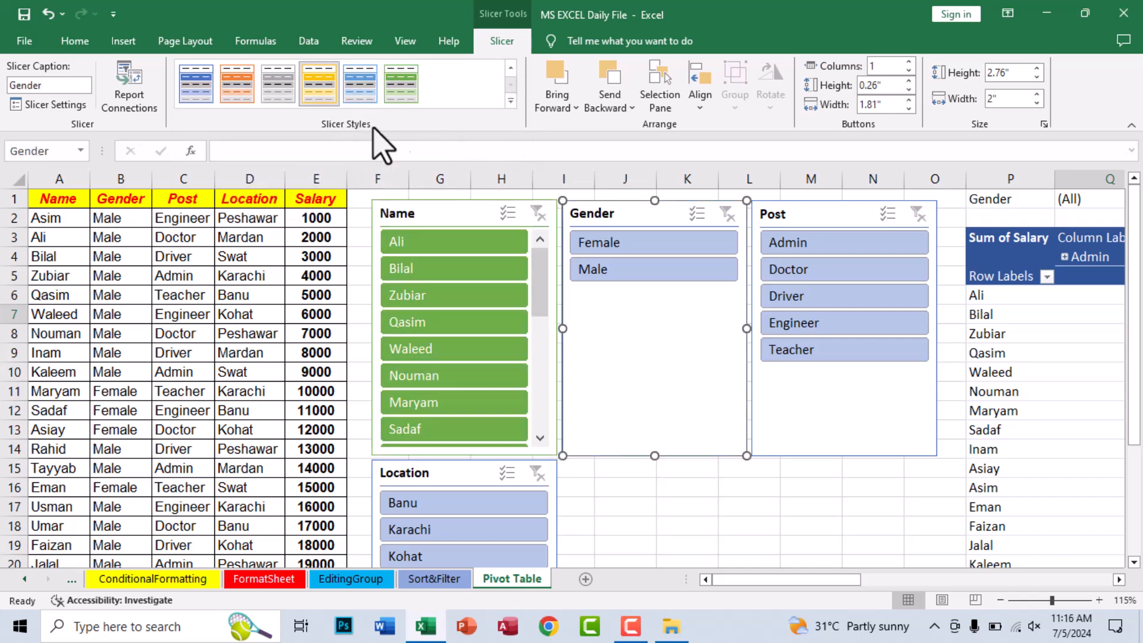
left_click(785, 221)
left_click(237, 84)
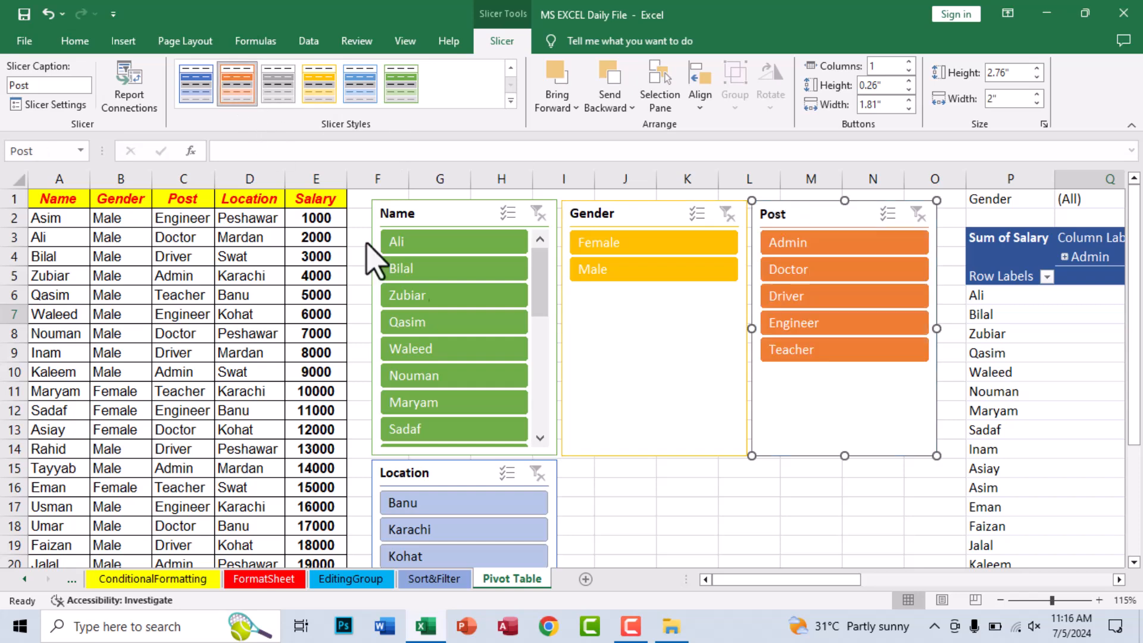
left_click(470, 470)
left_click(199, 89)
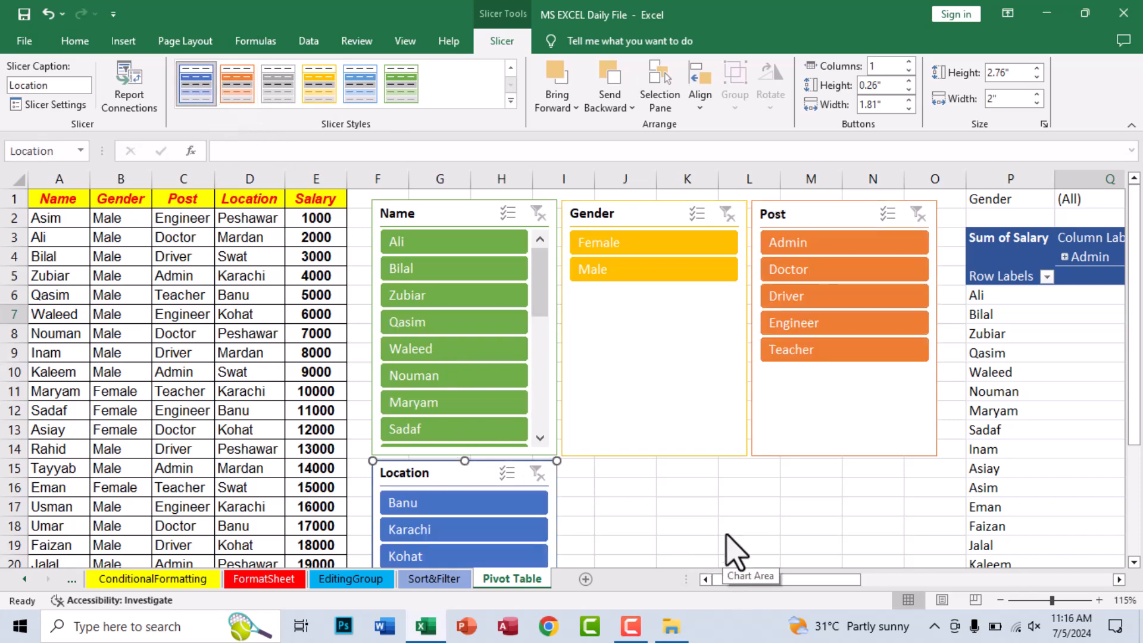
left_click(745, 526)
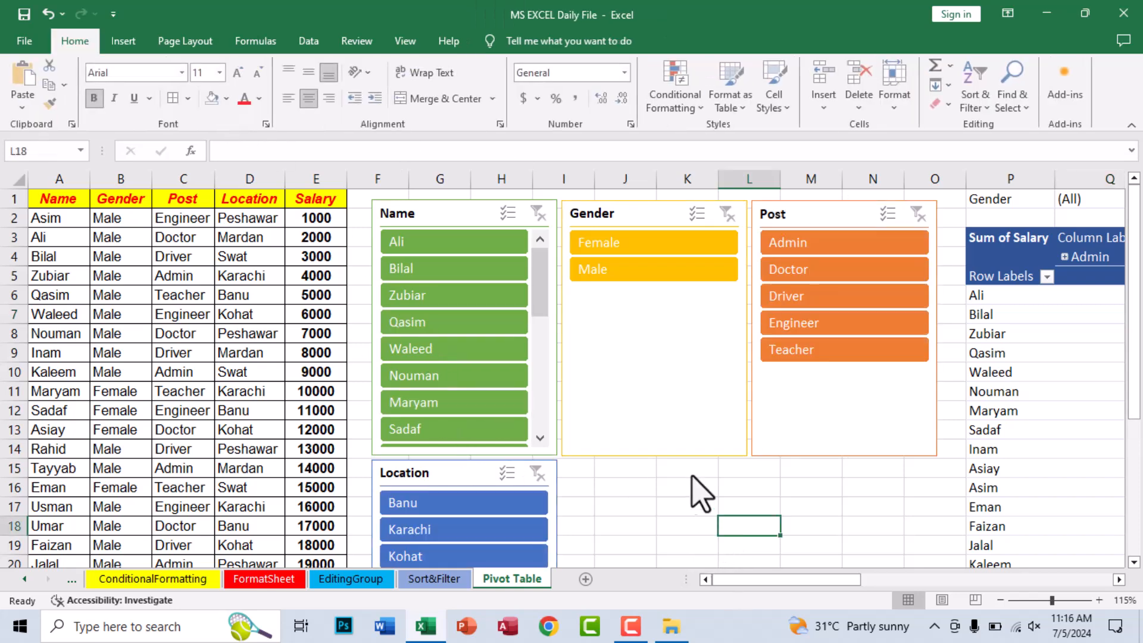
- Shorten the Gender and Post slicers so their frames end just below their last items
left_click(657, 455)
left_click_drag(655, 411, 664, 298)
left_click(822, 451)
left_click_drag(842, 454, 845, 373)
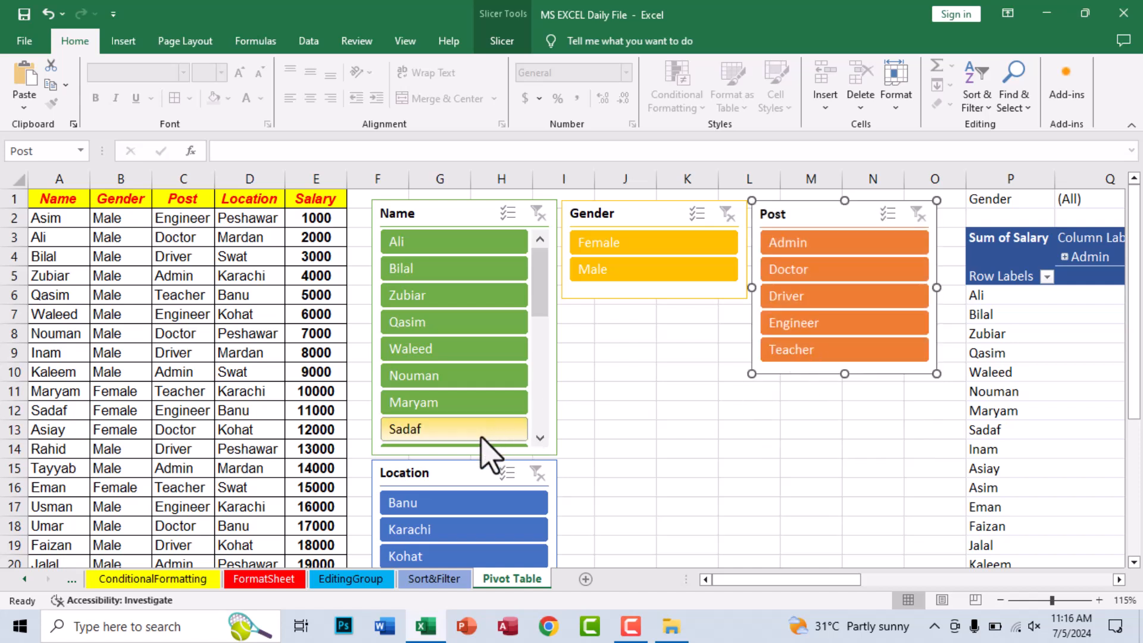
- Move the Location slicer directly beneath the Gender slicer and shorten it to fit its items
left_click_drag(476, 471, 663, 316)
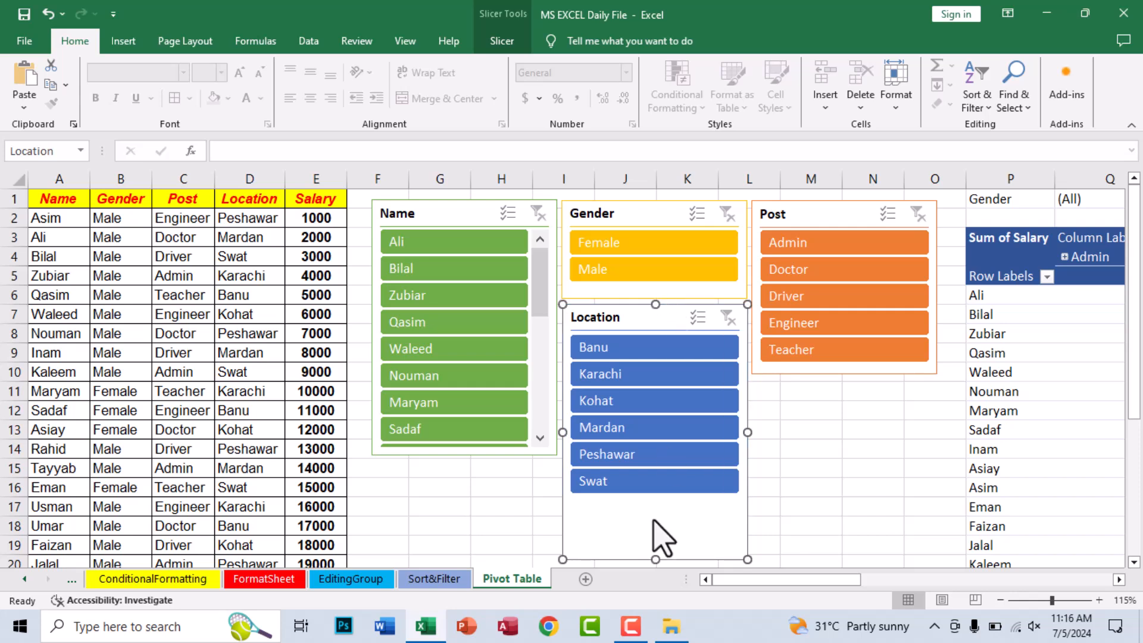
left_click_drag(655, 560, 652, 504)
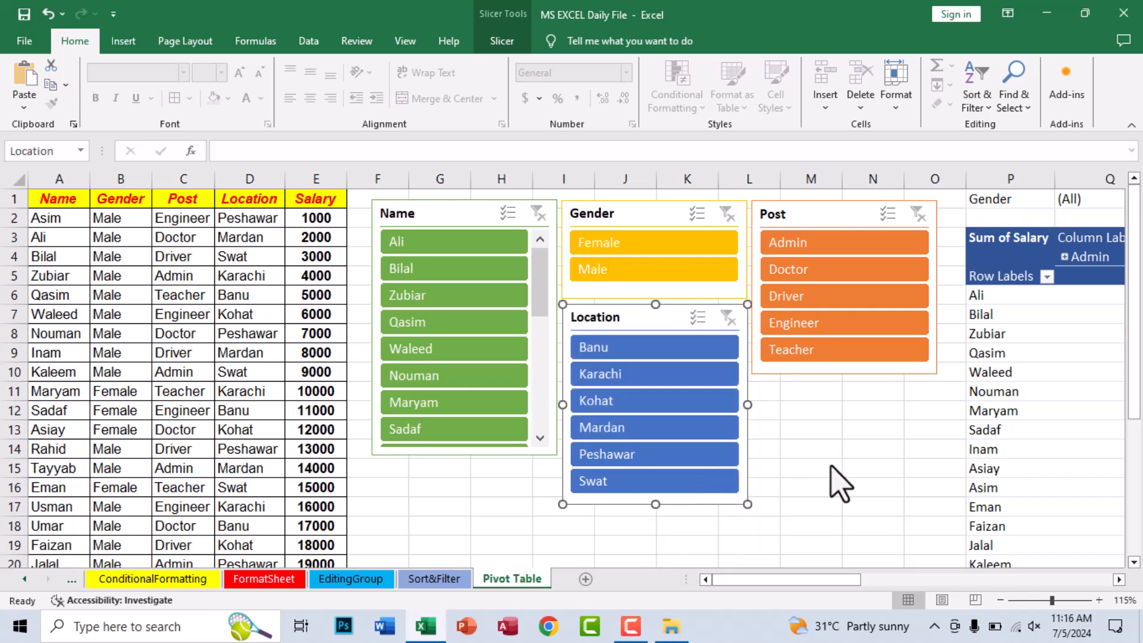
left_click(831, 469)
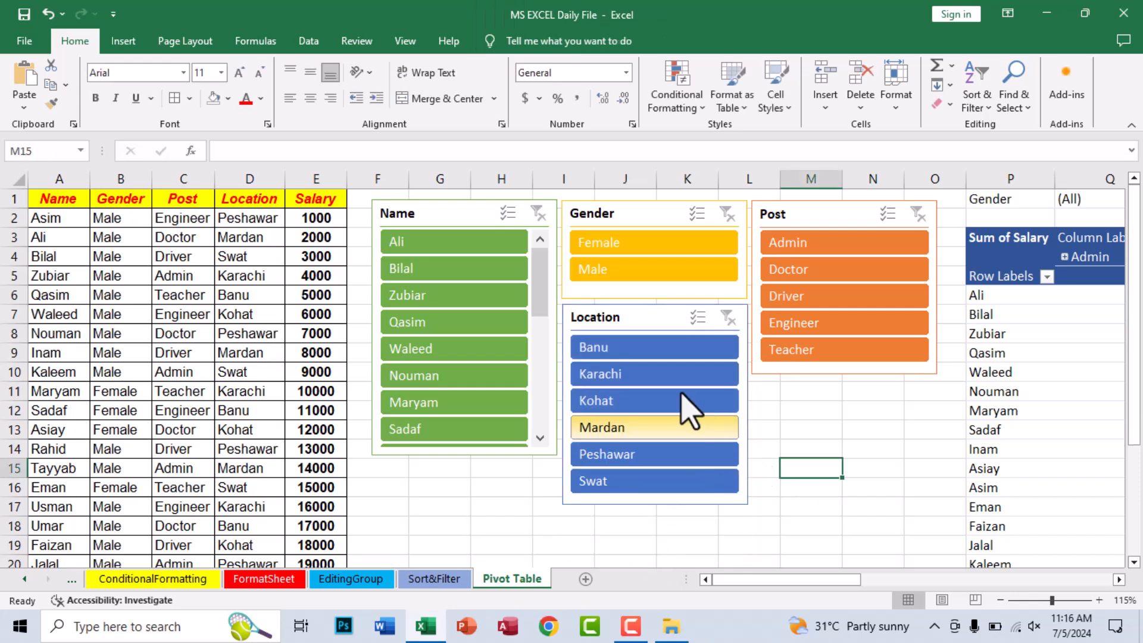
- Filter by Female with the Gender slicer, examine the filtered PivotTable and PivotChart, and clear the filter
left_click(607, 249)
left_click_drag(797, 577, 671, 582)
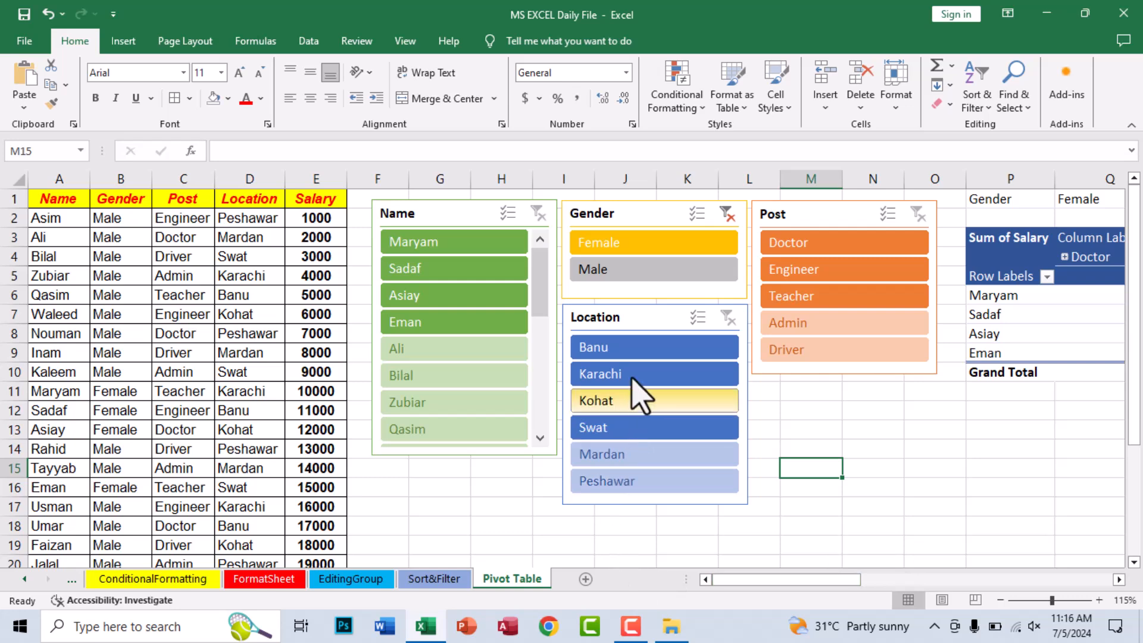
left_click(728, 214)
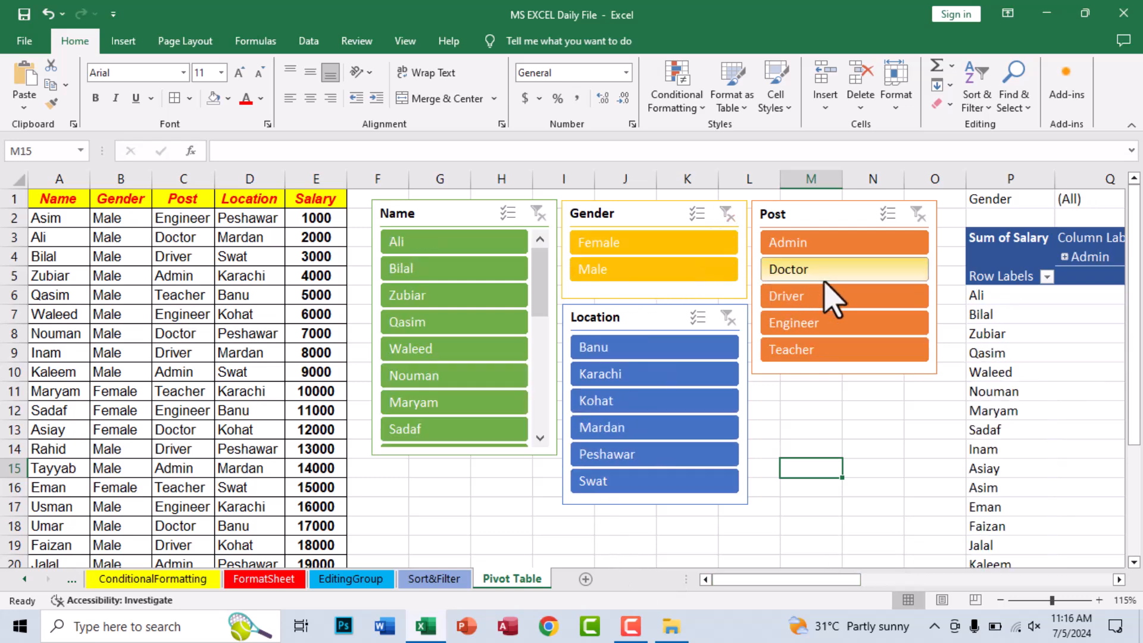
- Filter by Admin with the Post slicer, examine the PivotTable and PivotChart, and clear the slicer filter
left_click(798, 249)
mouse_move(731, 577)
left_mouse_down()
mouse_move(902, 579)
mouse_move(737, 587)
left_mouse_up()
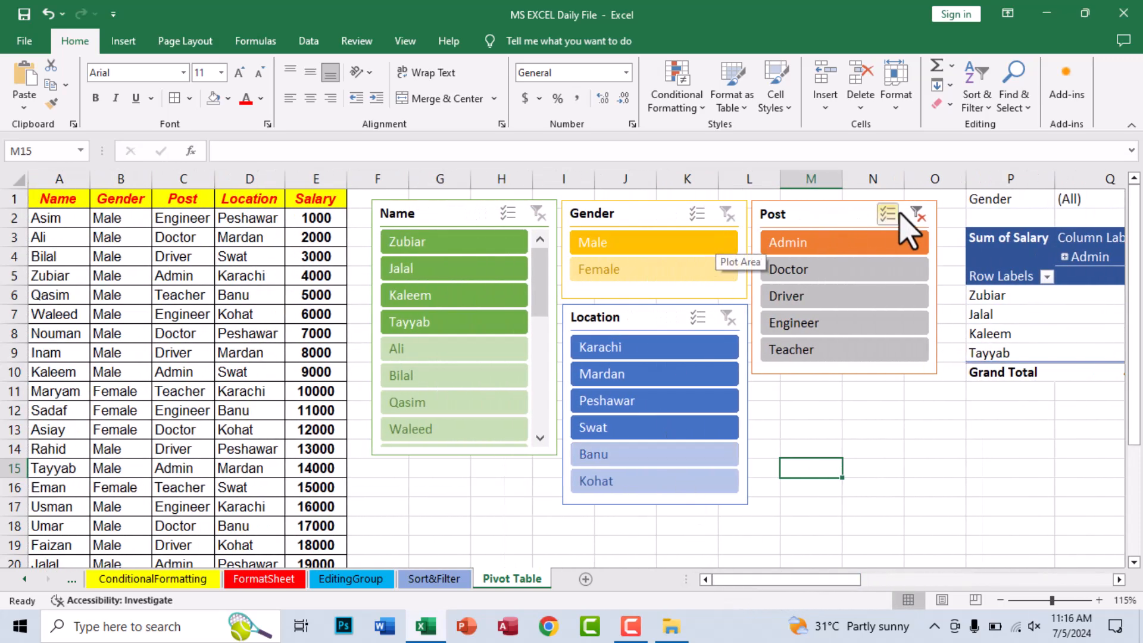
left_click(918, 214)
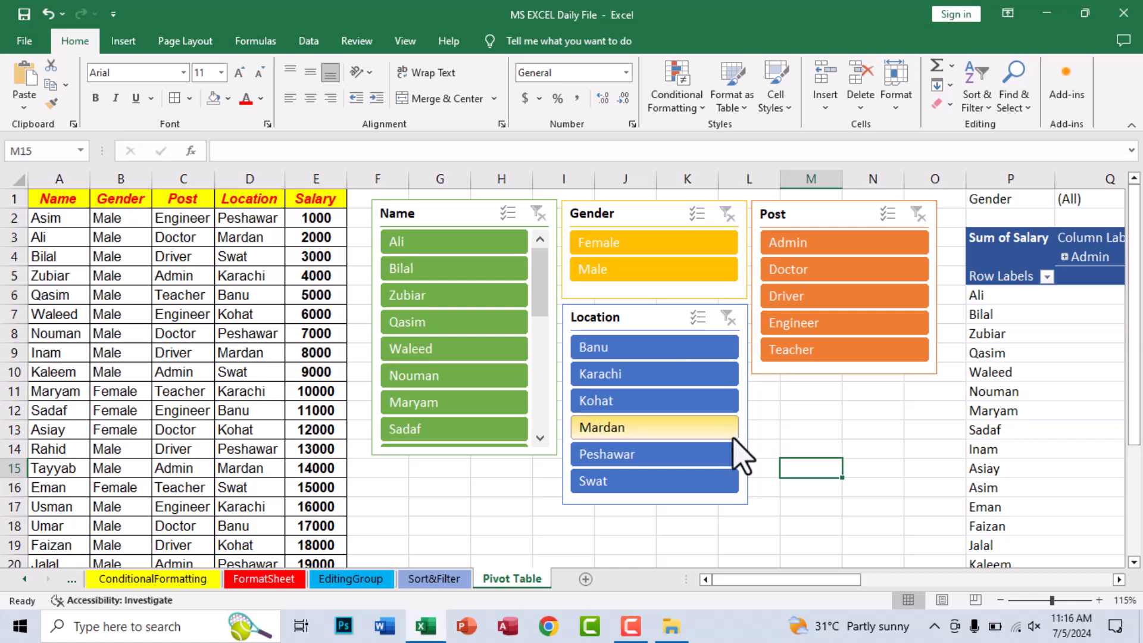
left_click_drag(806, 574, 708, 579)
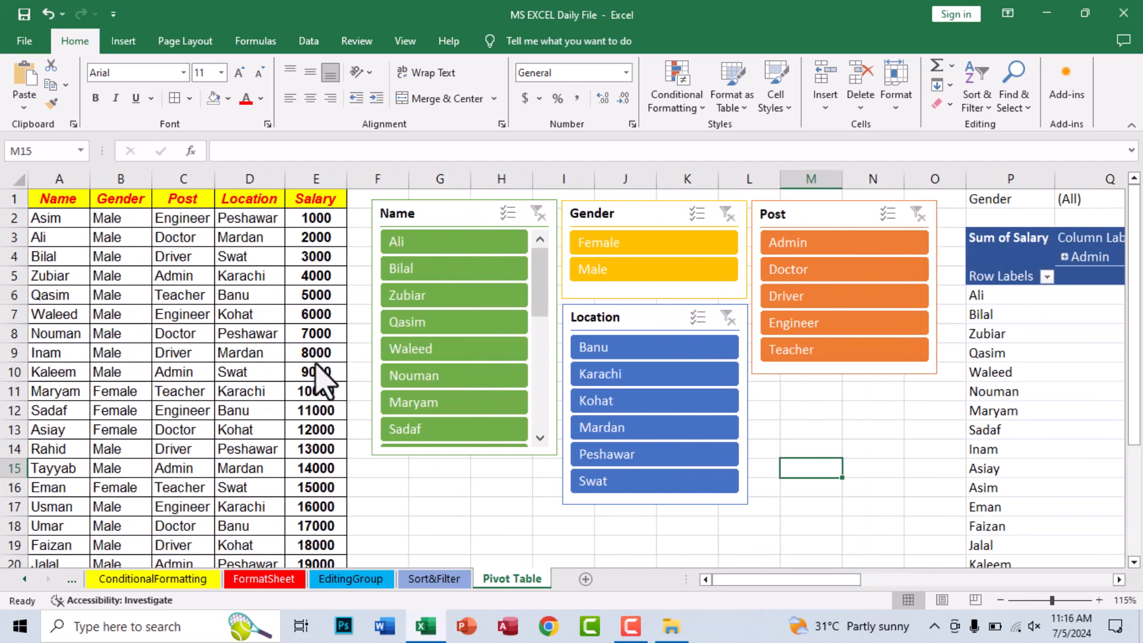
- Insert a new column directly after Salary and enter the header Dates in F1
right_click(362, 178)
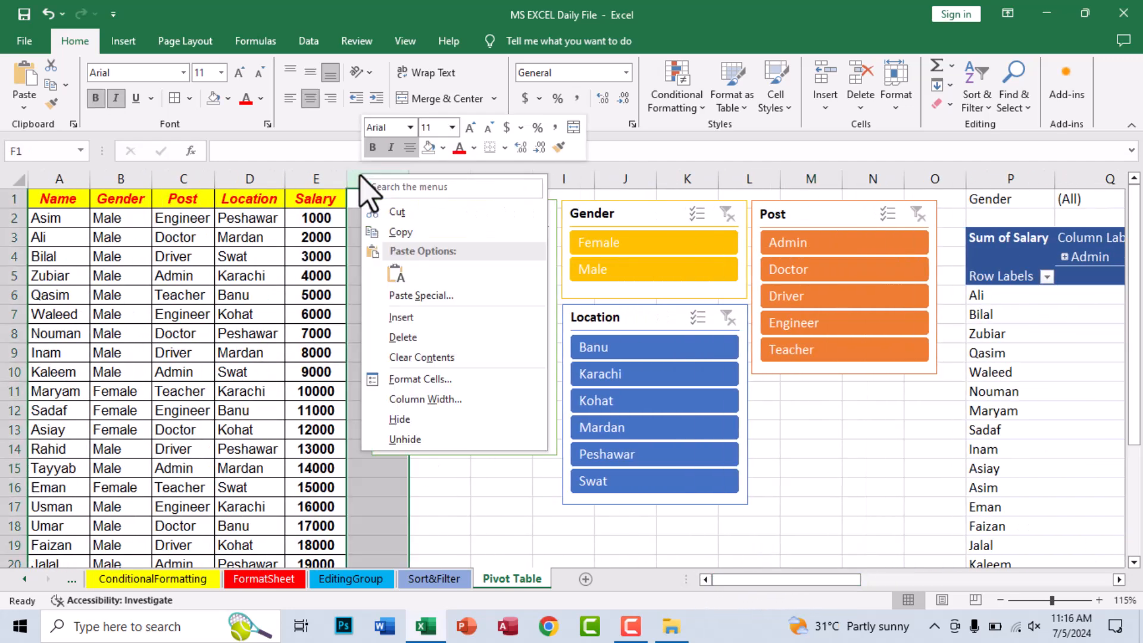
left_click(399, 317)
left_click(376, 199)
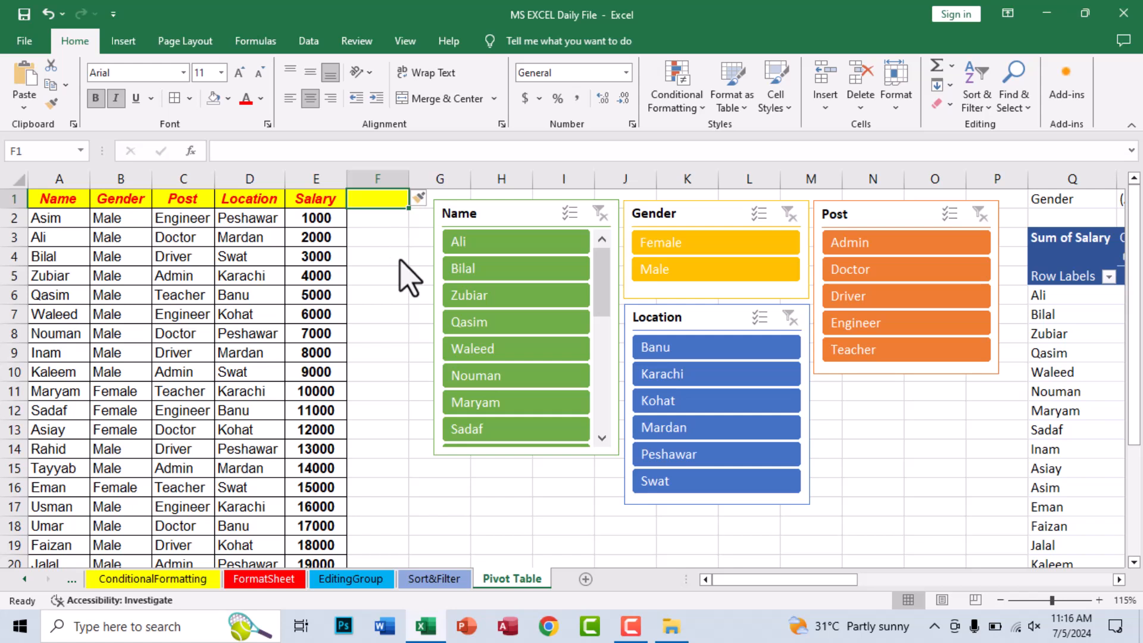
type("Dates")
key("Return")
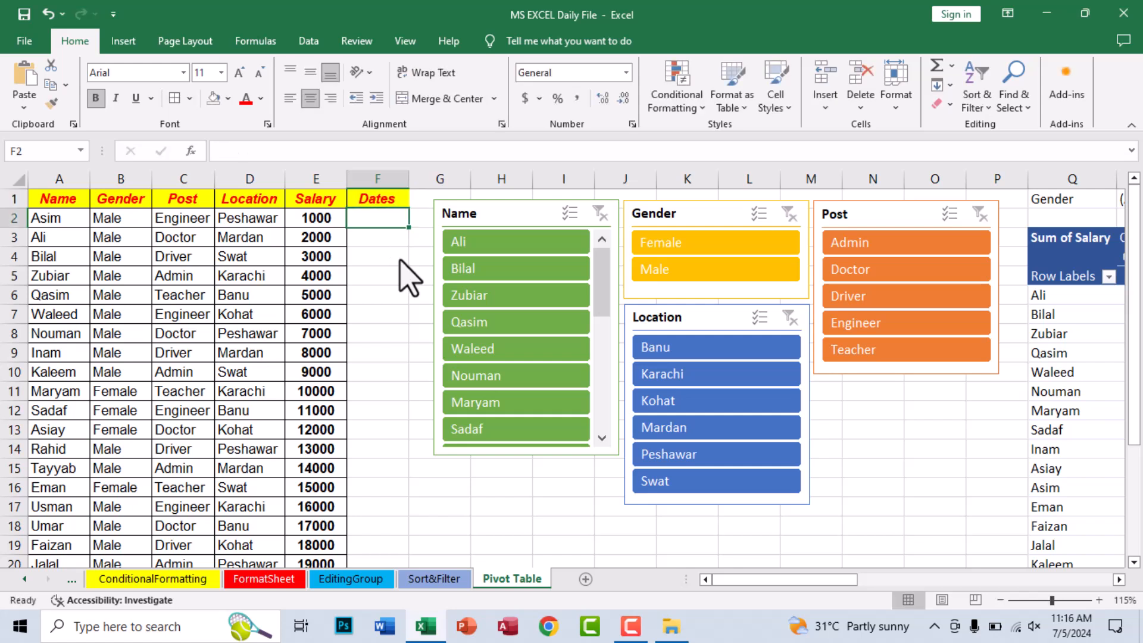
- Fill F2:F22 with consecutive daily dates starting from 7/5/2024, and fit the width of column F to its contents
key("ctrl+semicolon")
key("Return")
left_click(381, 217)
left_click_drag(408, 227, 383, 530)
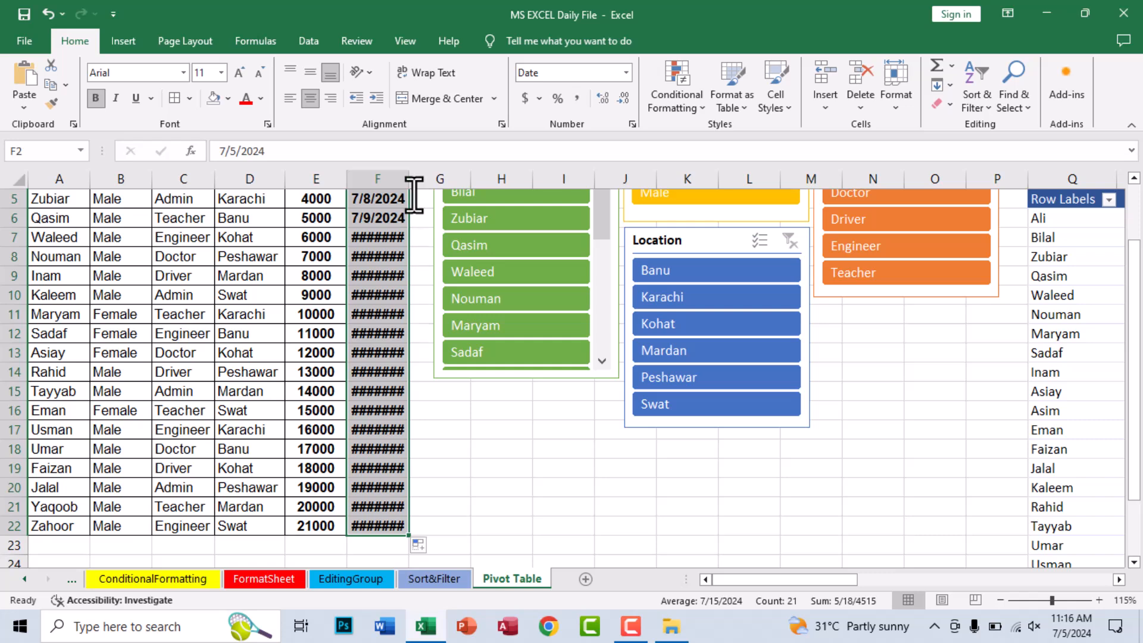
double_click(402, 176)
scroll(365, 279, "up", 2)
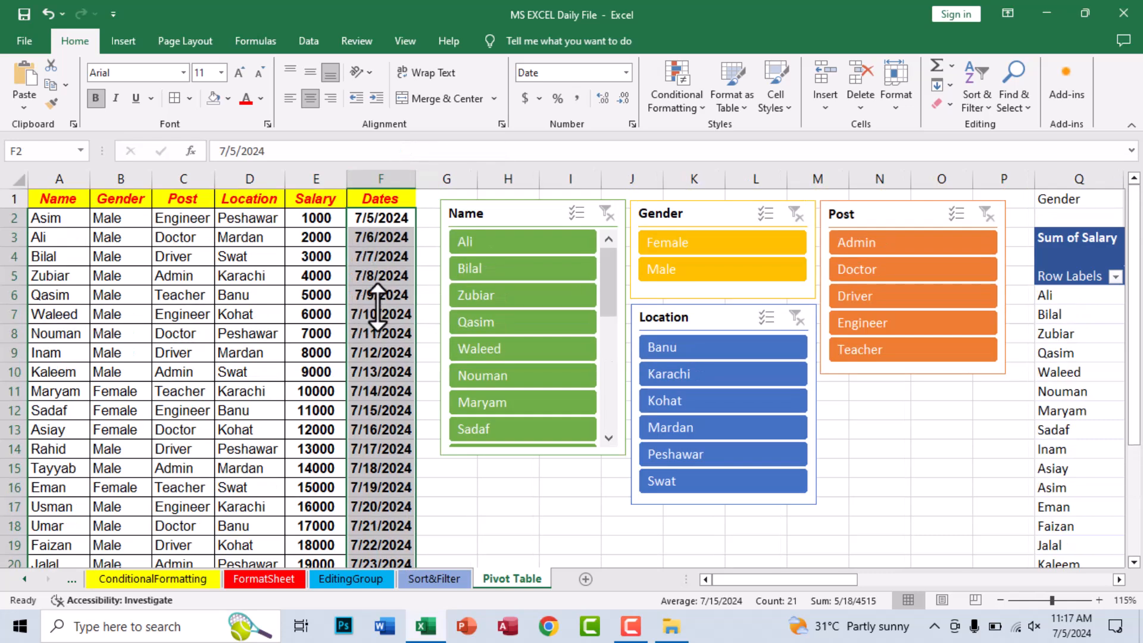
left_click(367, 310)
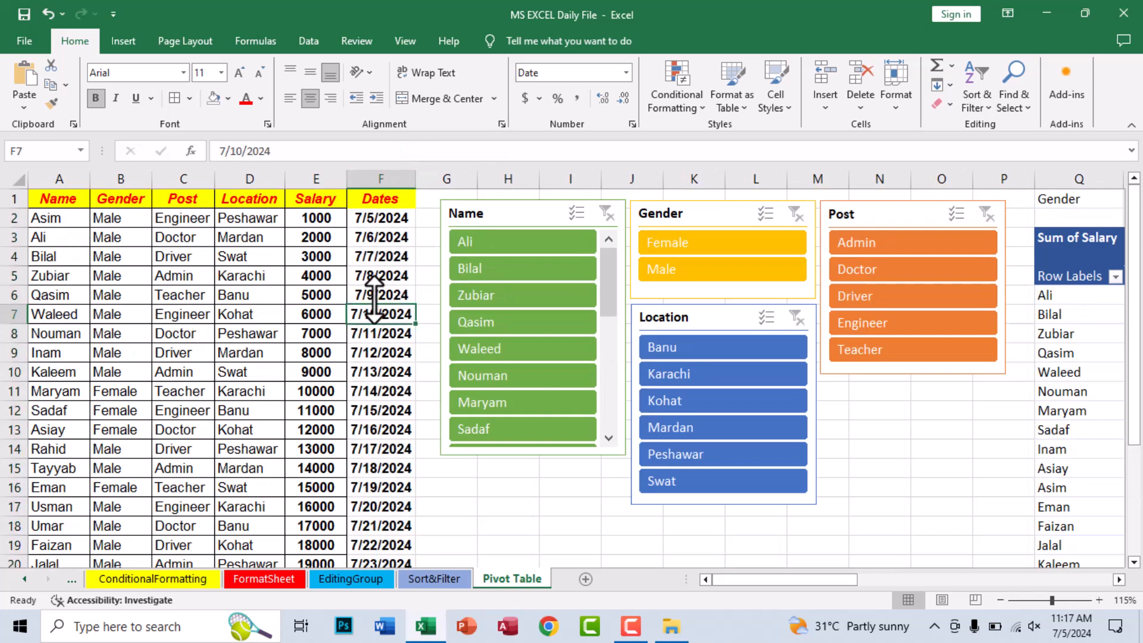
left_click(374, 296)
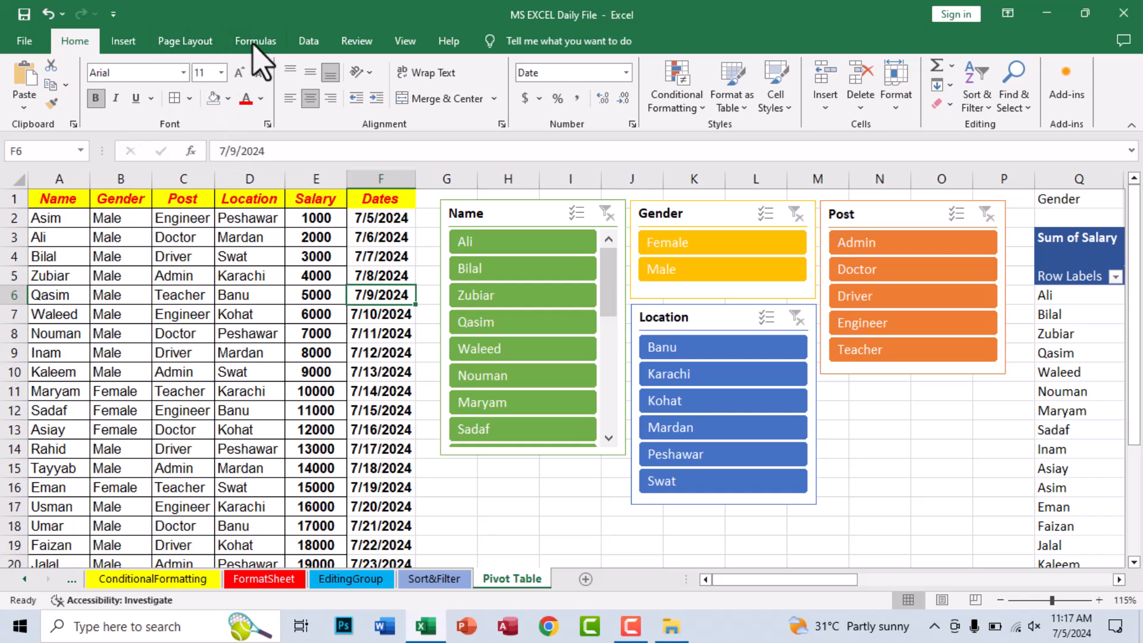
left_click(116, 39)
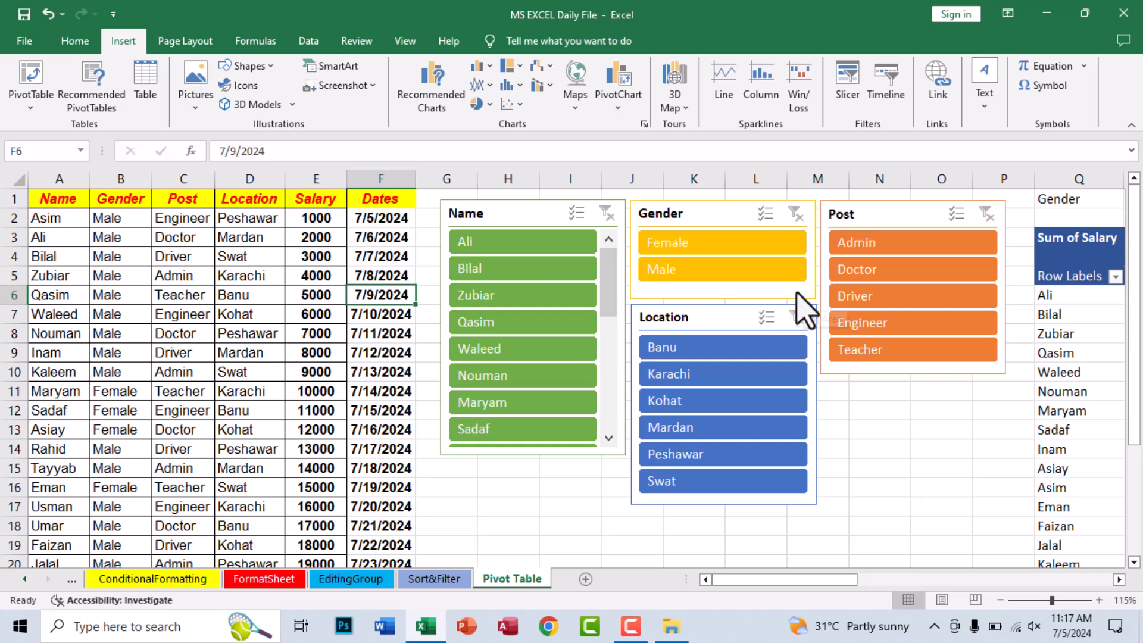
left_click(893, 95)
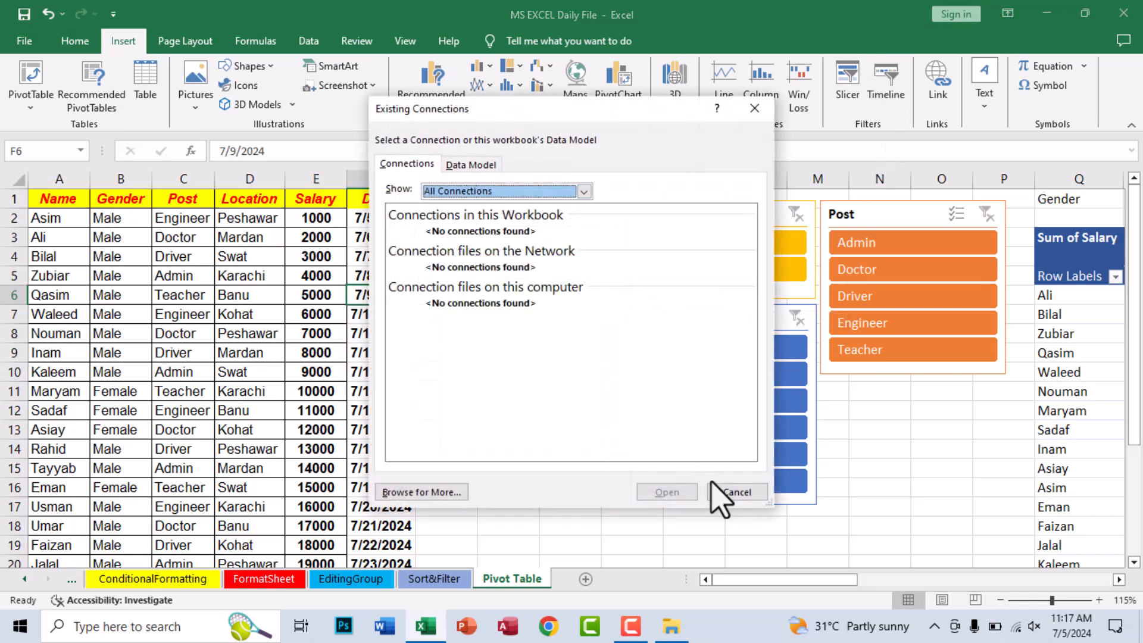
left_click(729, 491)
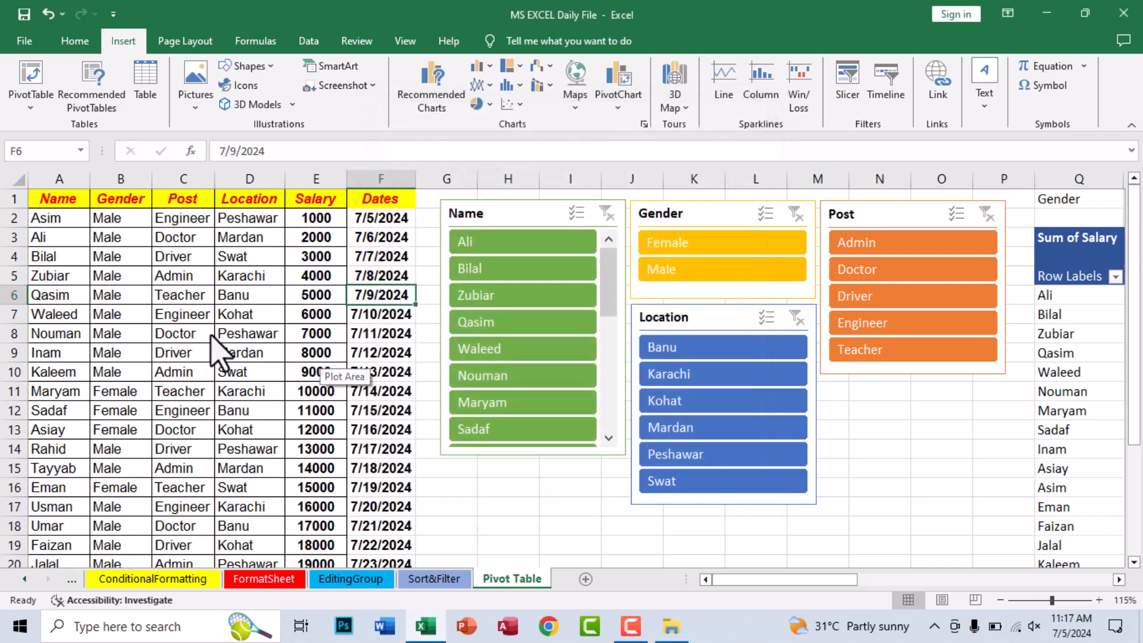
left_click(384, 332)
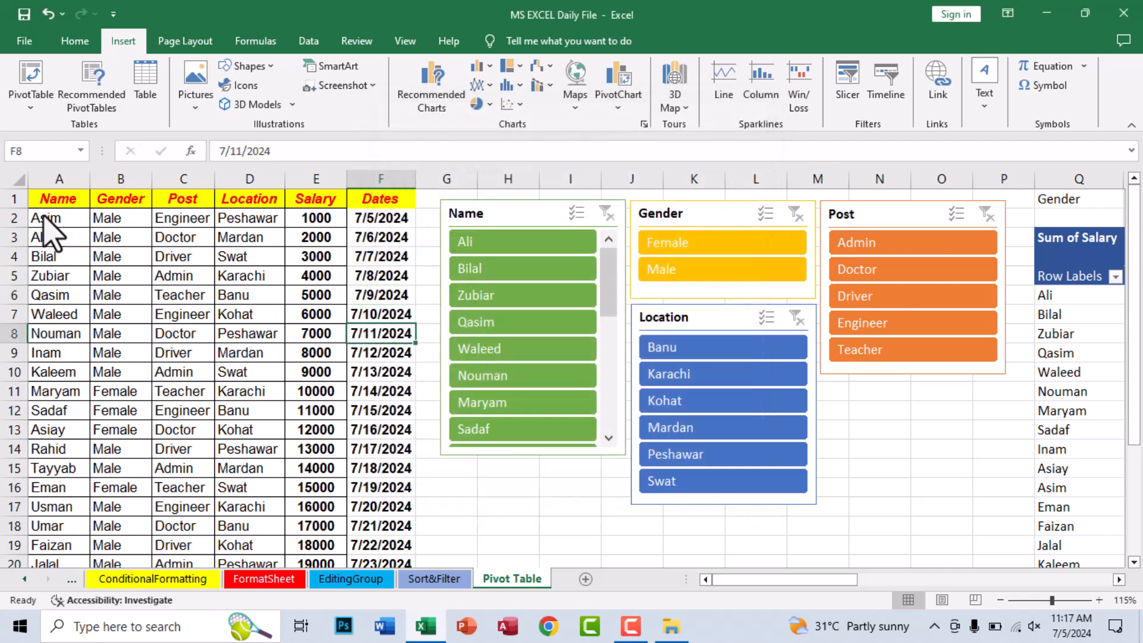
- Create a PivotTable from the data range A1:F22, placed at cell A27 of the existing Pivot Table worksheet
left_click_drag(42, 200, 378, 534)
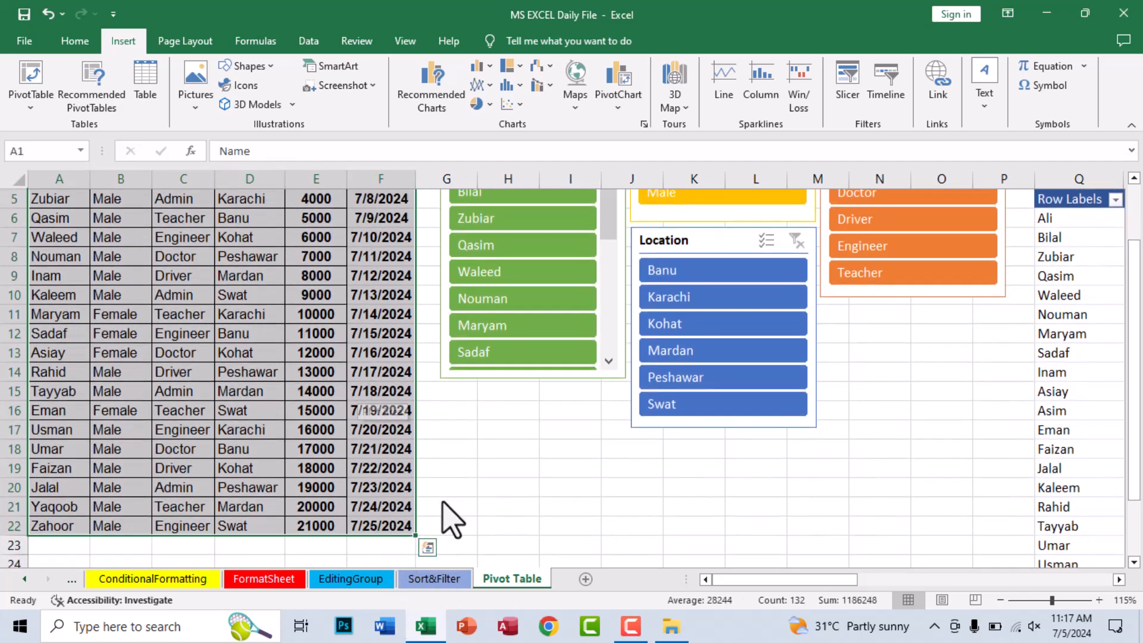
left_click(30, 74)
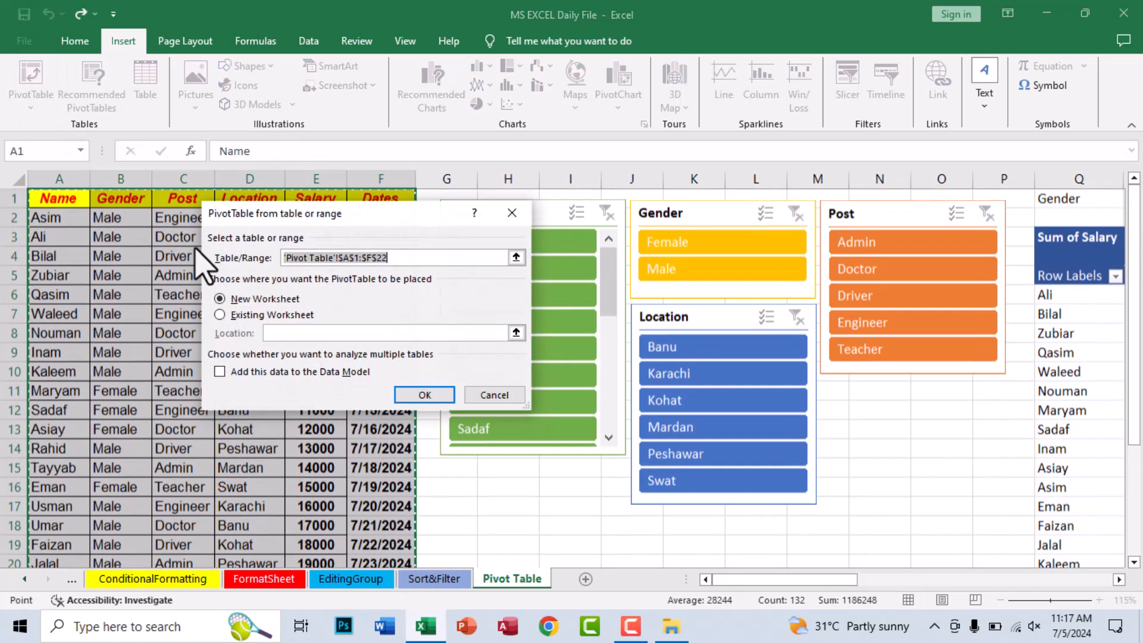
left_click(250, 315)
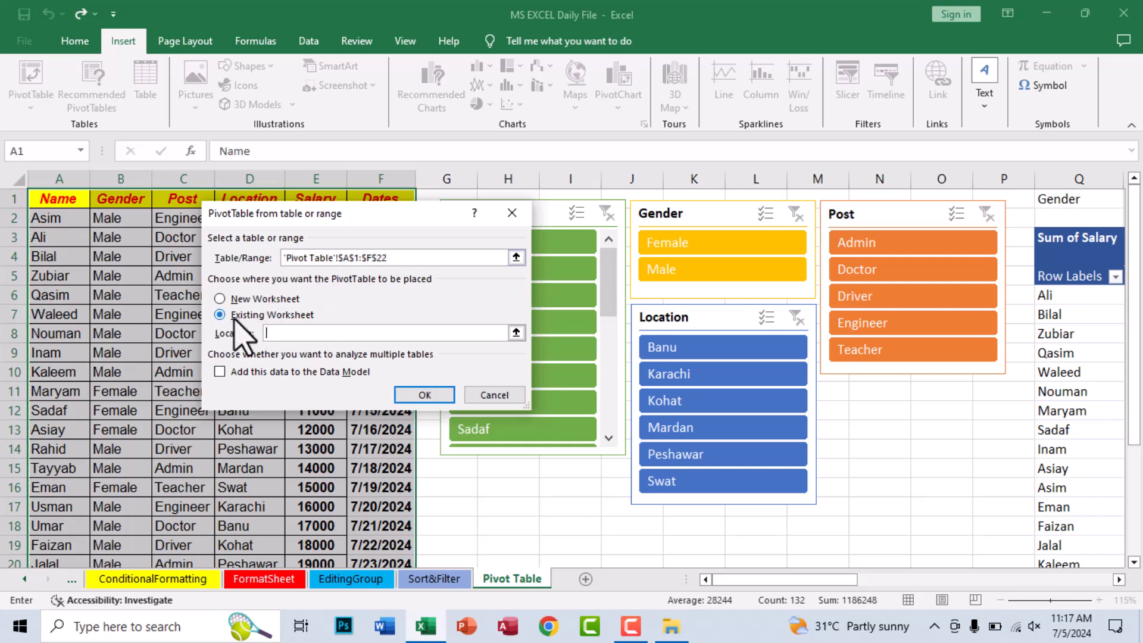
left_click(390, 257)
left_click(278, 336)
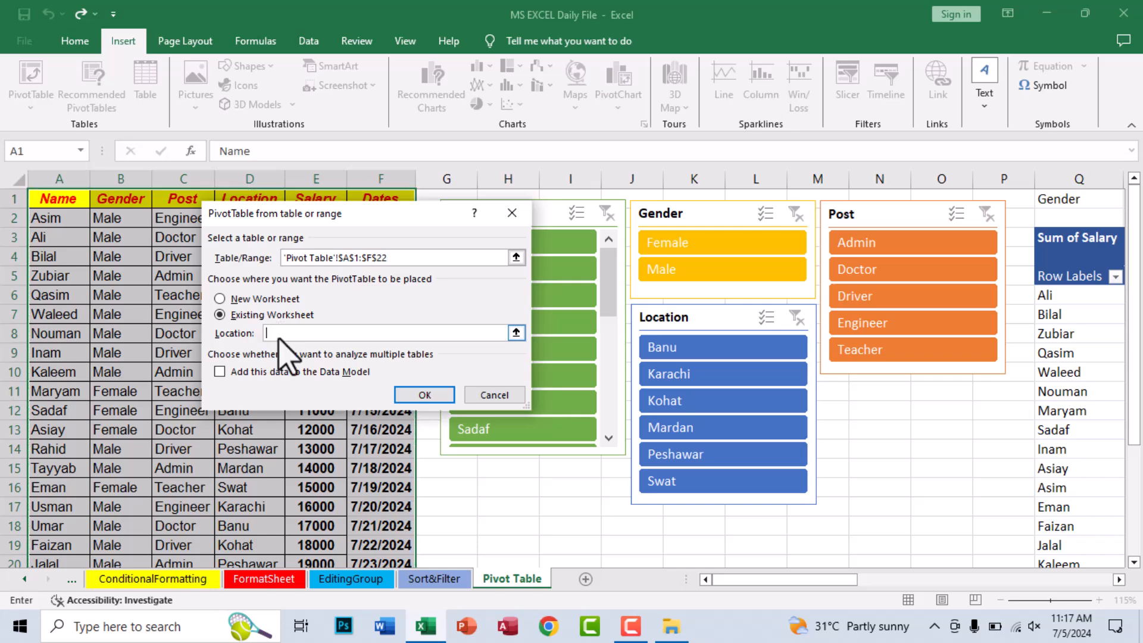
scroll(224, 484, "down", 6)
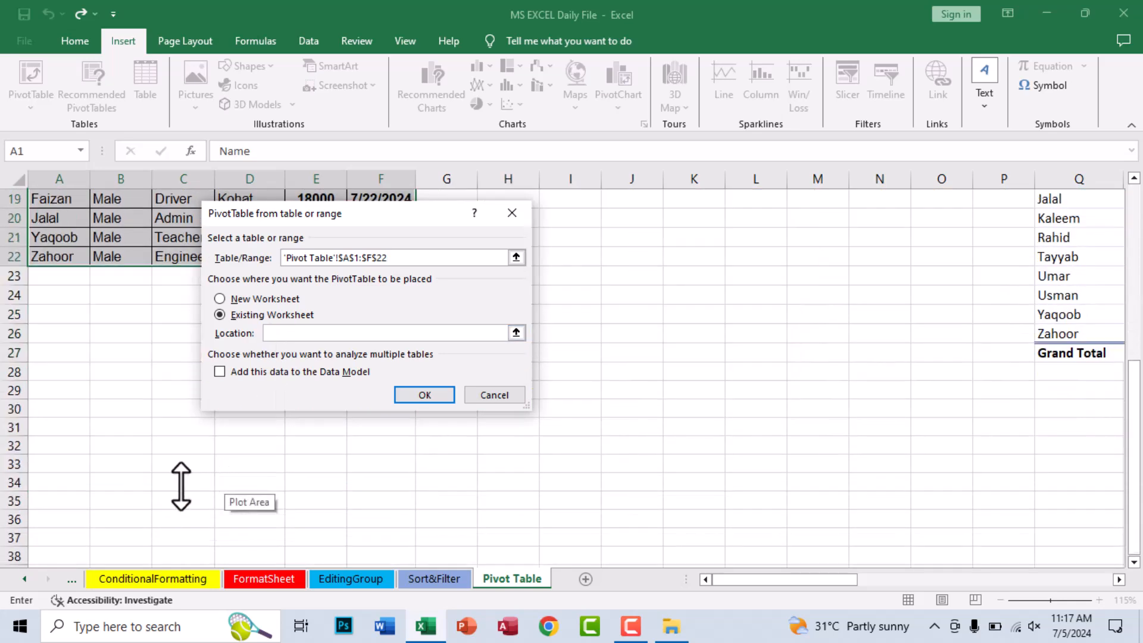
left_click(56, 353)
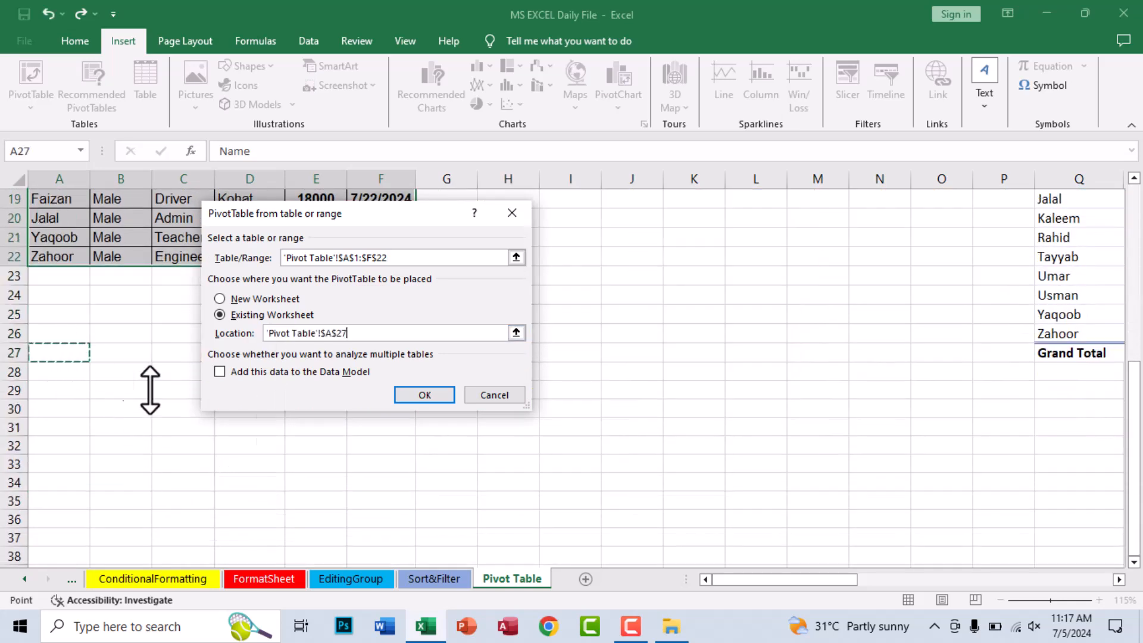
left_click(438, 394)
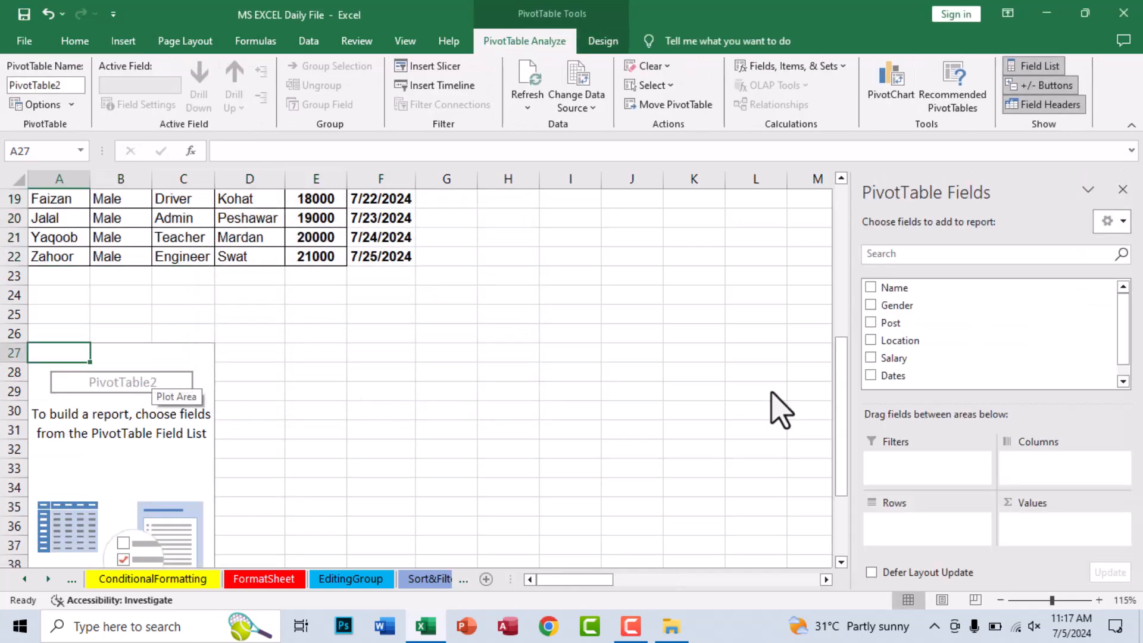
- Lay out the new PivotTable with Name in Rows, Gender in Filters and Post in Columns
left_click_drag(896, 288, 908, 524)
left_click(897, 309)
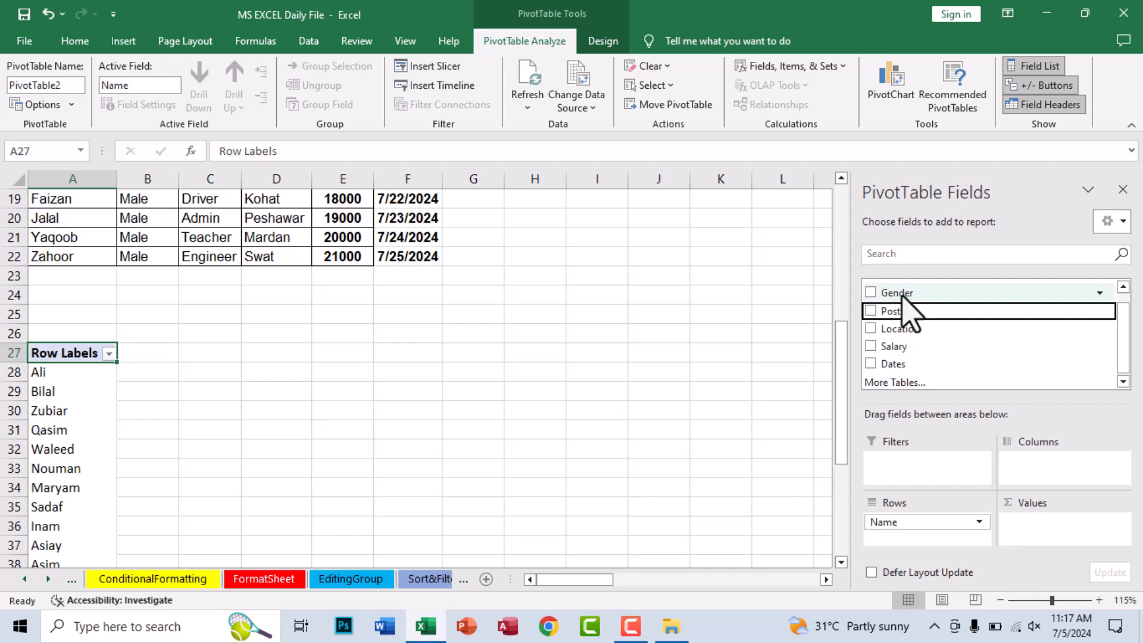
scroll(901, 299, "up", 1)
left_click_drag(903, 305, 905, 470)
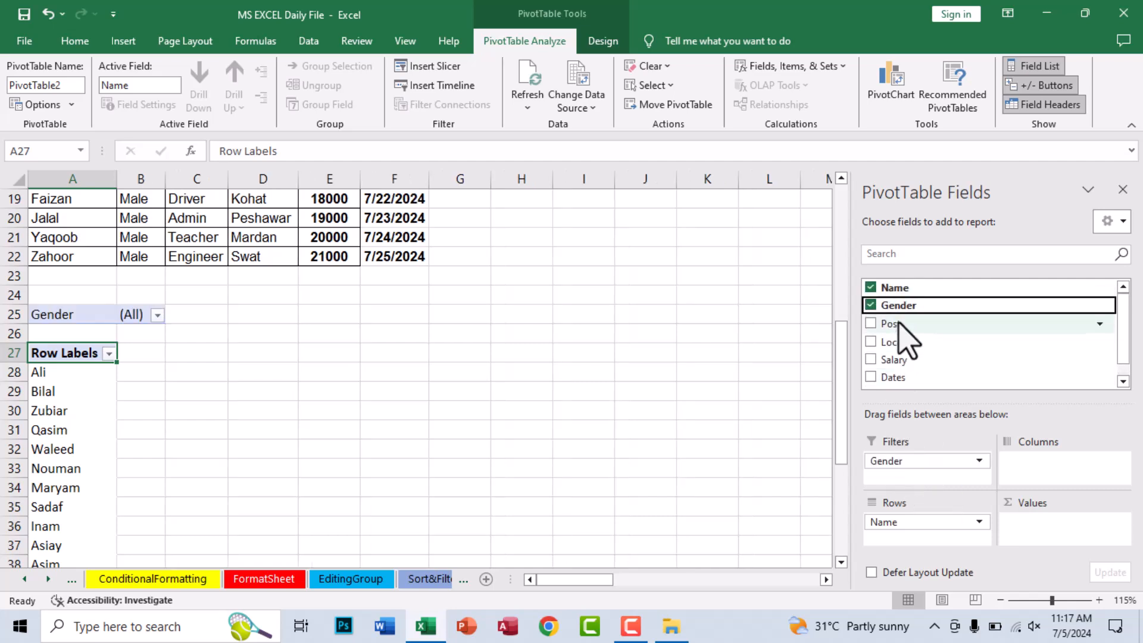
left_click_drag(893, 327, 1036, 471)
- Try to add the Location field to the new PivotTable's Columns
left_click_drag(929, 344, 1030, 473)
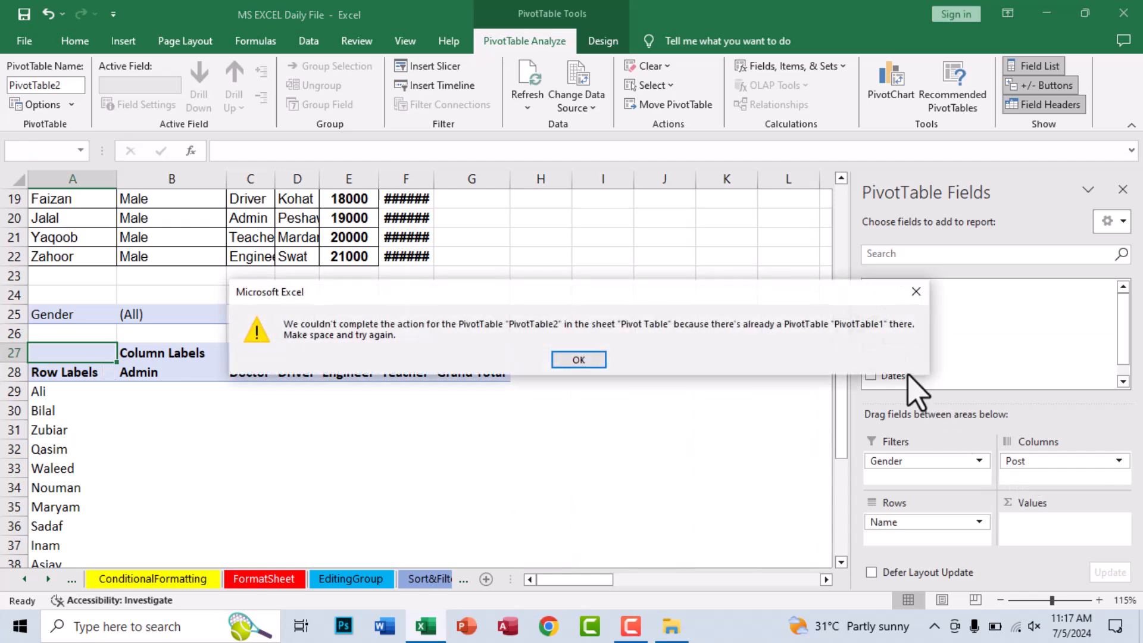
left_click(573, 357)
left_click_drag(902, 344, 1035, 480)
left_click(578, 359)
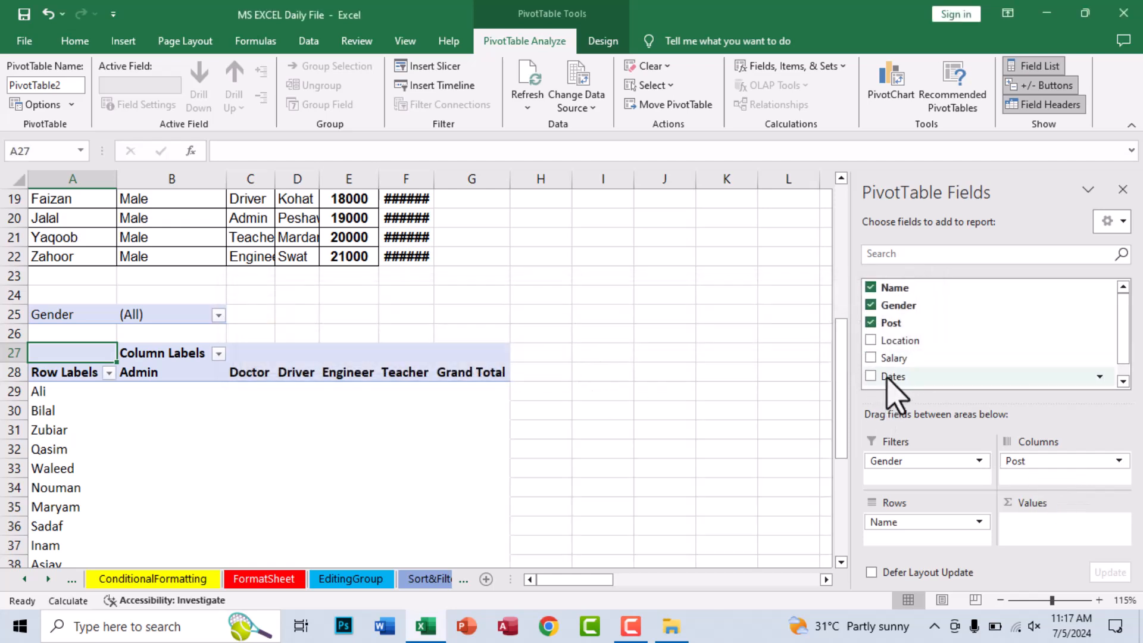
- Add Salary as a sum in the PivotTable's Values and place Dates in Filters beneath Gender
left_click_drag(900, 359, 1033, 528)
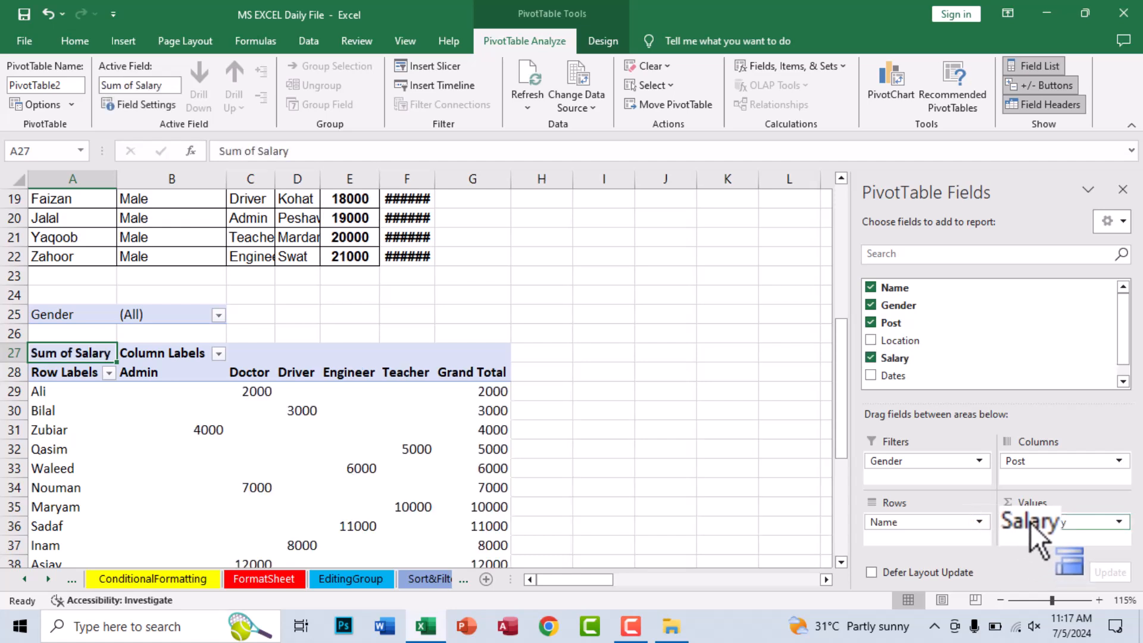
left_click_drag(893, 376, 1046, 473)
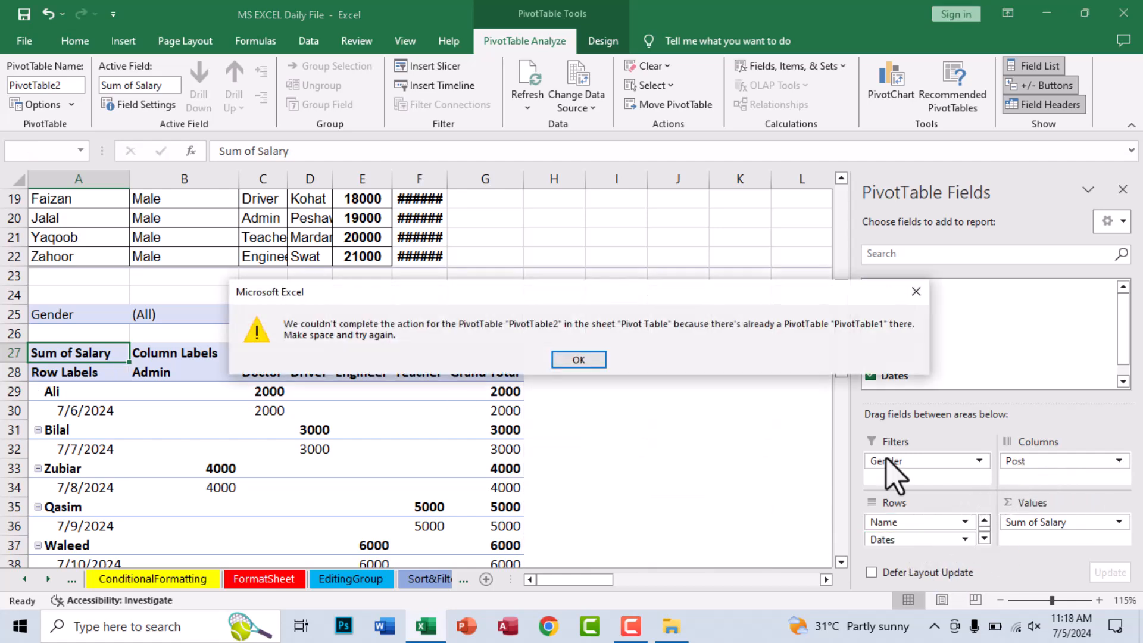
left_click(581, 361)
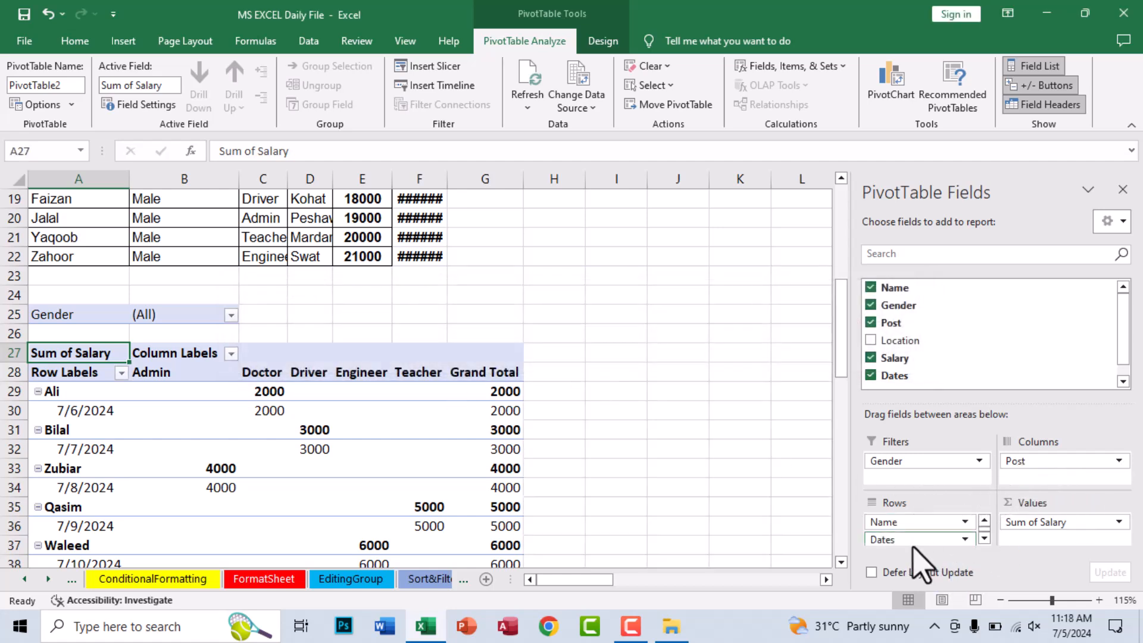
left_click_drag(905, 537, 909, 481)
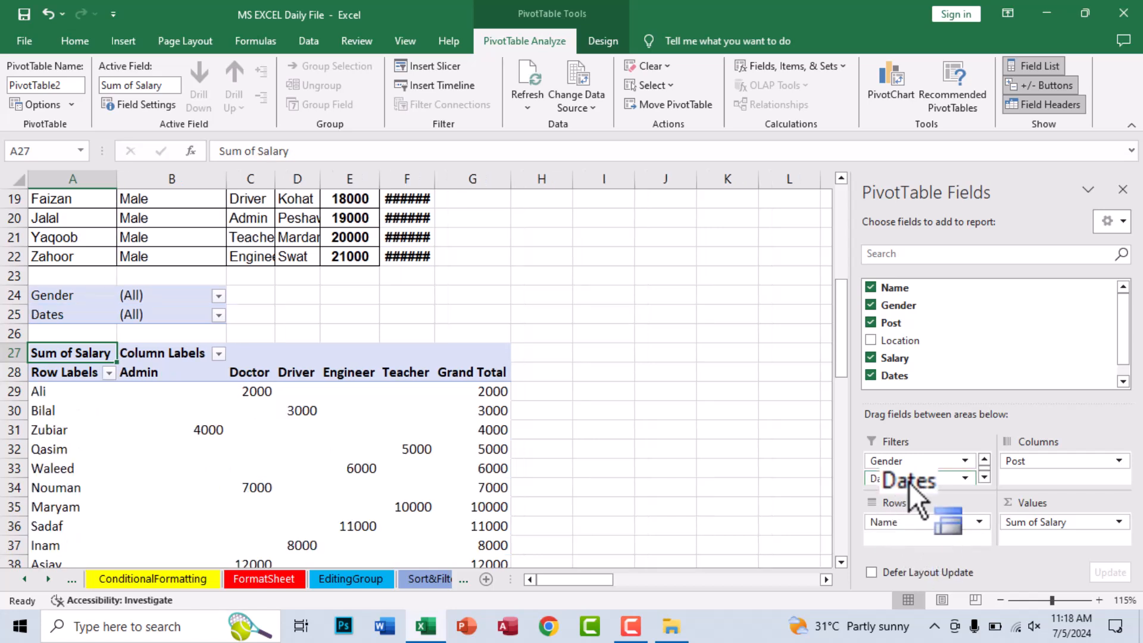
- Filter the new PivotTable to the date 7/10/2024, examine the result, and reset the Dates filter to (All)
left_click(218, 316)
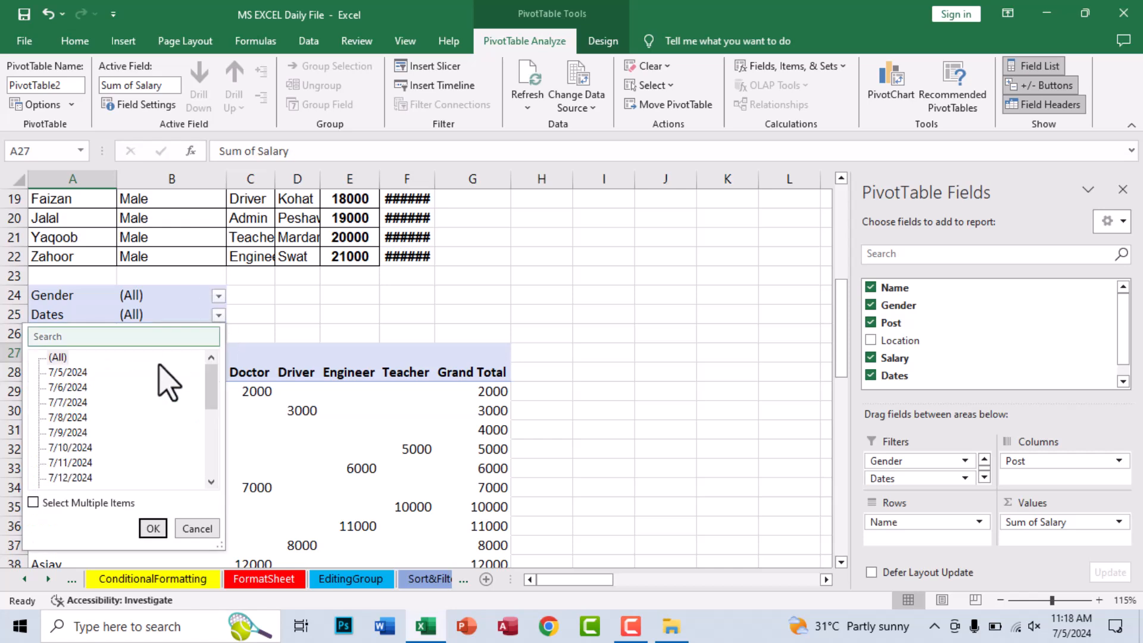
left_click(153, 528)
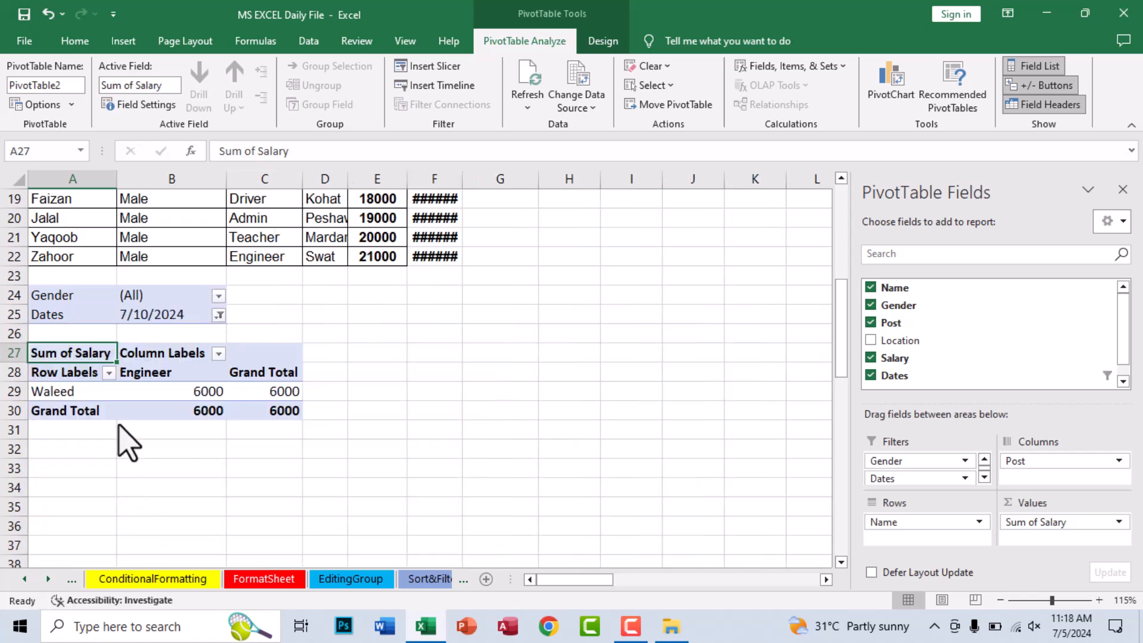
left_click(219, 316)
left_click(152, 528)
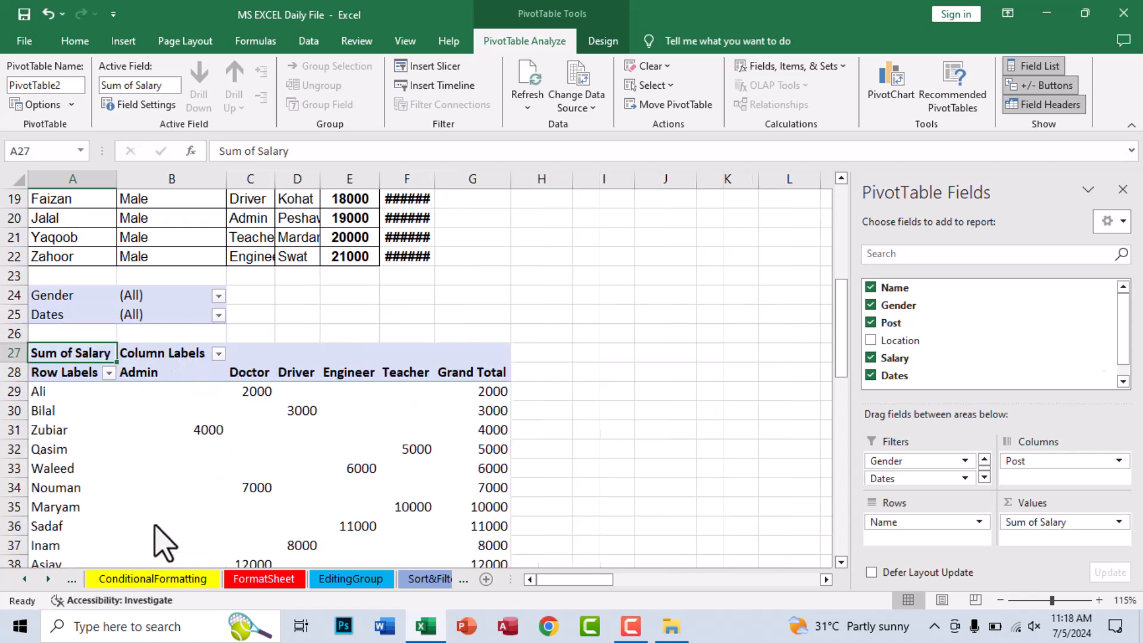
- Close the PivotTable field list and insert a timeline for the Dates field of the new PivotTable
left_click(157, 432)
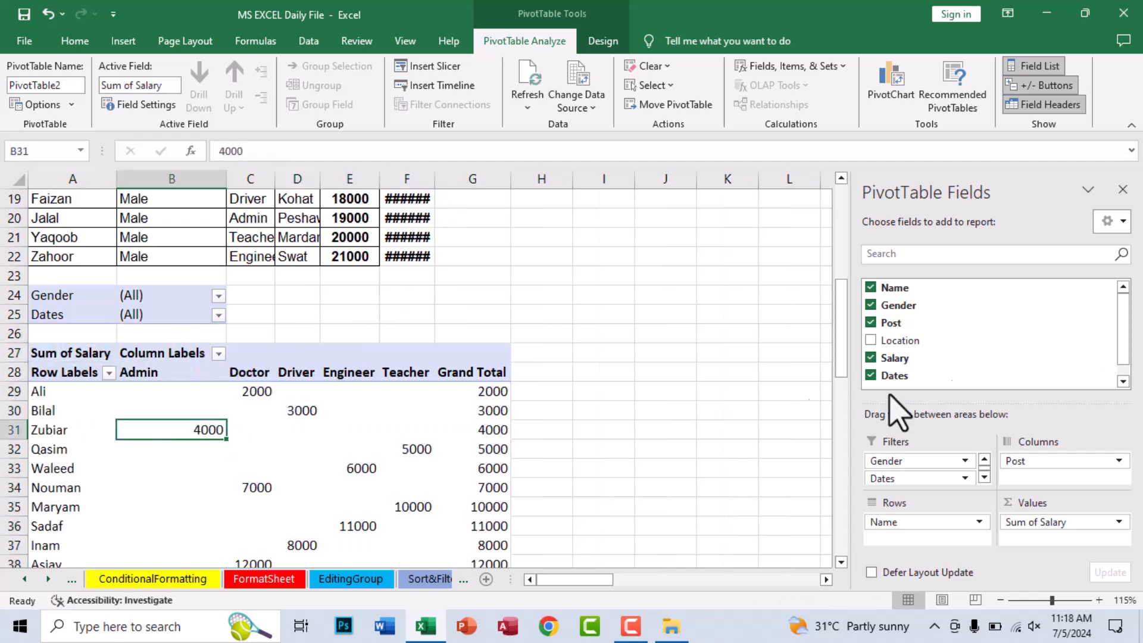
left_click(1123, 190)
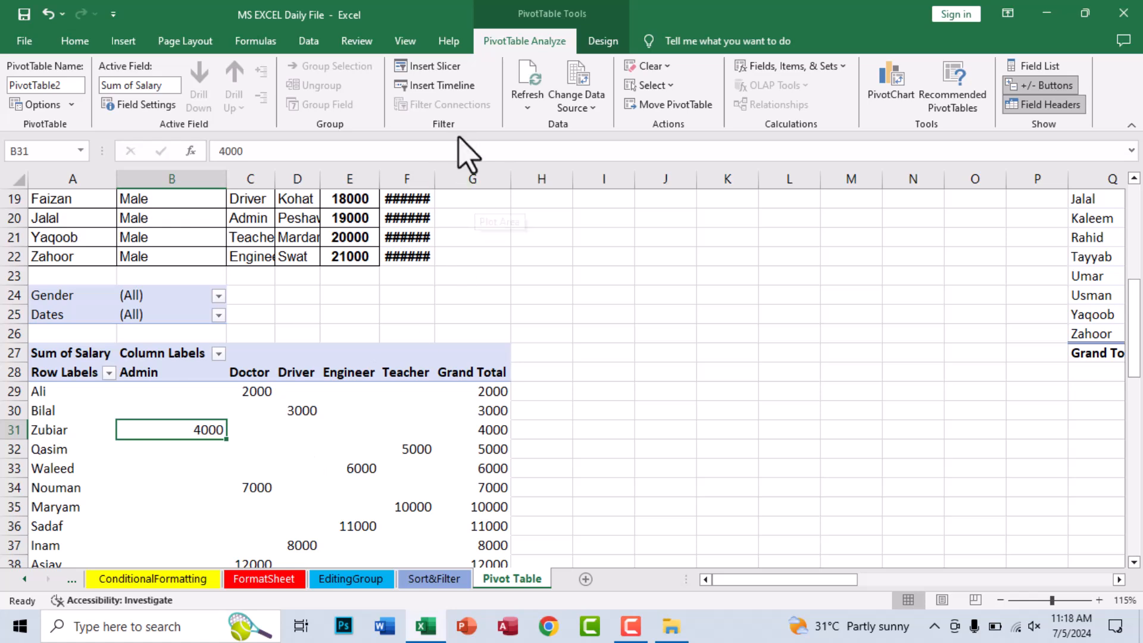
left_click(459, 88)
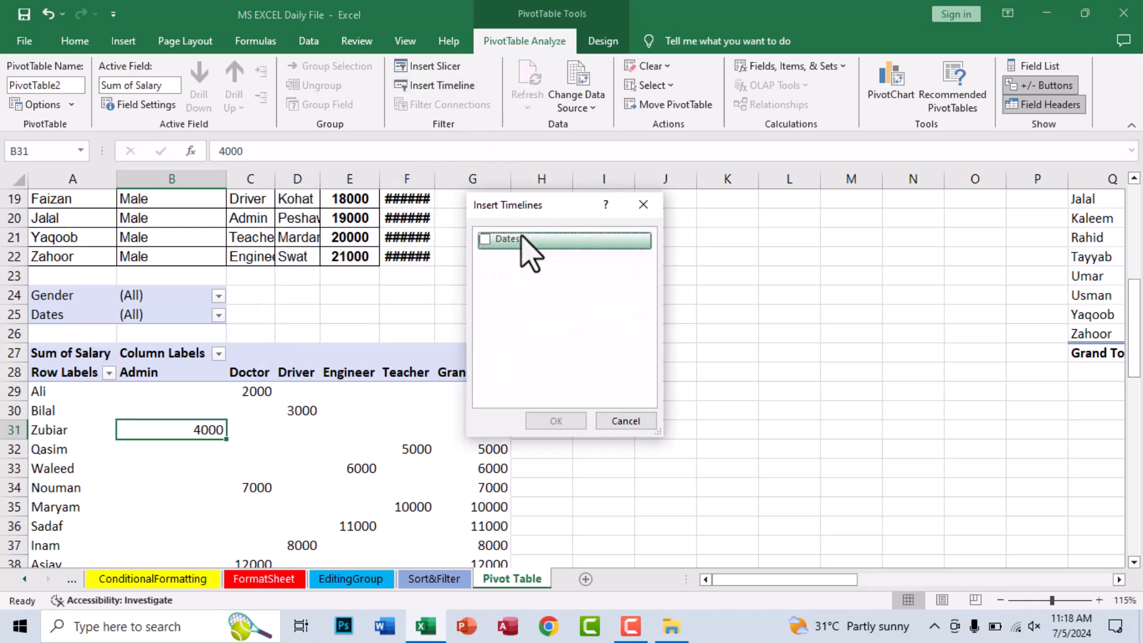
left_click(483, 239)
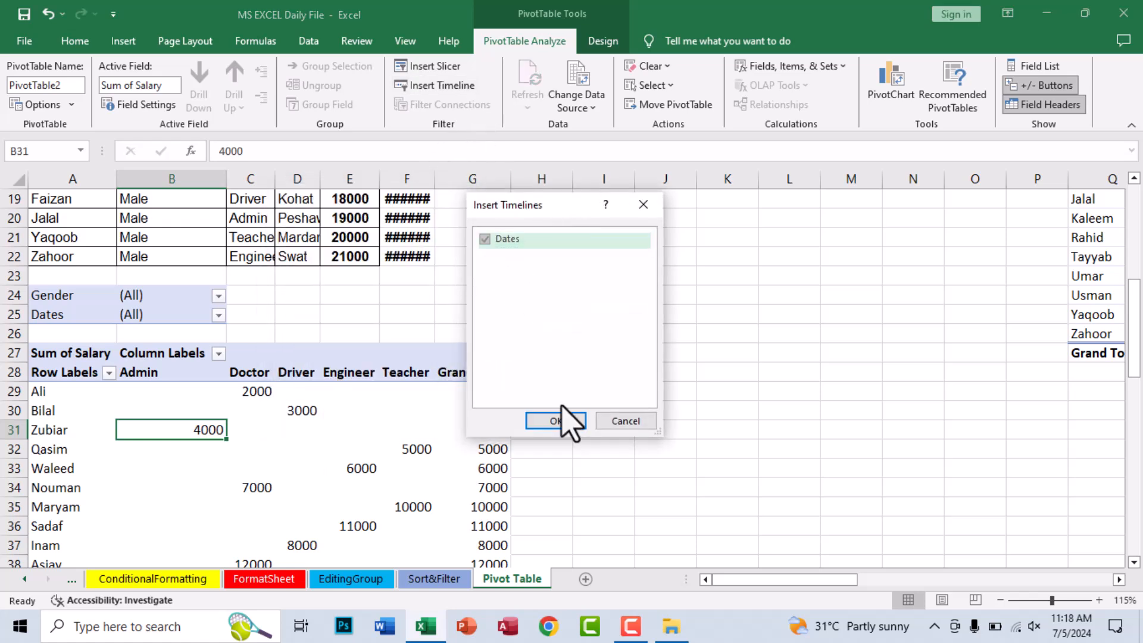
left_click(559, 419)
- Move the Dates timeline just to the right of the new PivotTable and apply the yellow timeline style
left_click_drag(477, 335, 604, 351)
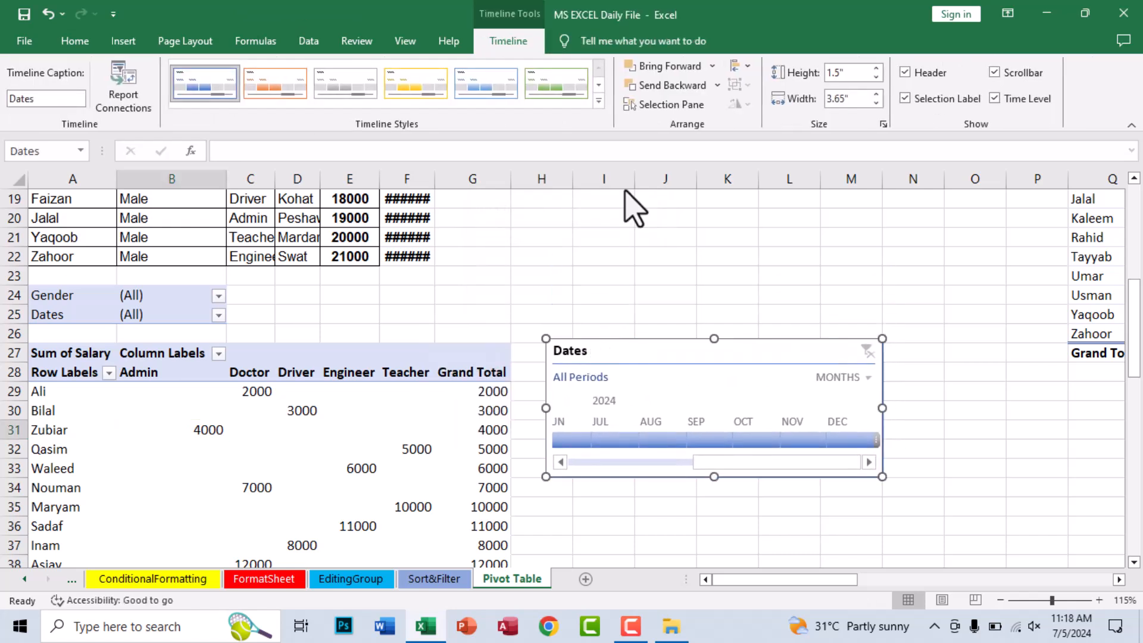
left_click(415, 89)
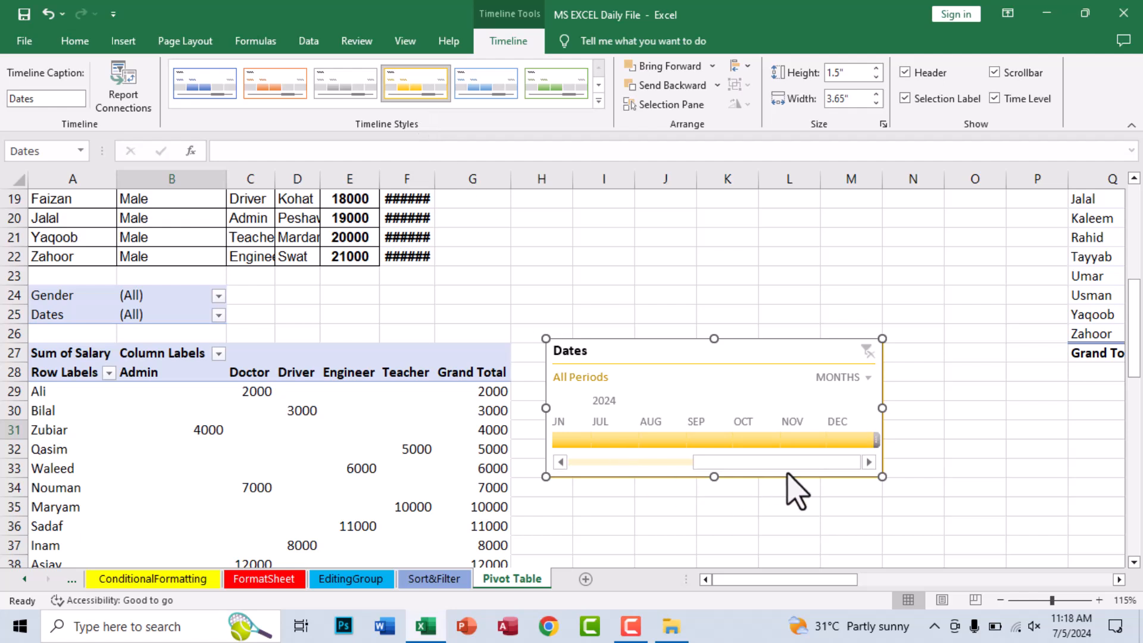
- Enlarge the Dates timeline to about 1.8" high by 5.37" wide and set its time level to days
left_click_drag(882, 476, 1041, 505)
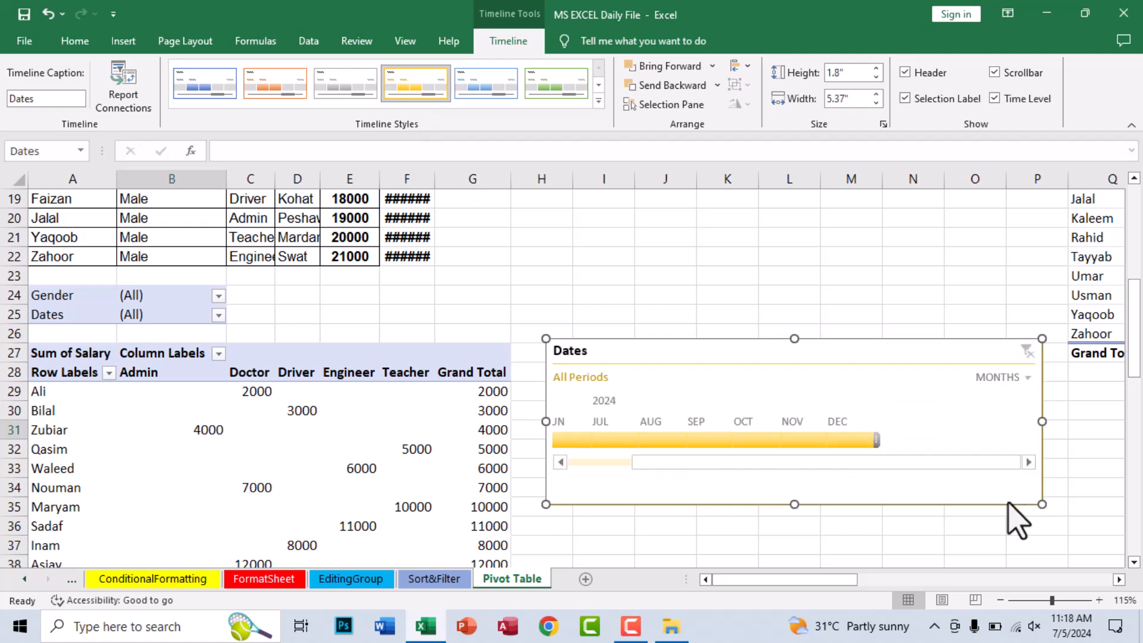
scroll(654, 466, "up", 3)
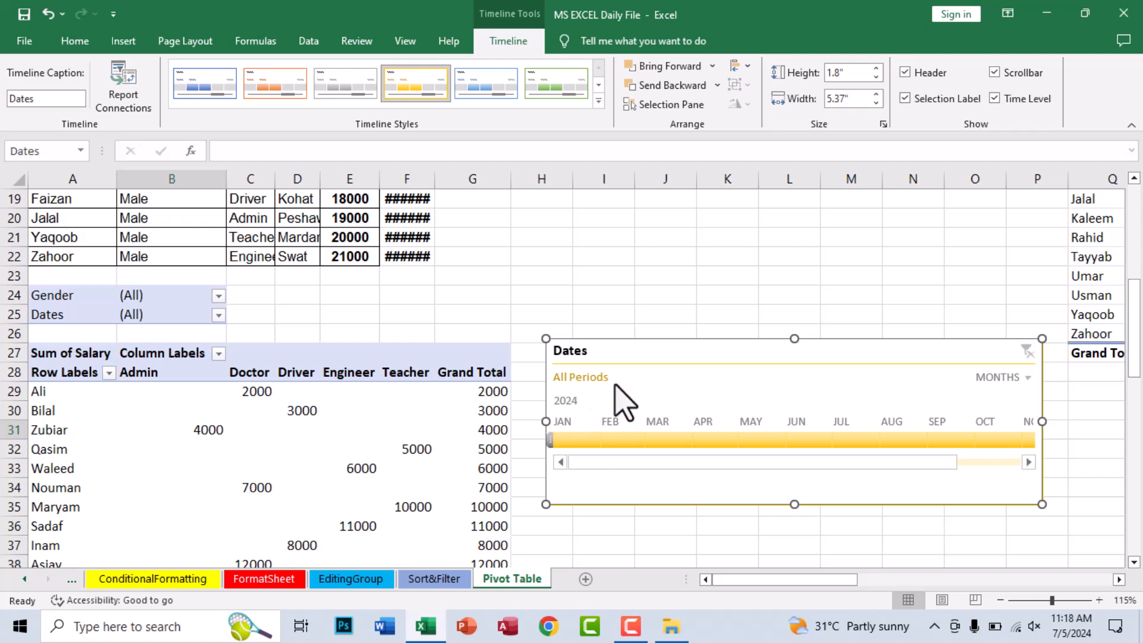
left_click(1003, 378)
left_click(1012, 421)
left_click(1005, 377)
left_click(1006, 378)
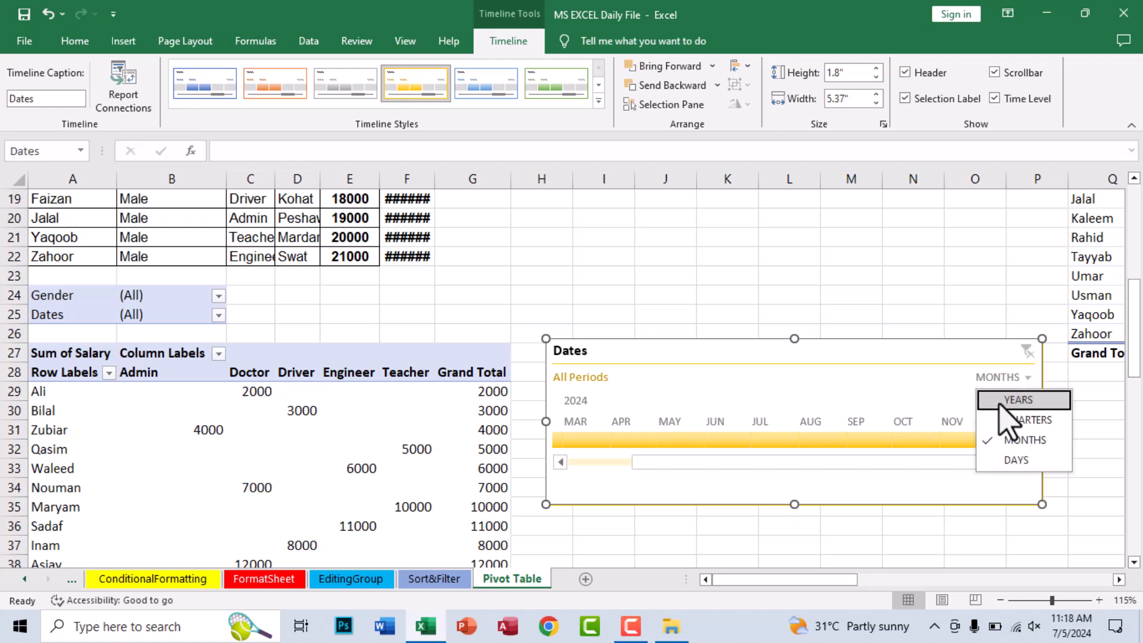
left_click(1010, 466)
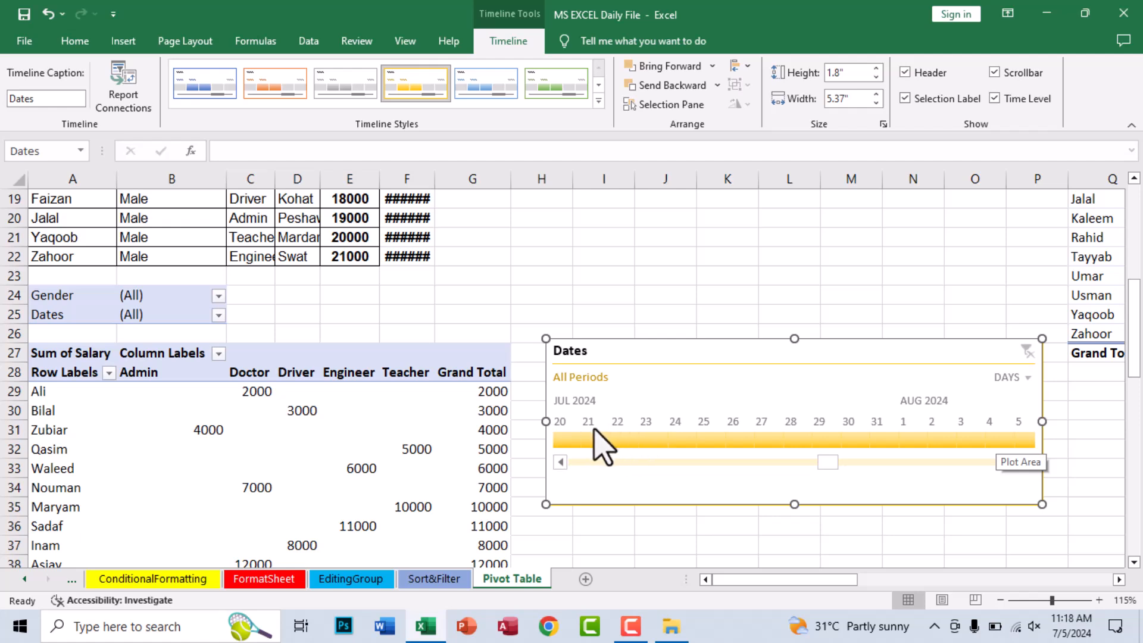
- Filter the PivotTable with the timeline to Jul 5, 2024, and then to Jul 10, 2024
left_click(559, 462)
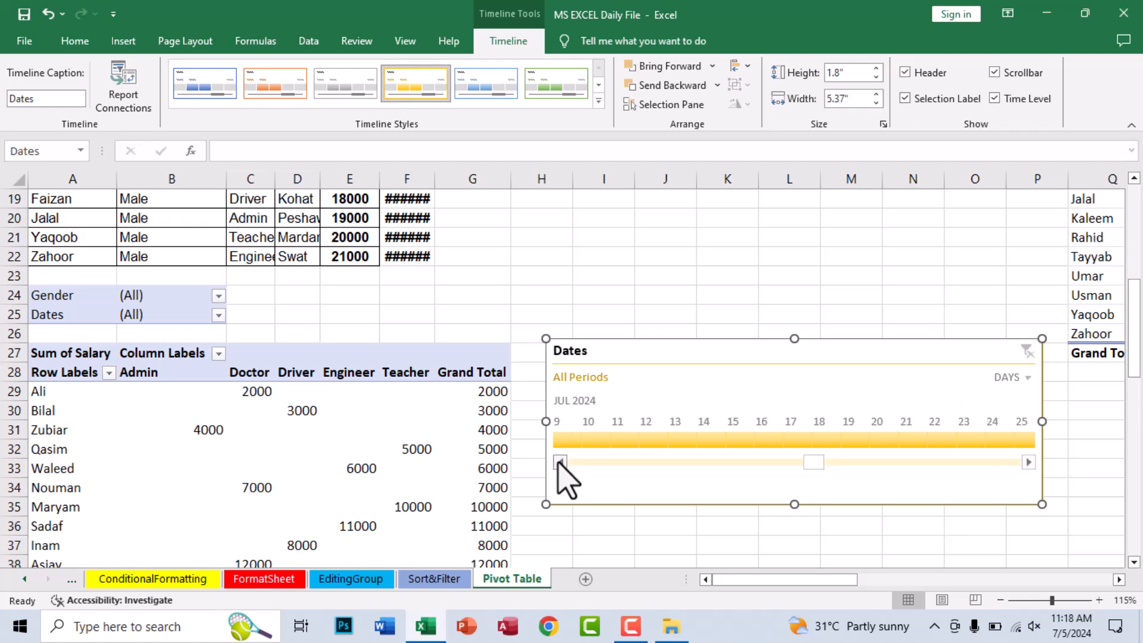
left_click(589, 439)
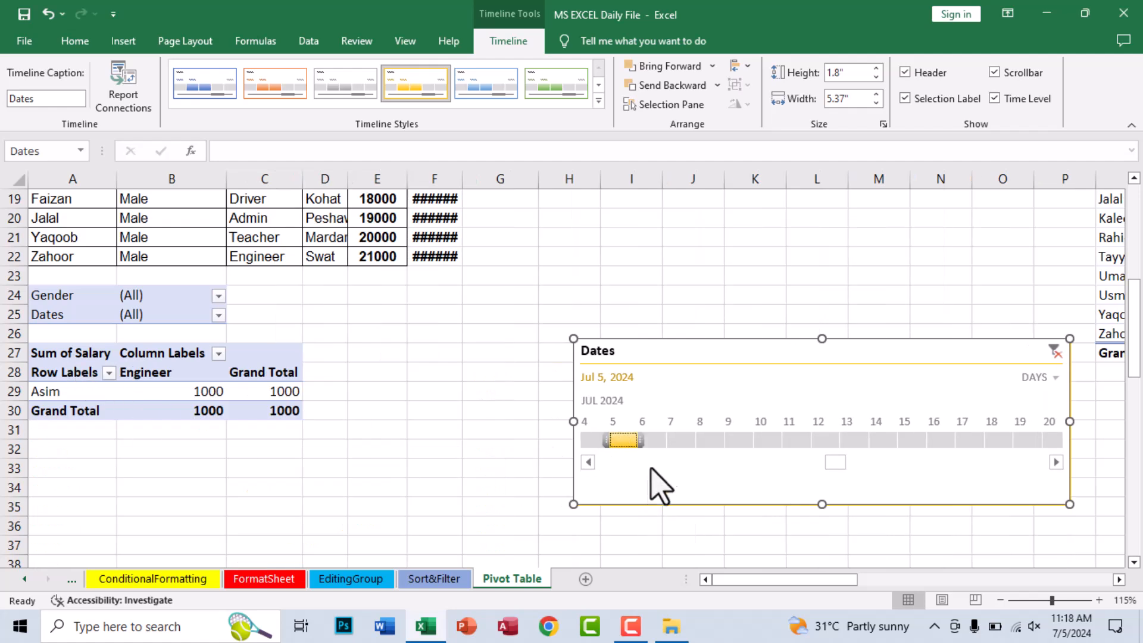
left_click_drag(631, 441, 787, 444)
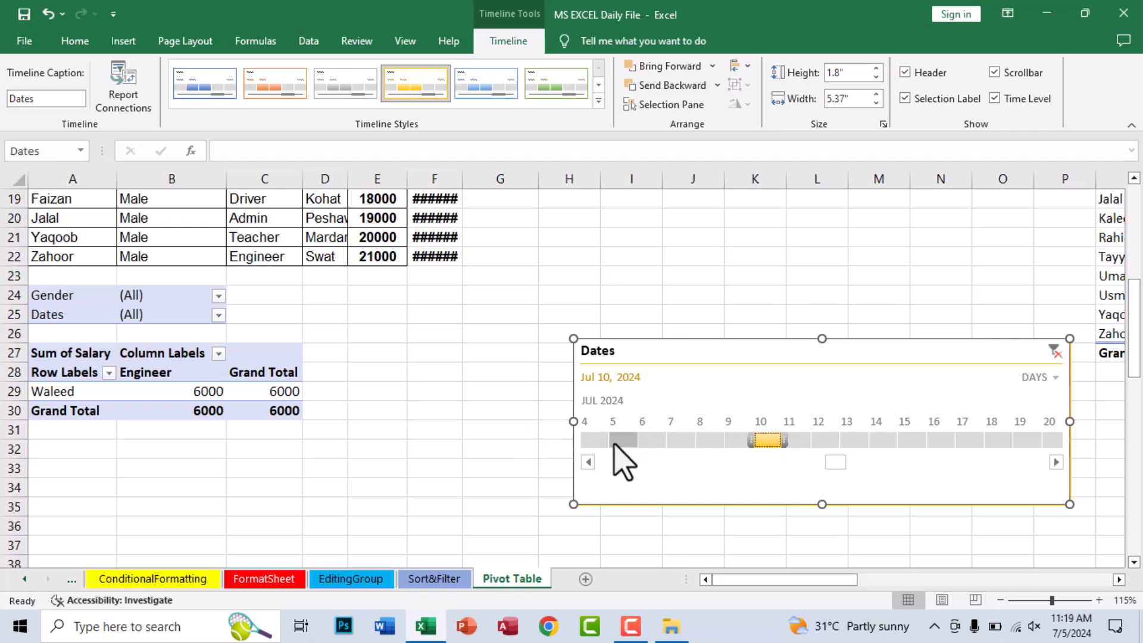
- Set the timeline's time level to months and filter first to Jul 2024, then to Aug 2024
left_click(1038, 377)
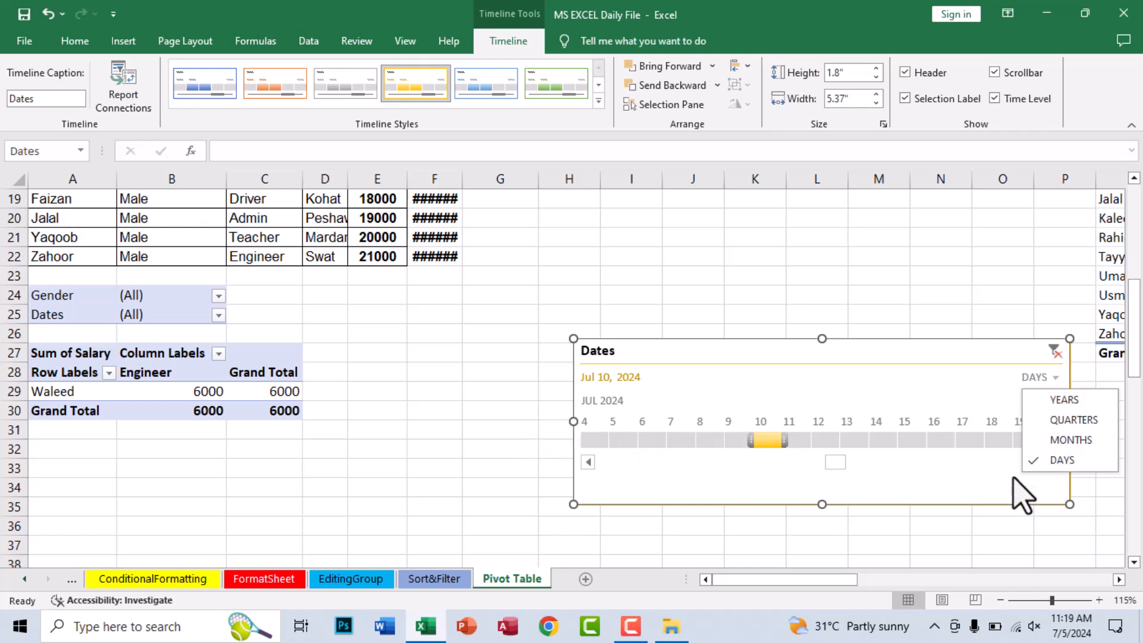
left_click(1055, 441)
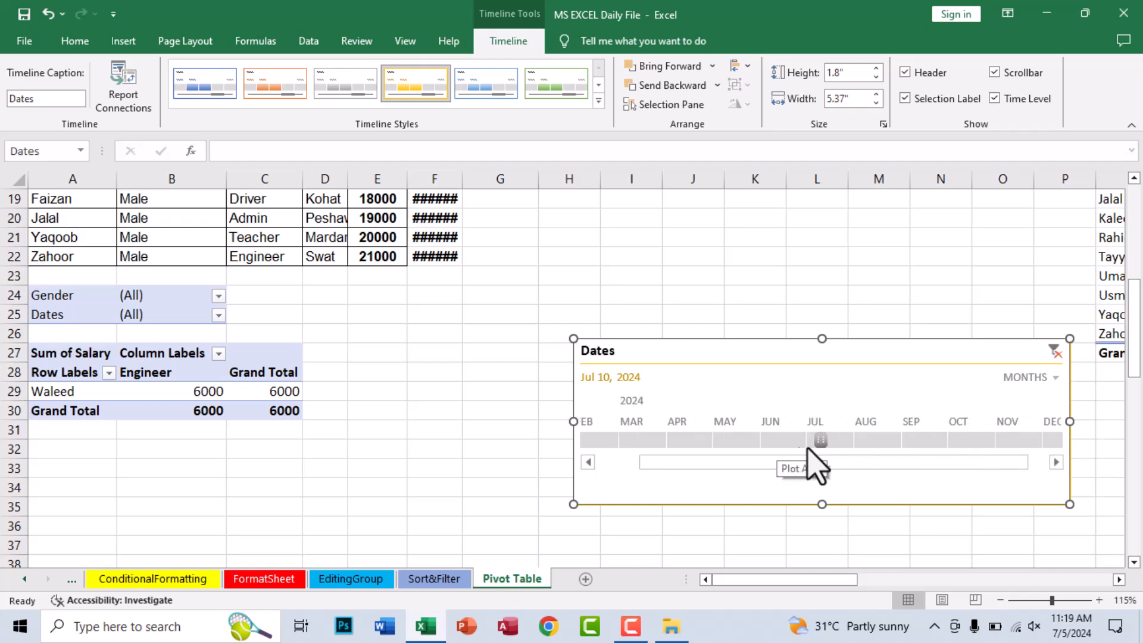
left_click(843, 443)
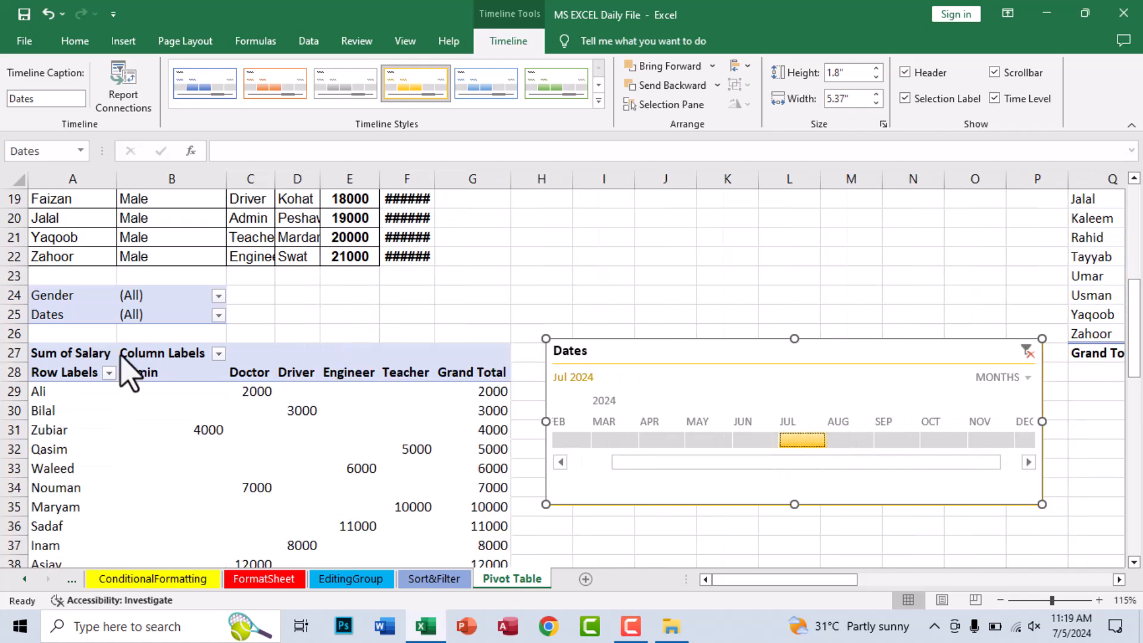
left_click(849, 441)
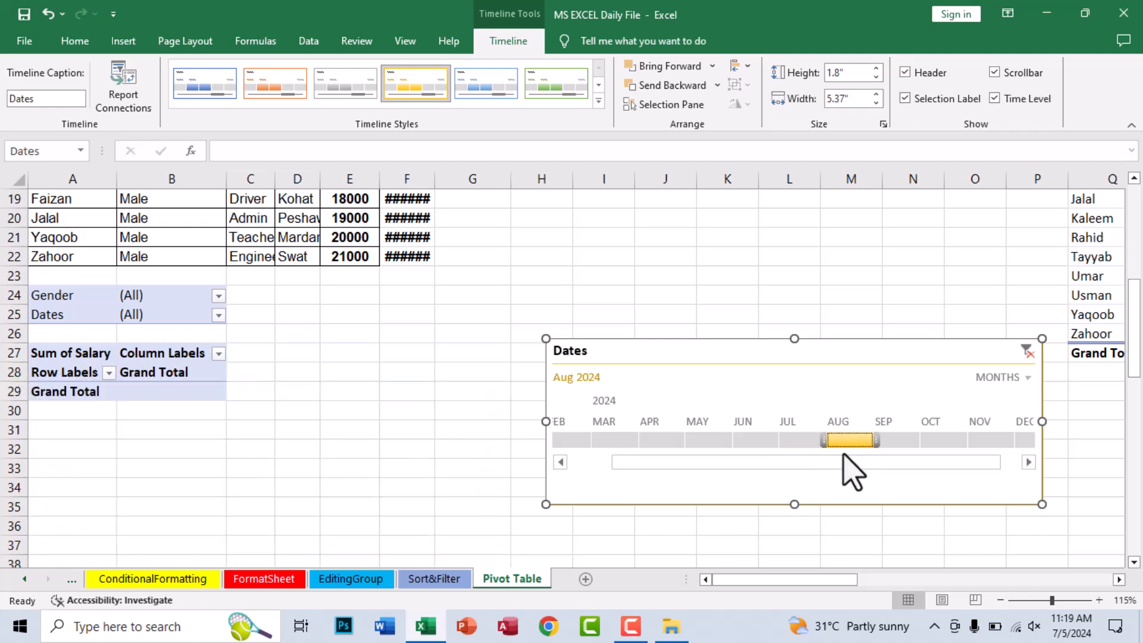
- Move the Dates timeline slightly closer to the PivotTable and clear its filter to show all periods
left_click_drag(637, 346, 608, 337)
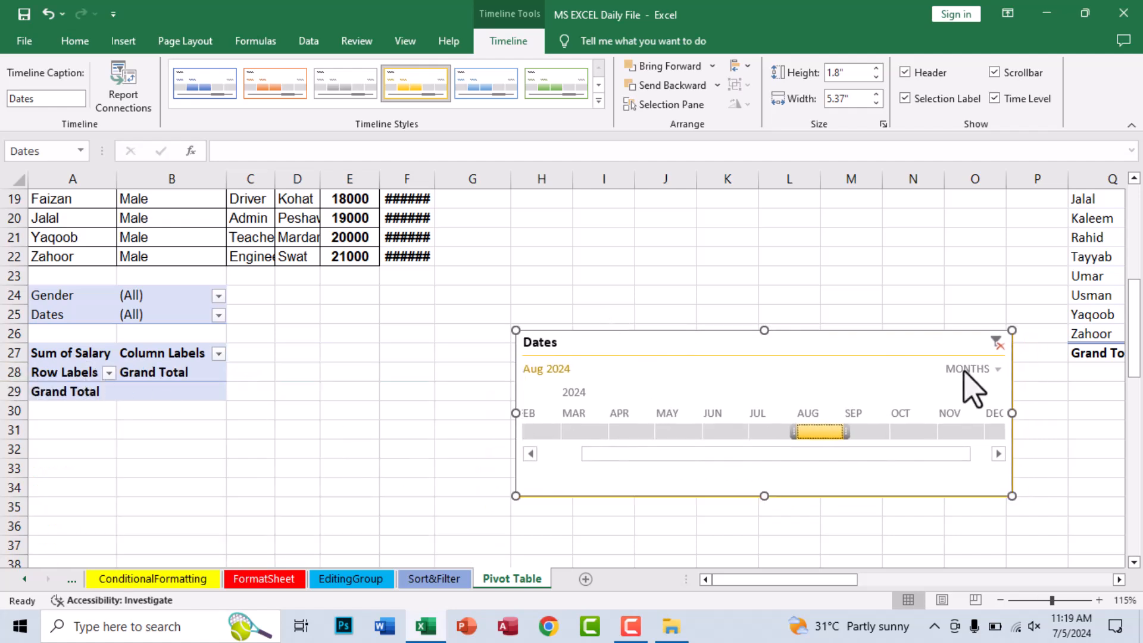
left_click(997, 343)
left_click(200, 432)
left_click(571, 294)
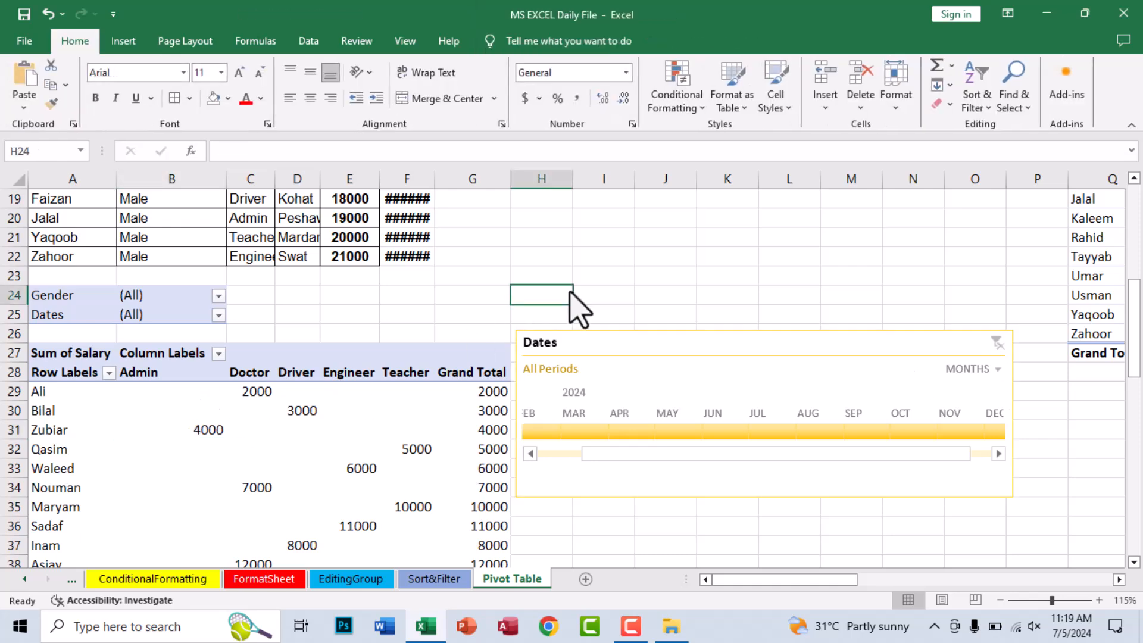
- Review the slicers and the blue-styled PivotTable beside its chart, and look over the PivotTable's analysis commands
scroll(574, 293, "up", 3)
scroll(586, 307, "up", 3)
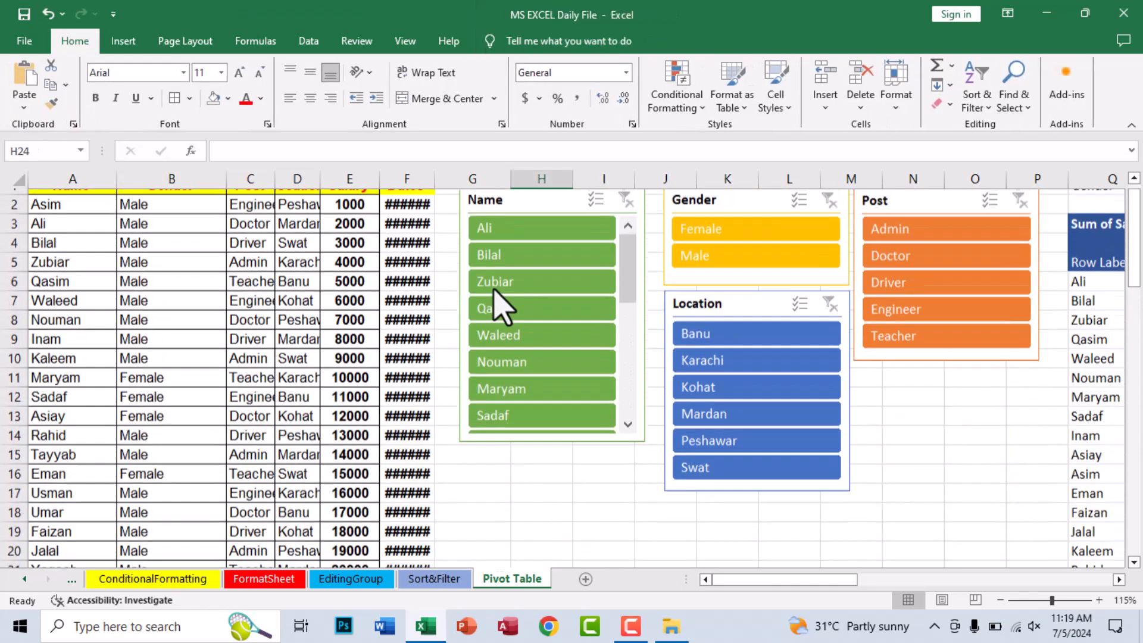
scroll(447, 377, "down", 1)
left_click(1089, 353)
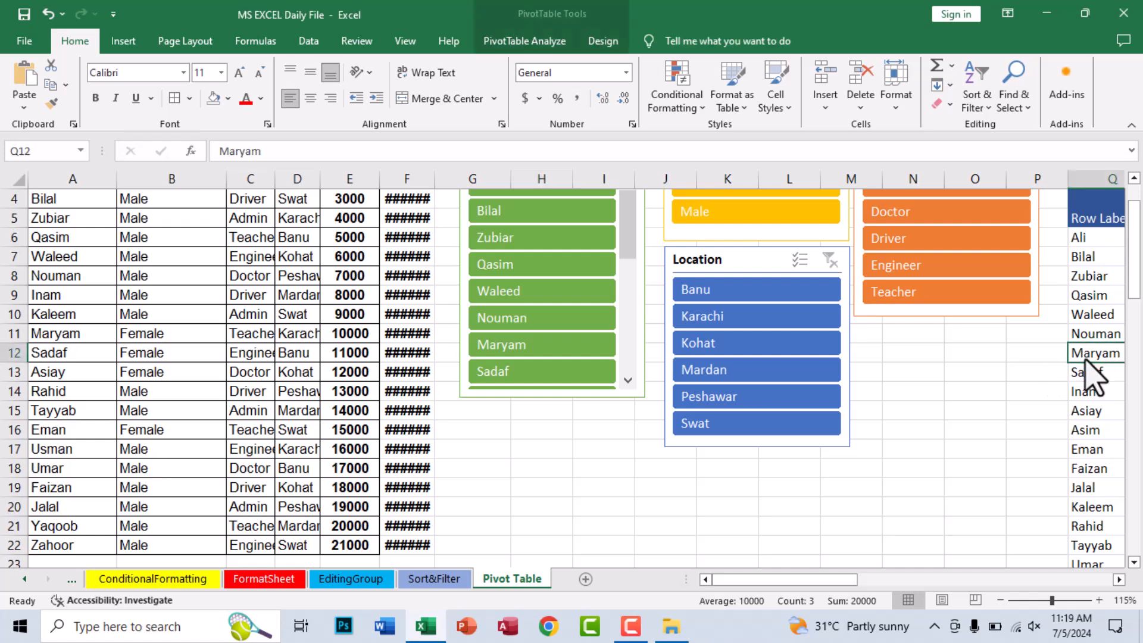
left_click_drag(845, 579, 952, 584)
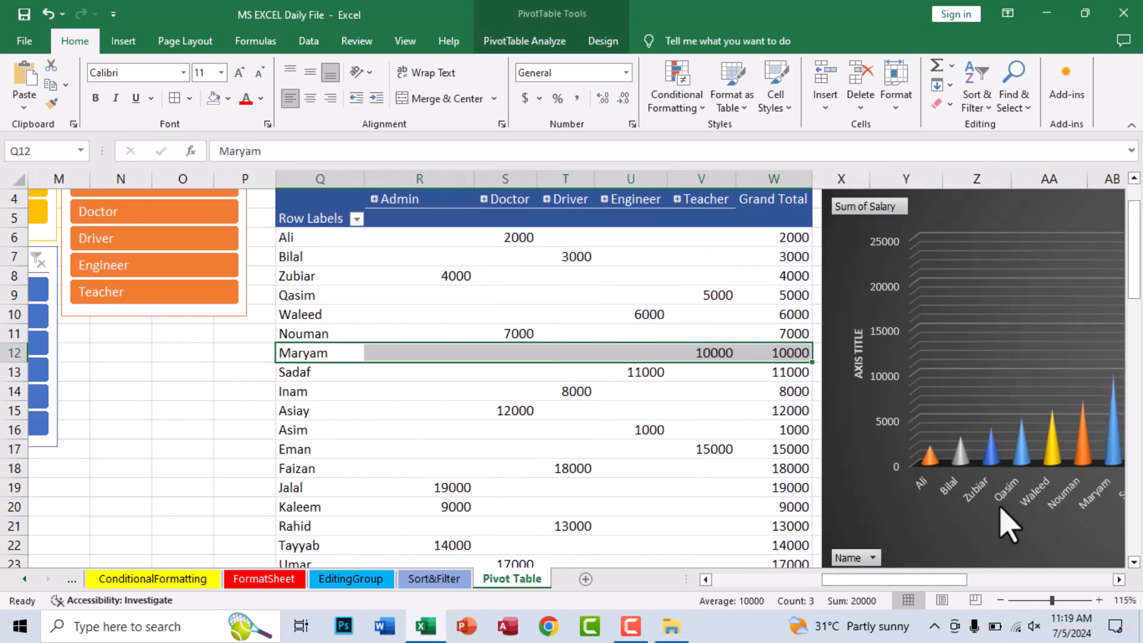
left_click(691, 410)
left_click(445, 351)
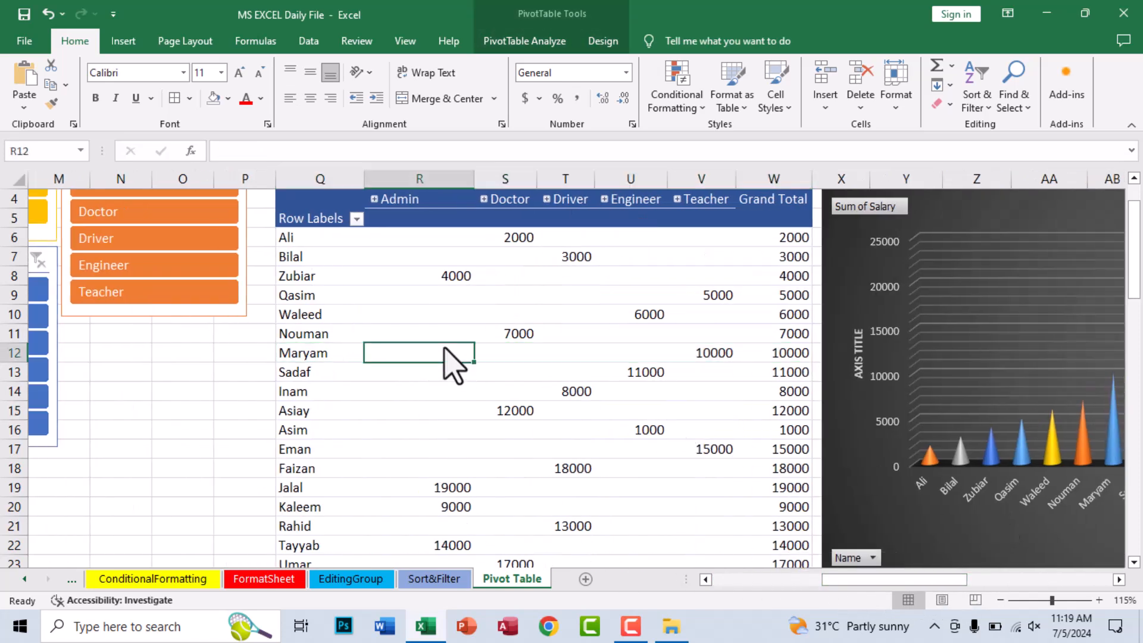
left_click(495, 39)
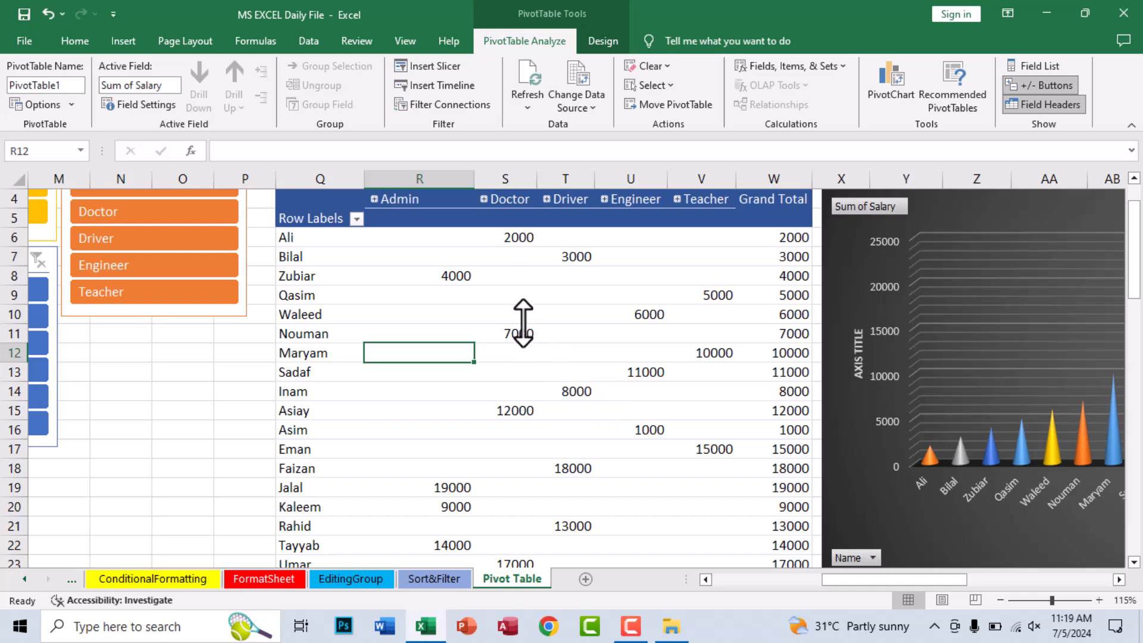
- Try the Column Headers, Banded Rows and Banded Columns style options on the blue-styled PivotTable, leaving Banded Columns on
left_click(603, 40)
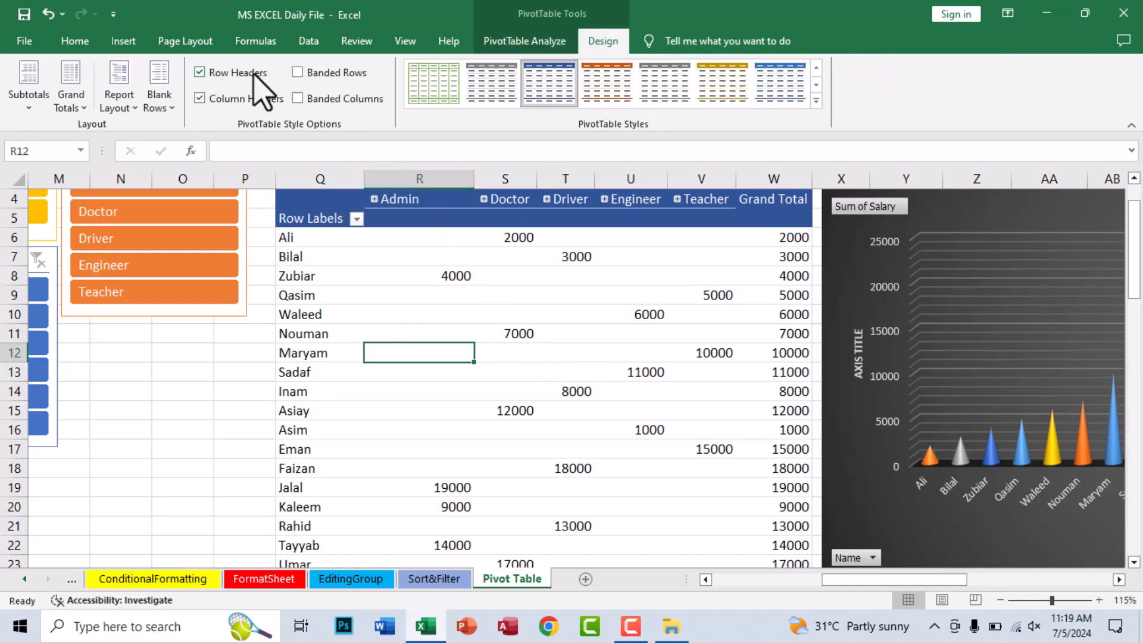
left_click(232, 103)
left_click(240, 104)
left_click(307, 73)
left_click(307, 73)
left_click(311, 99)
left_click(311, 98)
left_click(319, 126)
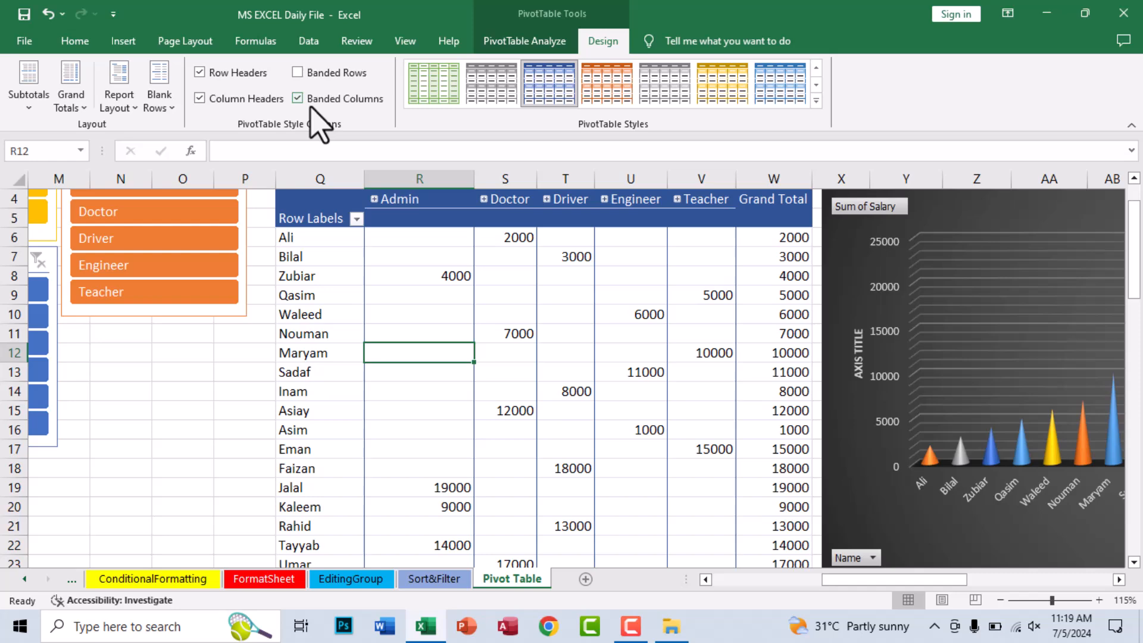
- Look through the PivotTable style gallery and turn off Banded Columns for the blue-styled PivotTable
left_click(816, 101)
left_click(381, 309)
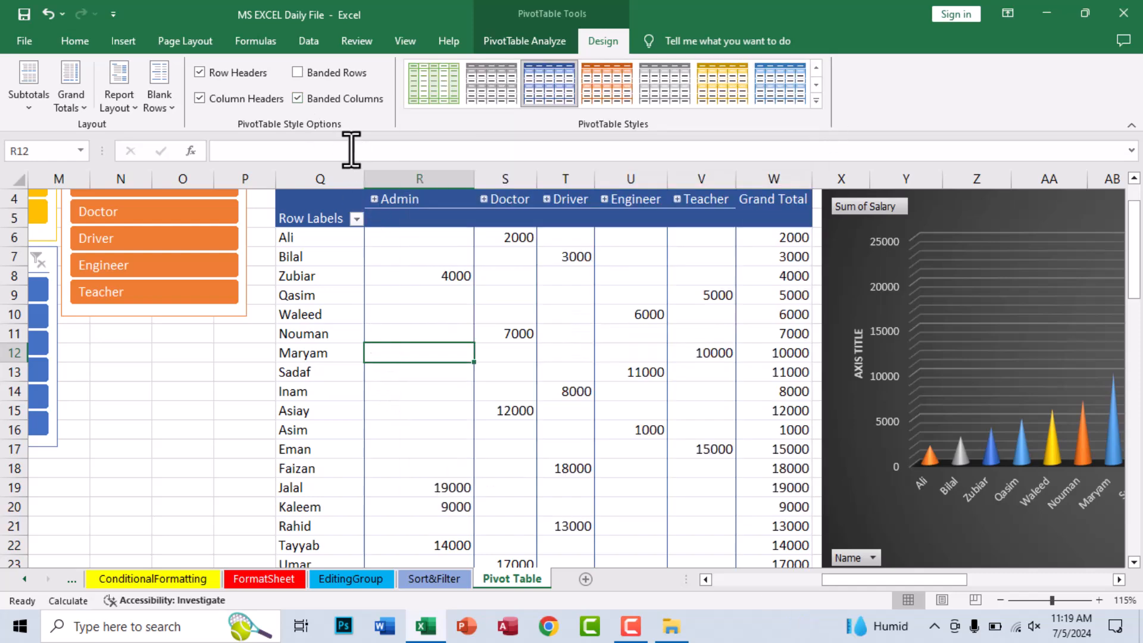
left_click(345, 101)
left_click(334, 100)
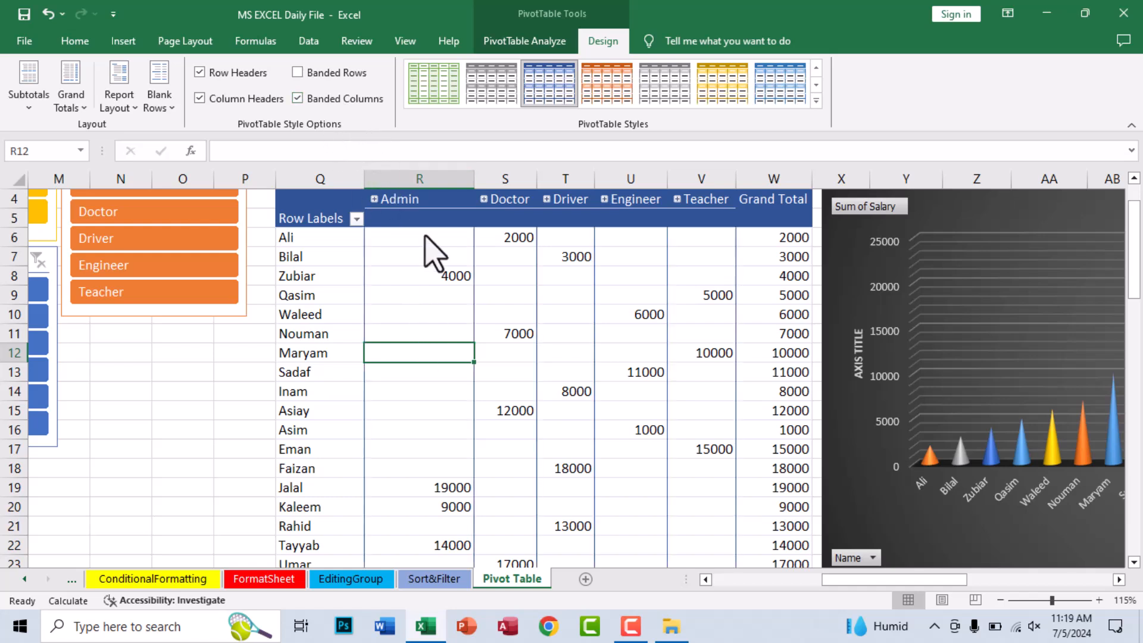
left_click(325, 73)
left_click(331, 100)
left_click(484, 298)
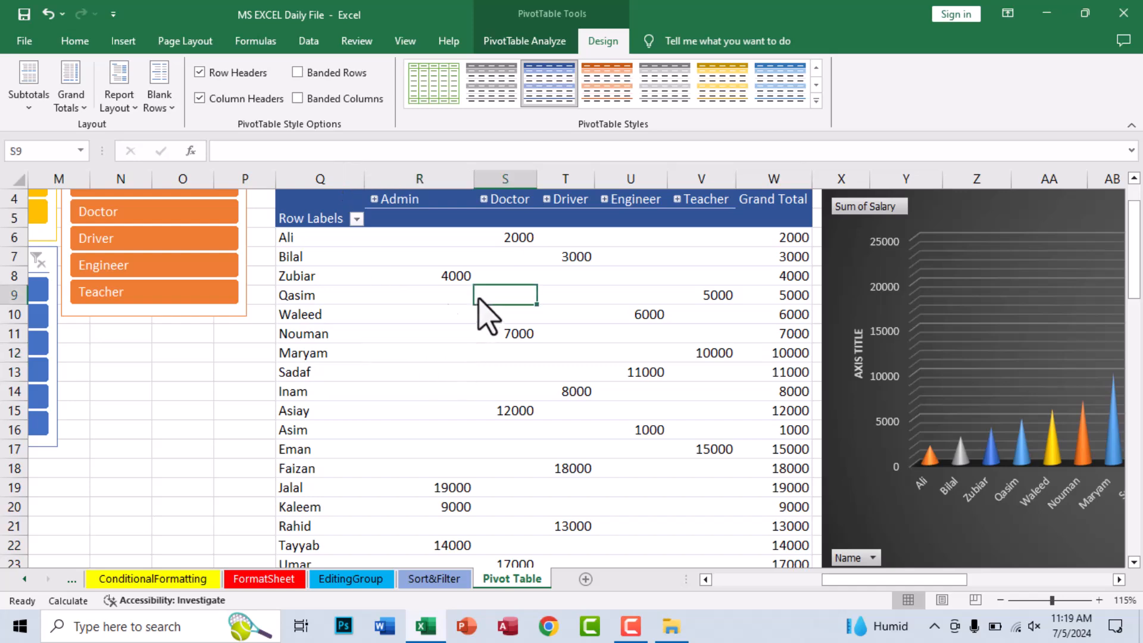
- Return to the employee source table and look over the commands for inserting a PivotTable
left_click_drag(840, 579, 696, 579)
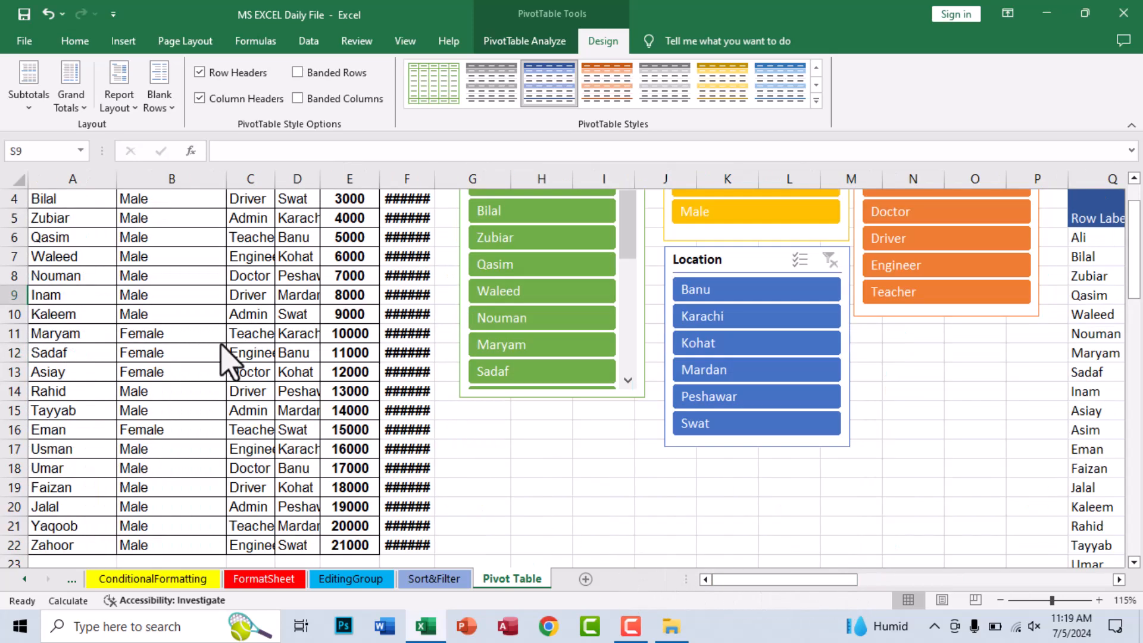
scroll(294, 269, "up", 1)
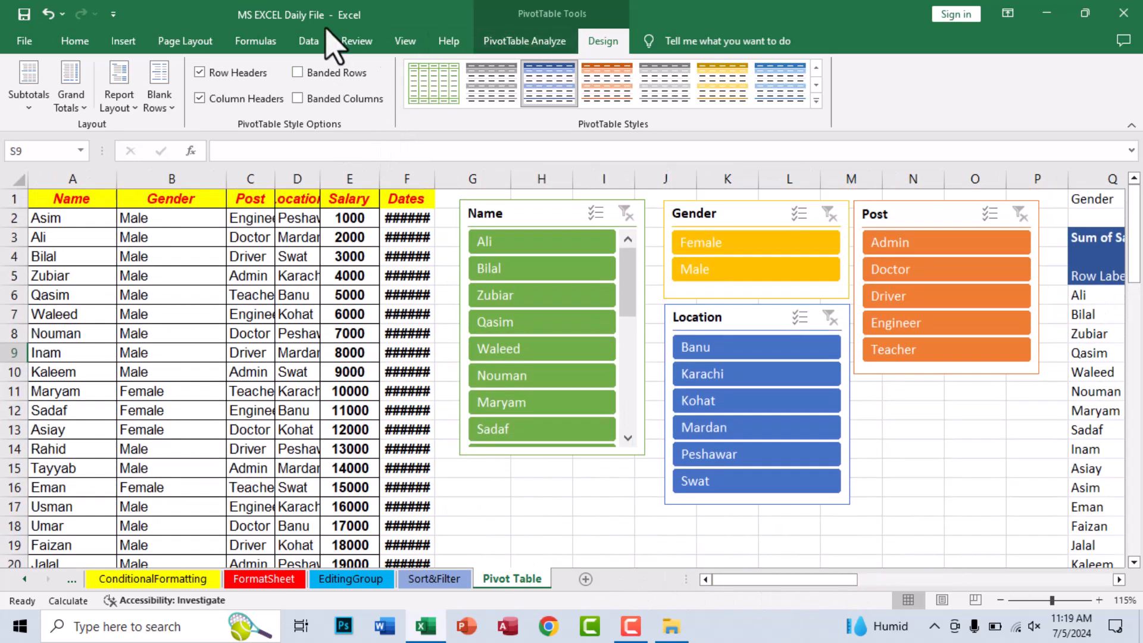
left_click(123, 40)
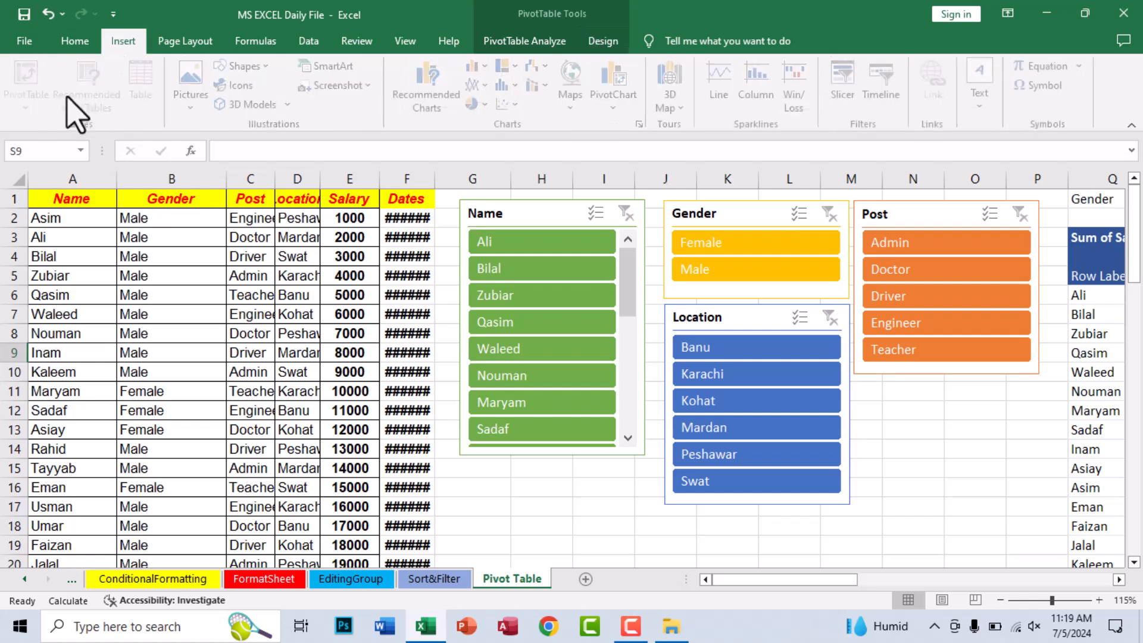
left_click(210, 317)
left_click(30, 106)
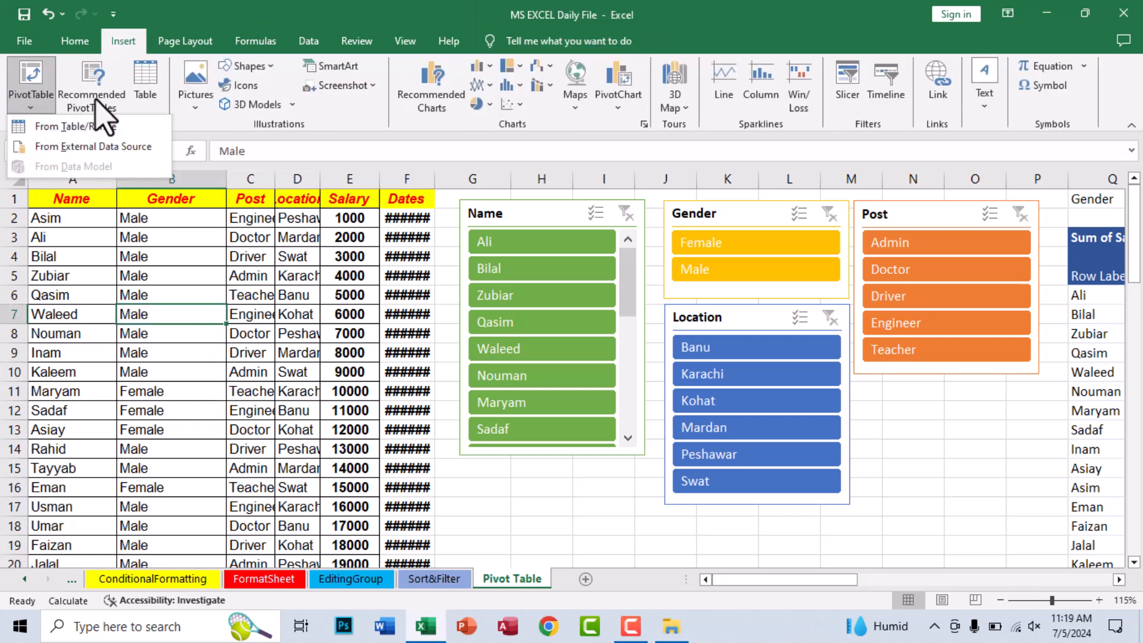
left_click(221, 257)
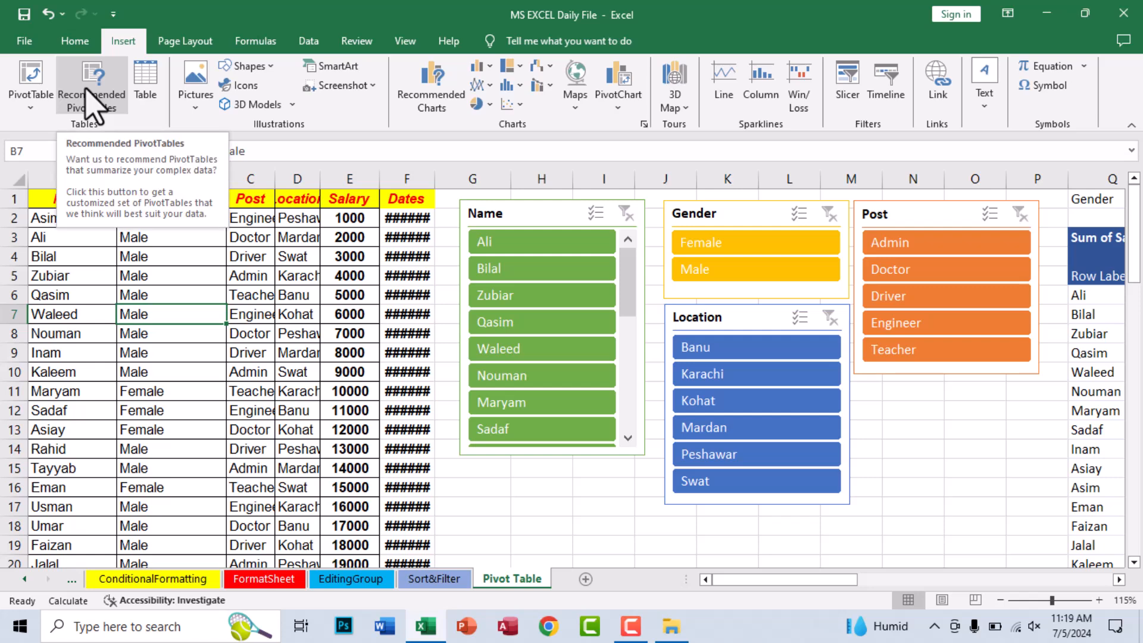
left_click(70, 259)
left_click_drag(63, 200, 206, 263)
left_click(161, 218)
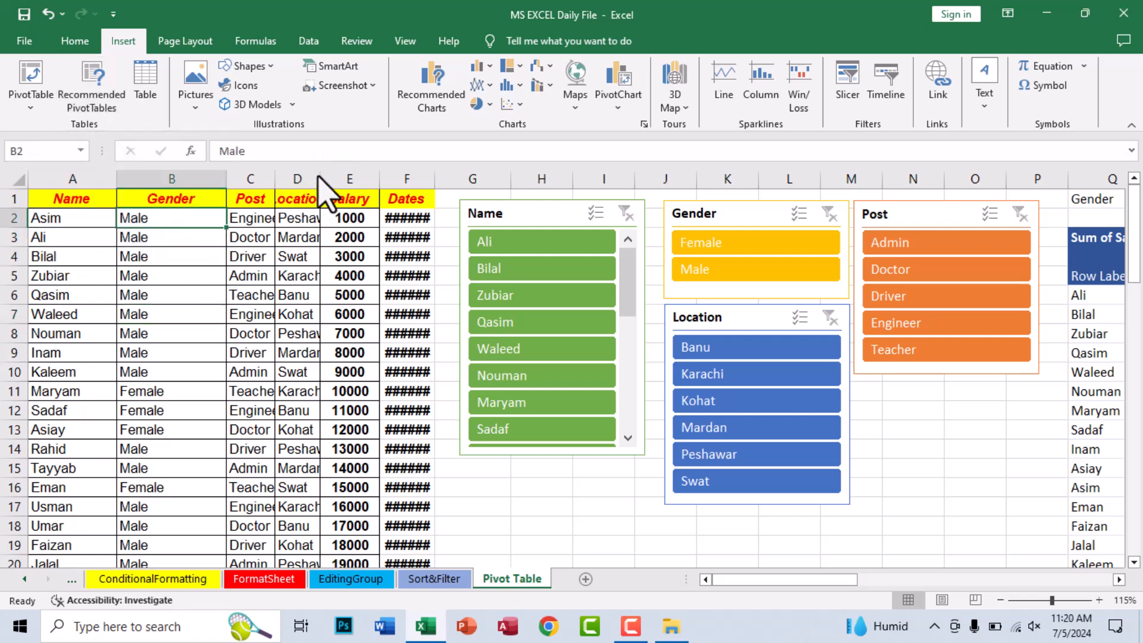
- AutoFit the Location, Post and Dates columns of the employee table to their contents
double_click(320, 178)
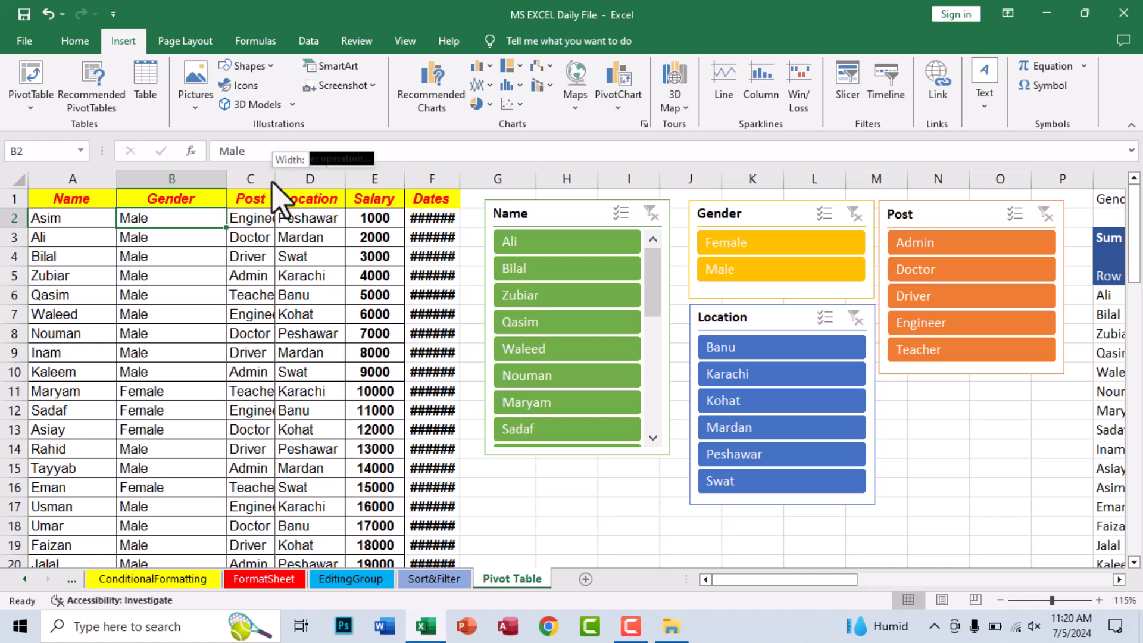
double_click(274, 178)
double_click(474, 178)
- Insert the recommended PivotTable "Sum of Salary by Location (+) and Gender" from employee table A1:E22 and close its field list
left_click_drag(69, 199, 379, 547)
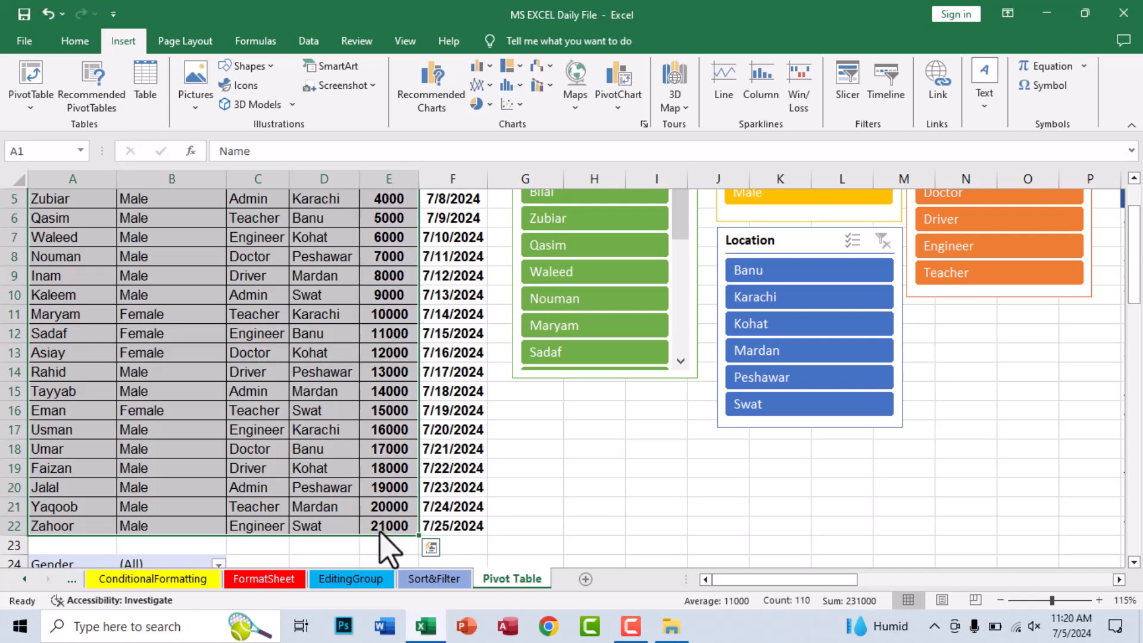
left_click(93, 89)
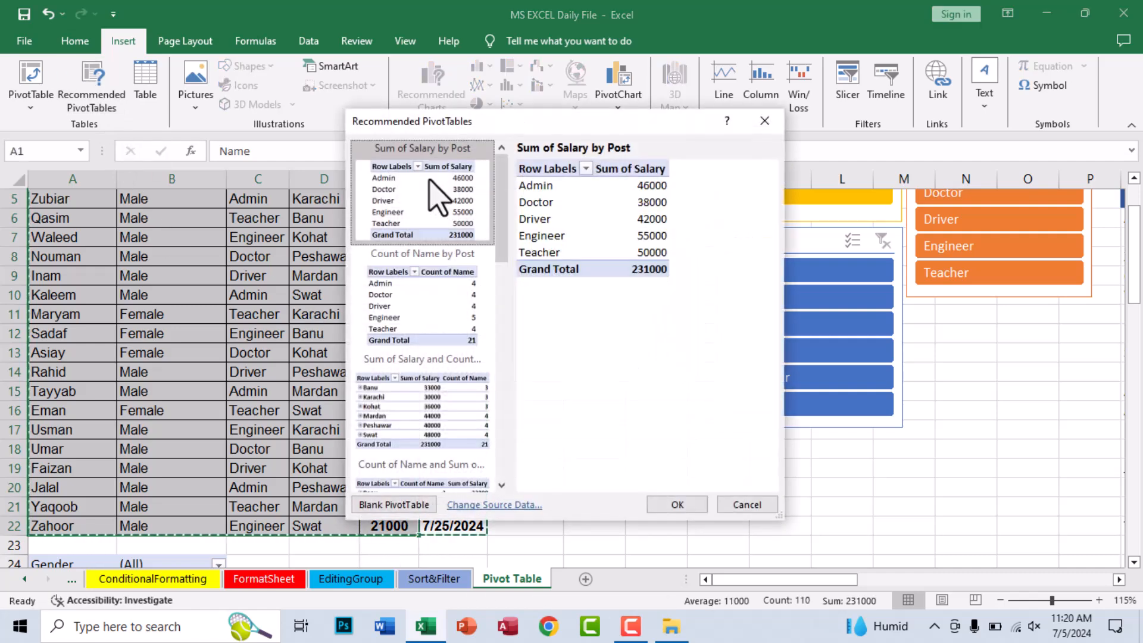
left_click_drag(491, 128, 669, 169)
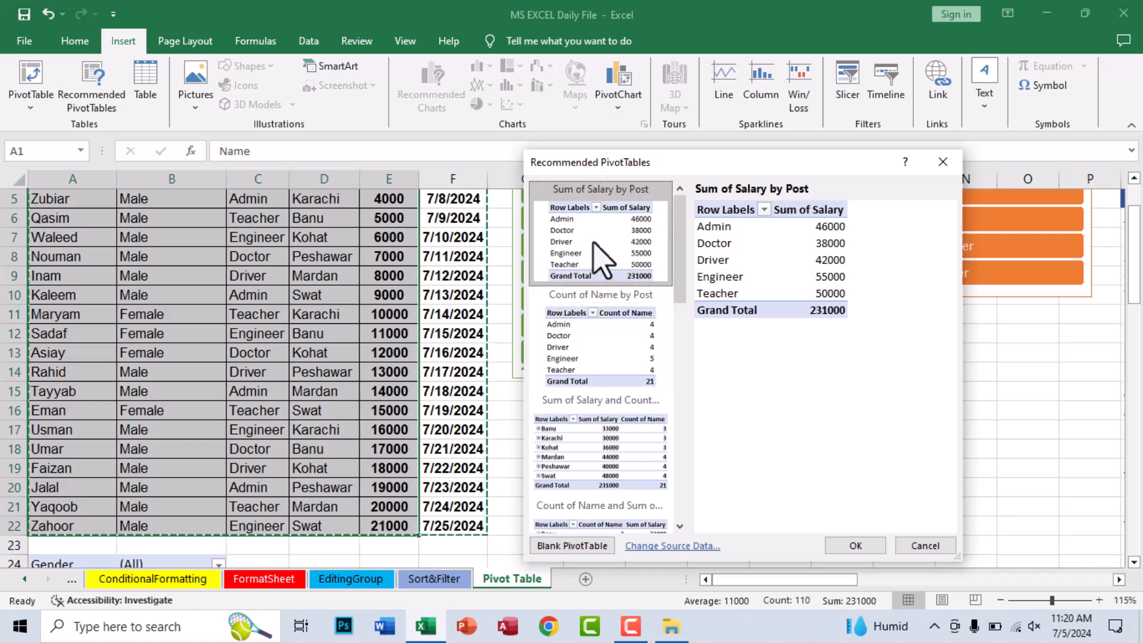
left_click(595, 342)
left_click(593, 458)
scroll(589, 459, "down", 3)
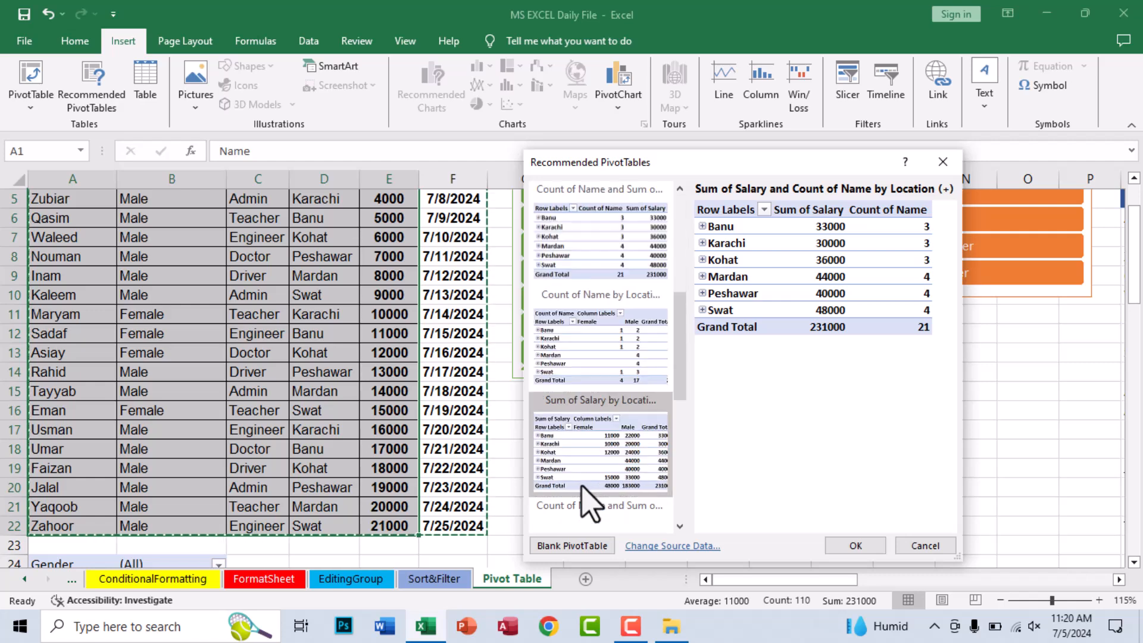
left_click(586, 471)
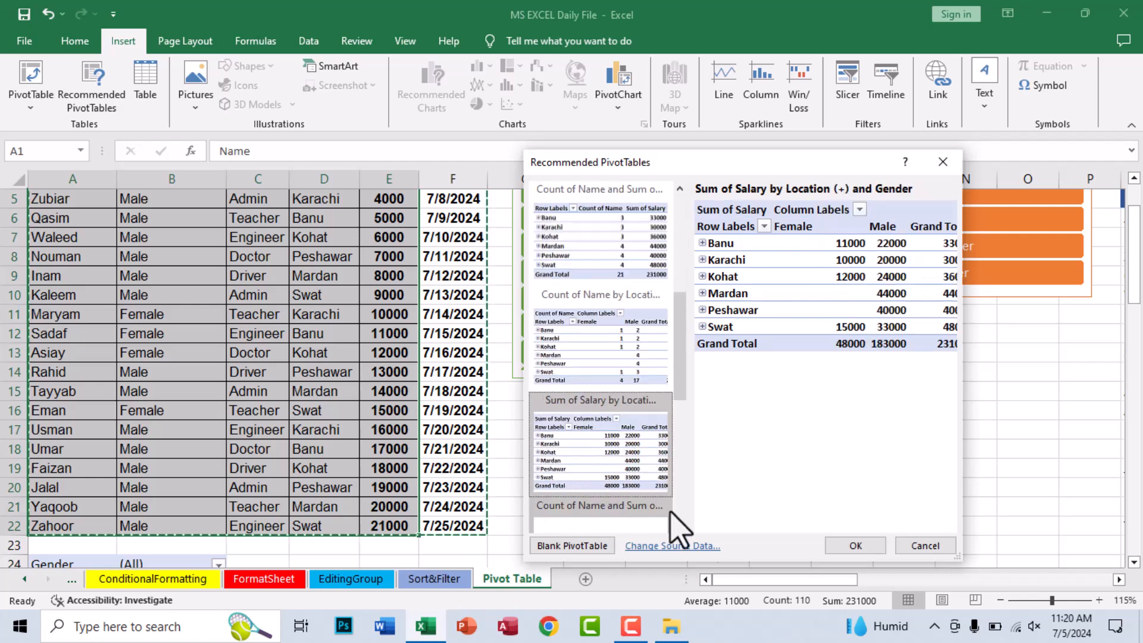
left_click(855, 546)
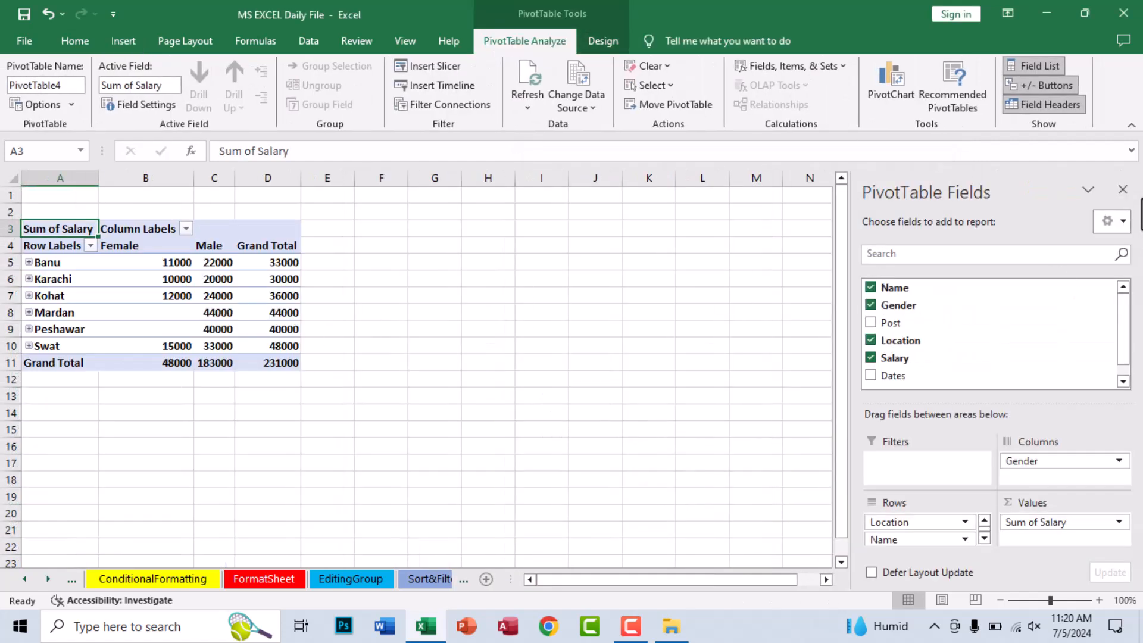
left_click(1123, 189)
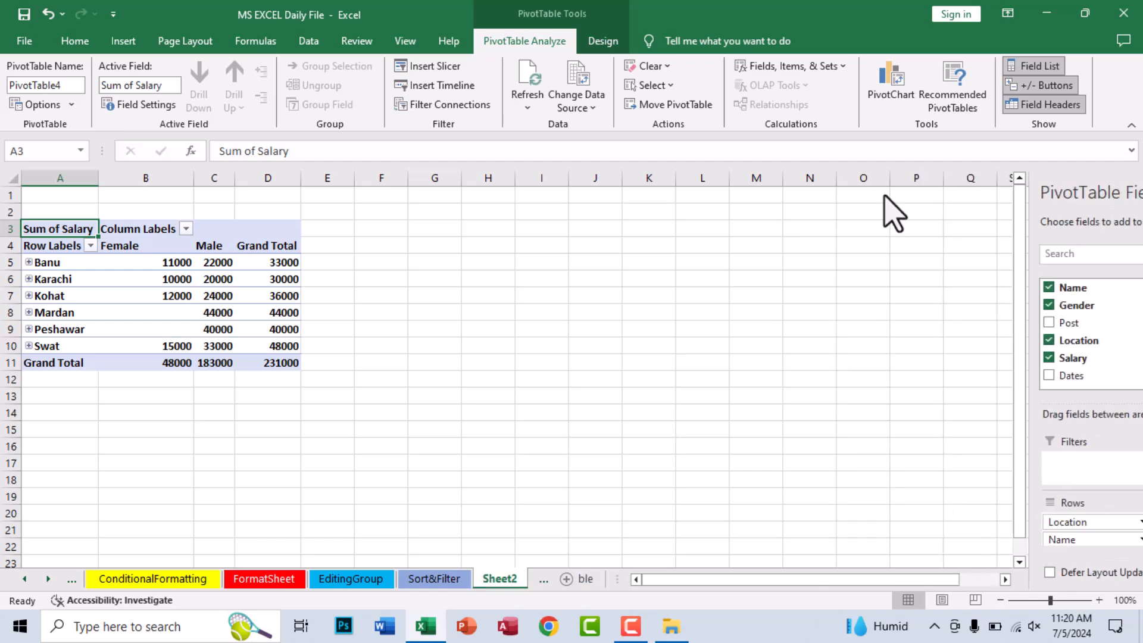
- Expand and collapse the Banu and Karachi rows of the new PivotTable
left_click(28, 261)
left_click(29, 261)
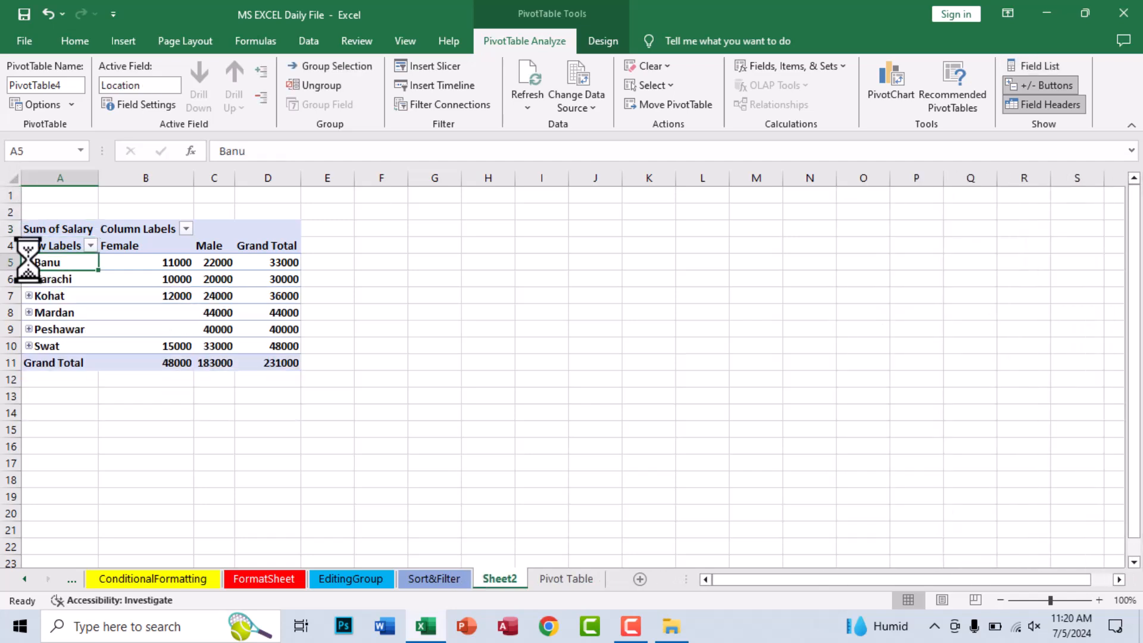
left_click(29, 278)
left_click(29, 278)
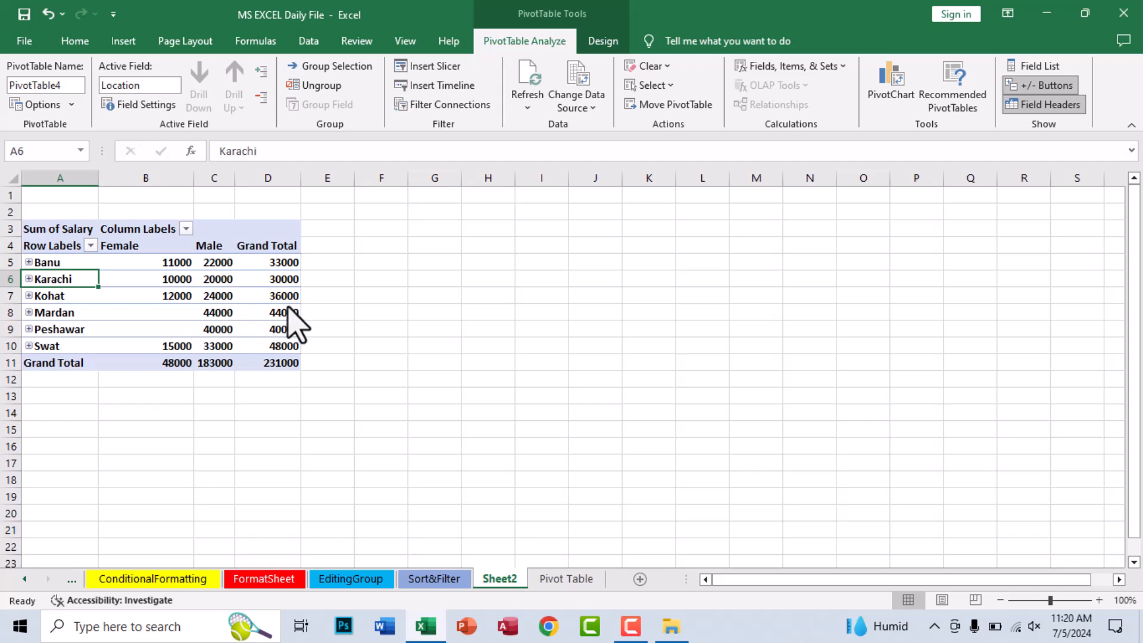
- Expand and collapse the entire Location field of the PivotTable from the Banu row
left_click(269, 295)
left_click(140, 278)
left_click(48, 250)
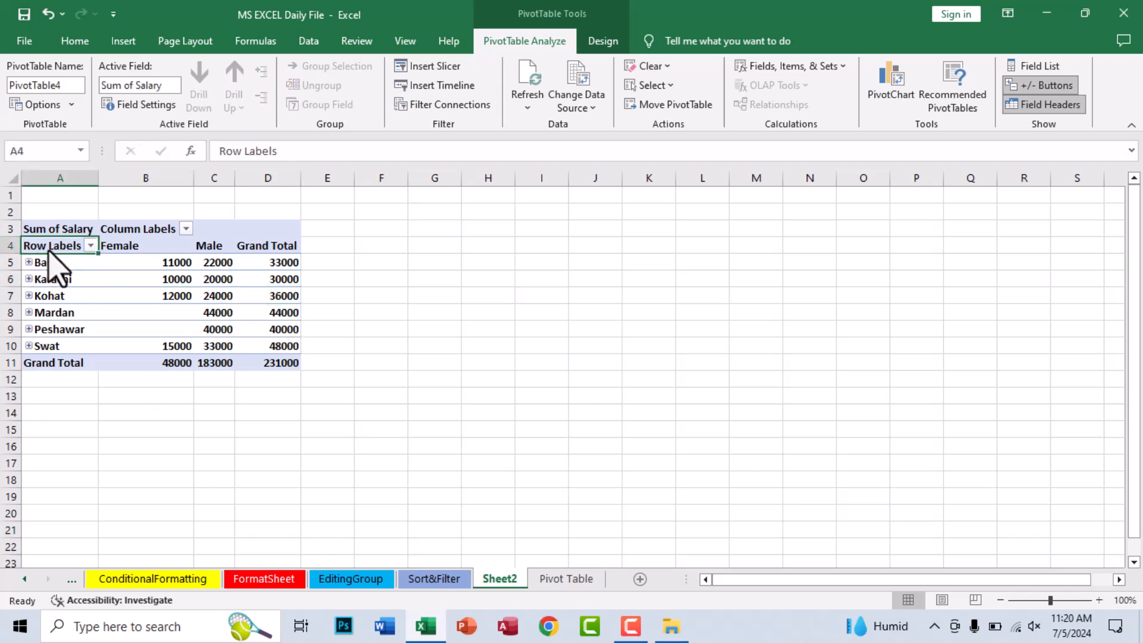
left_click(57, 267)
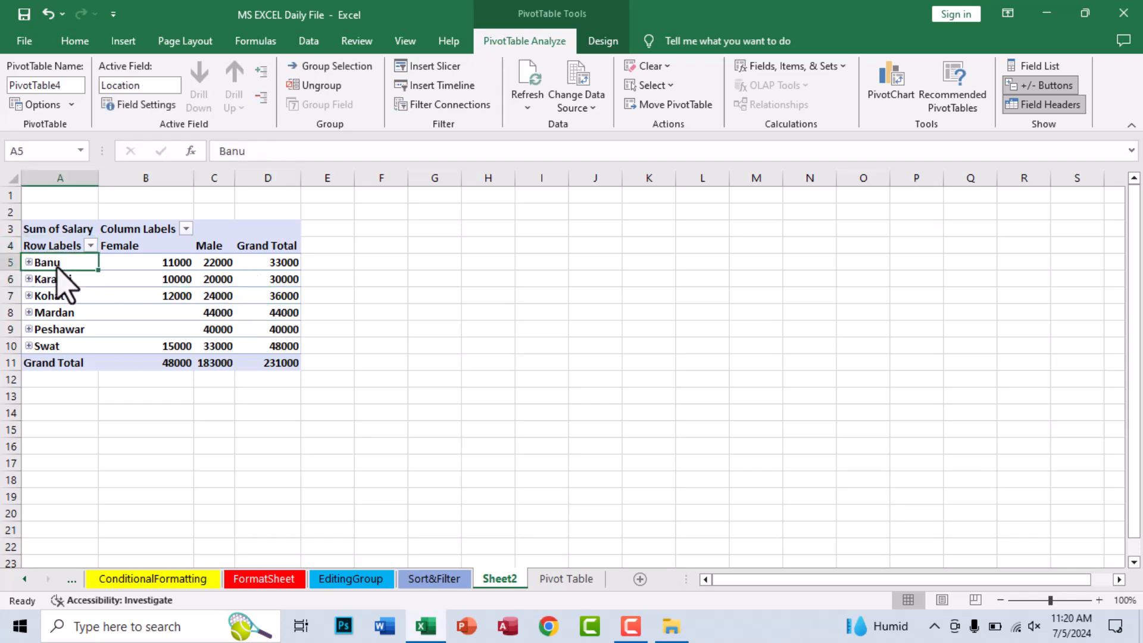
left_click(262, 78)
left_click(262, 97)
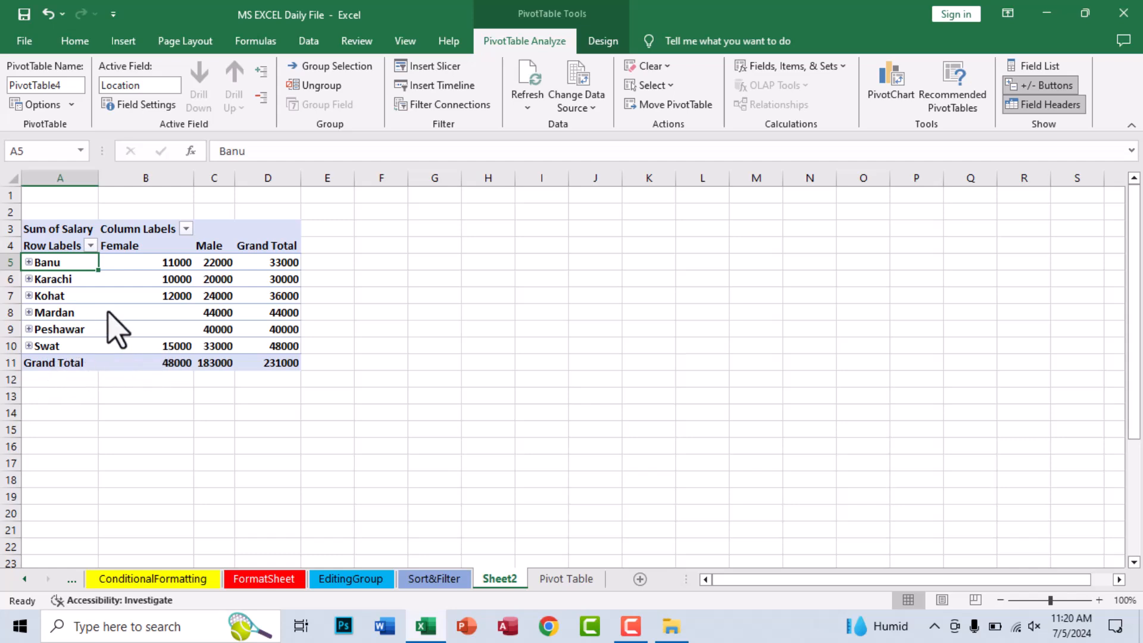
- Look at the Filter Connections, Insert Timelines and Insert Slicers options for the PivotTable without adding any filter
left_click(443, 105)
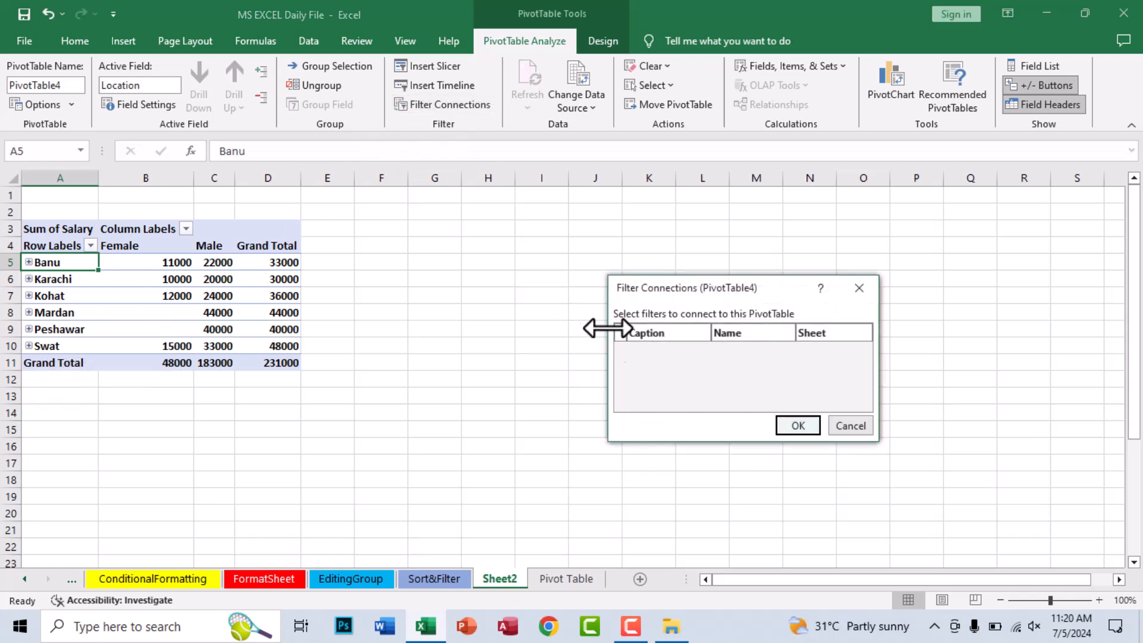
left_click(798, 423)
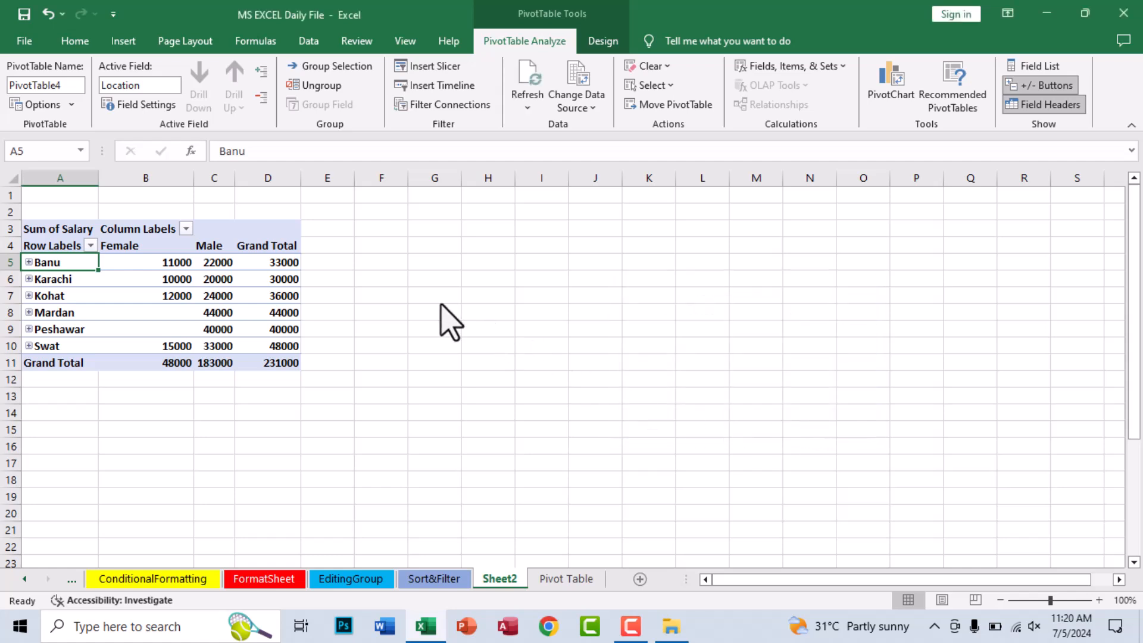
left_click(443, 87)
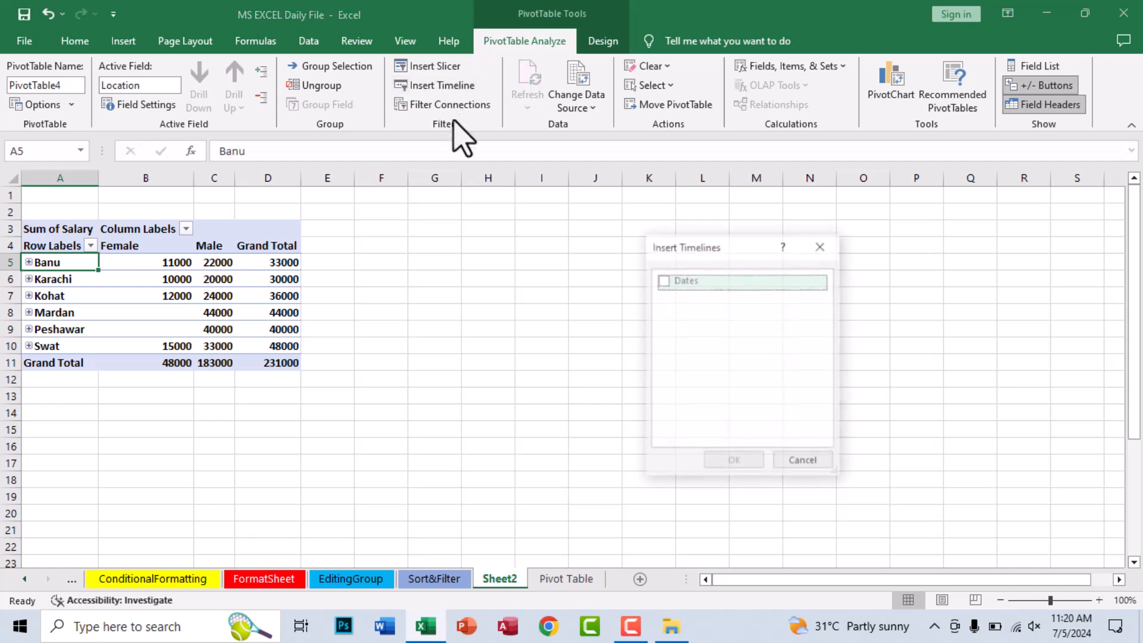
left_click(824, 249)
left_click(418, 66)
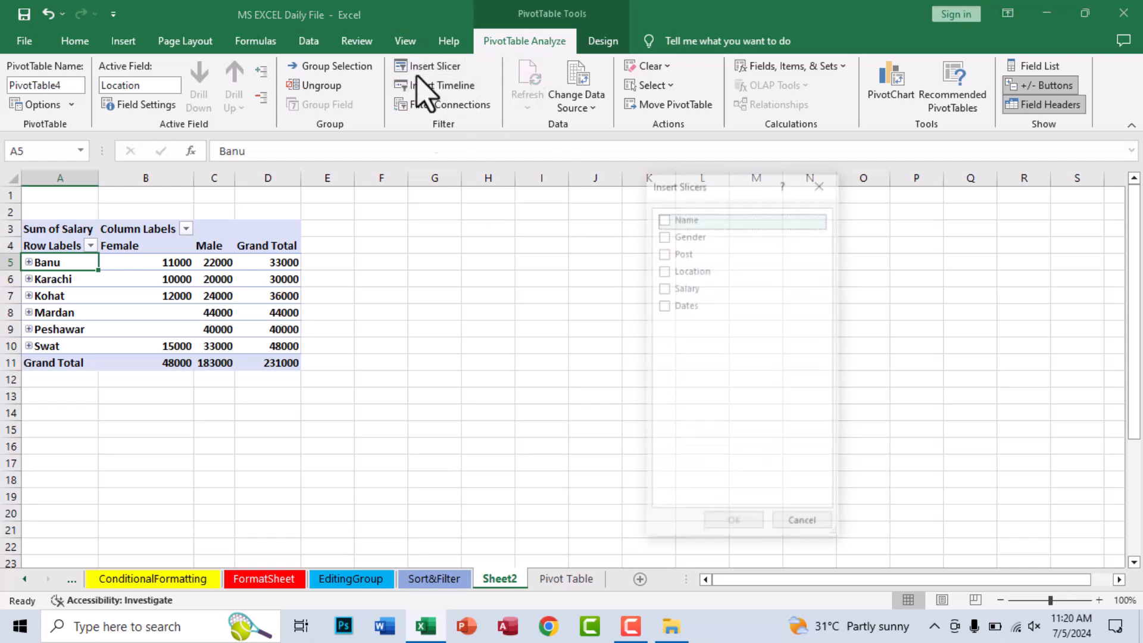
left_click(822, 183)
- Clear all fields from the recommended PivotTable and undo the clearing
left_click(204, 279)
left_click(225, 258)
left_click(659, 68)
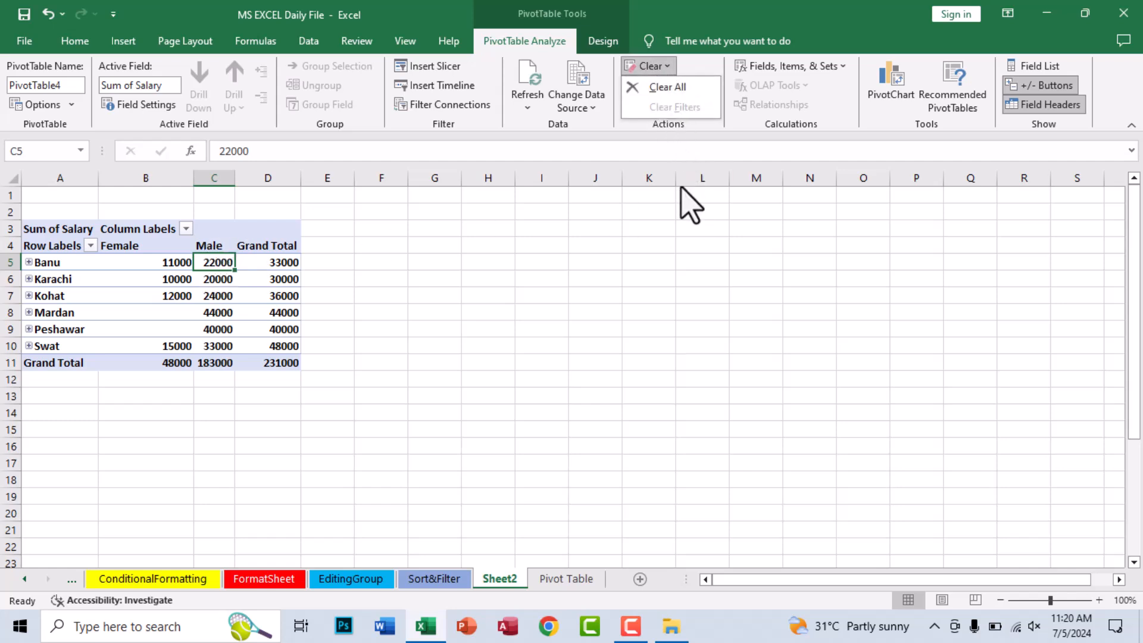
left_click(688, 86)
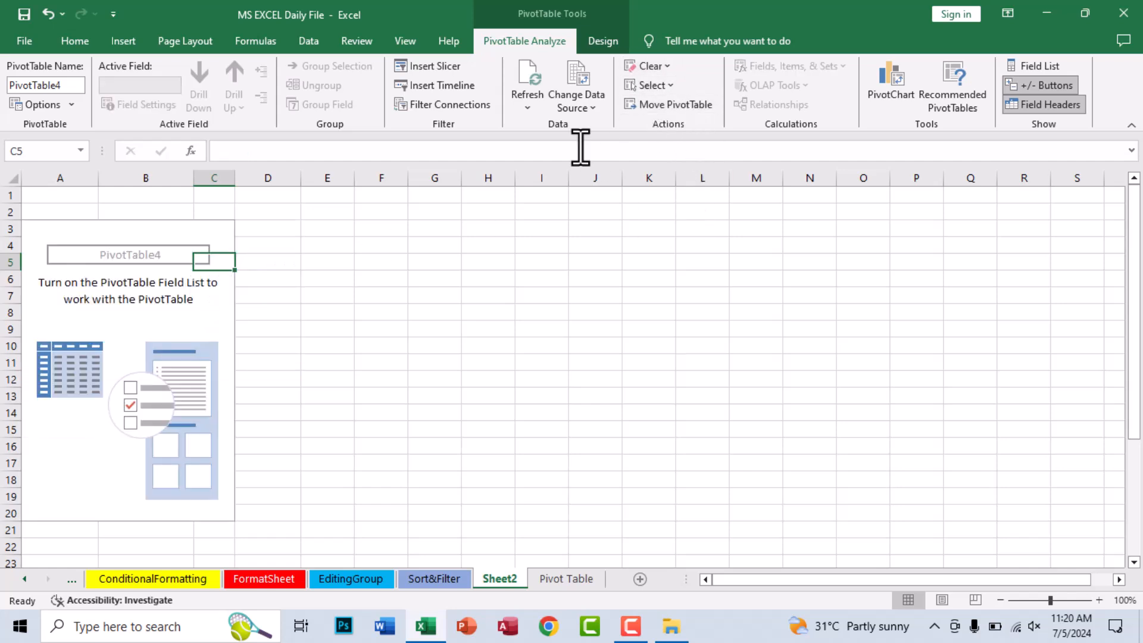
key("ctrl+z")
- Select the entire PivotTable and release the selection by choosing its Grand Total column heading
left_click(652, 86)
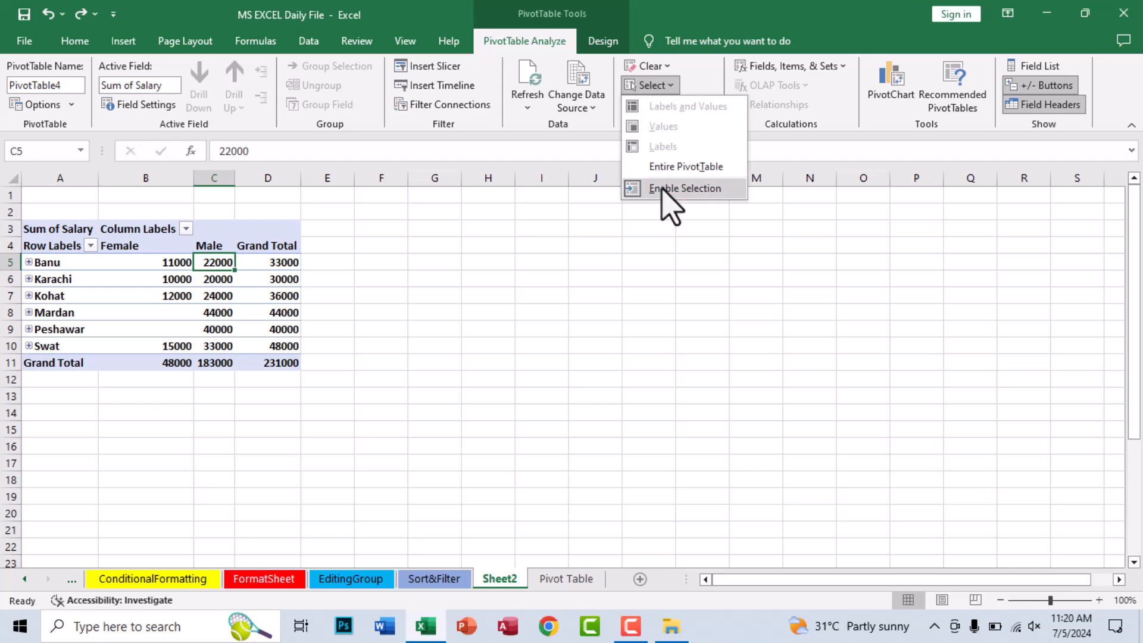
left_click(686, 168)
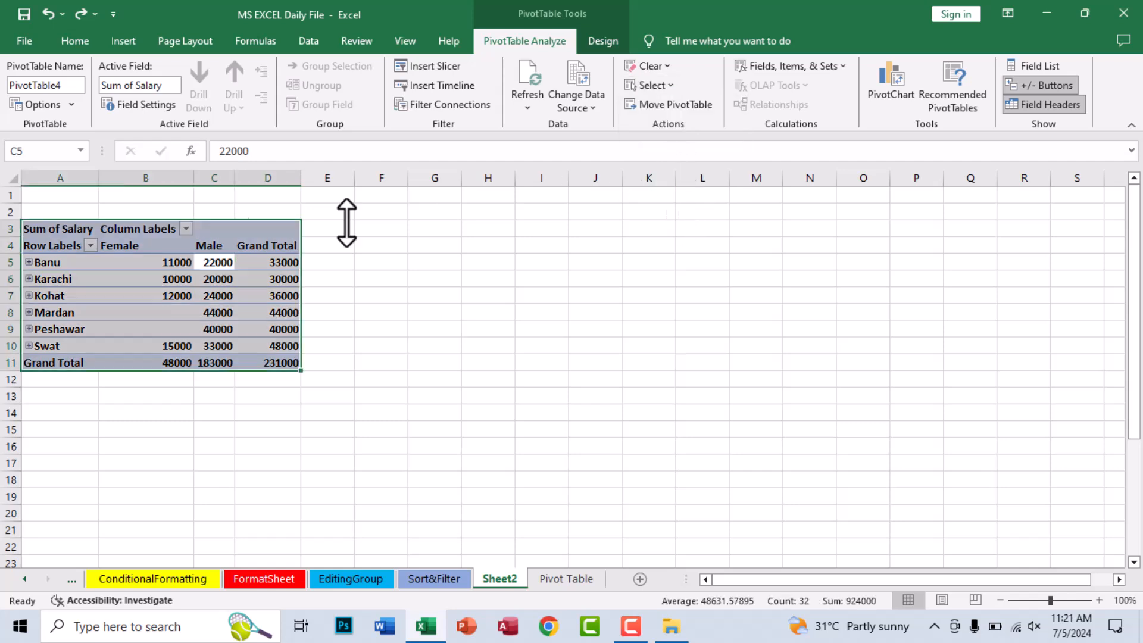
left_click(244, 246)
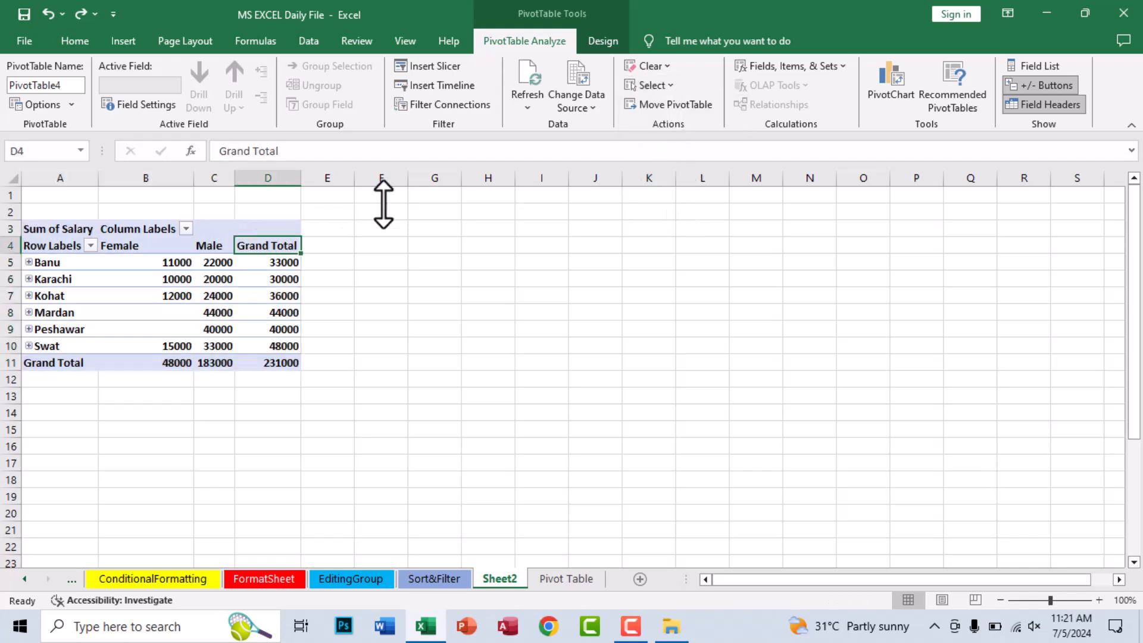
- Look over the Move PivotTable options, the Fields, Items & Sets commands and the PivotTable field list, changing nothing
left_click(668, 107)
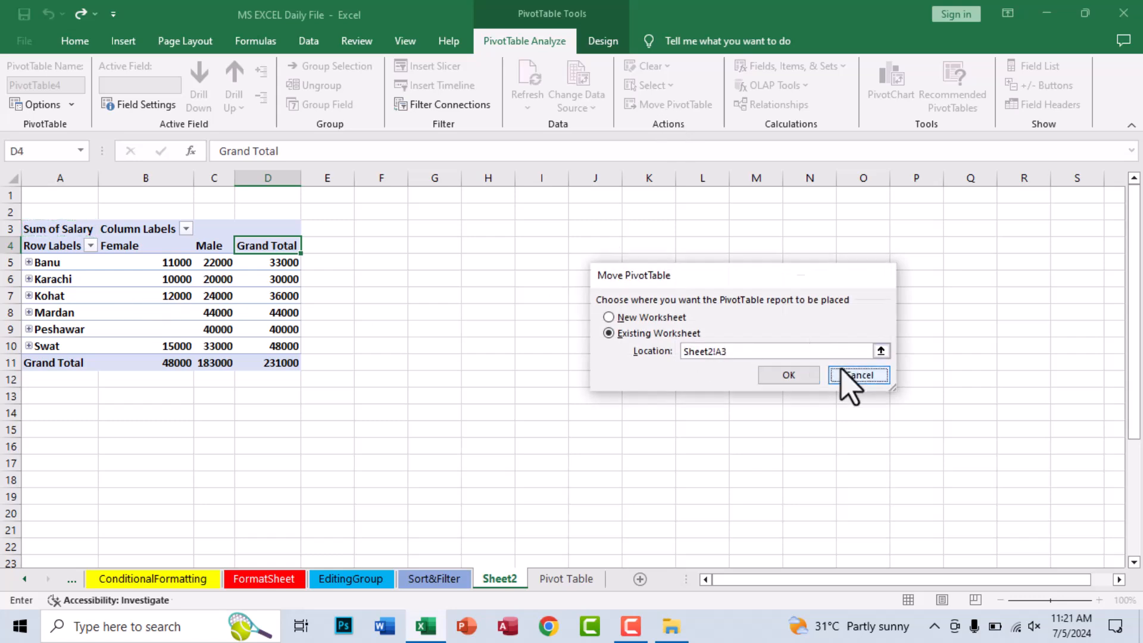
left_click(852, 380)
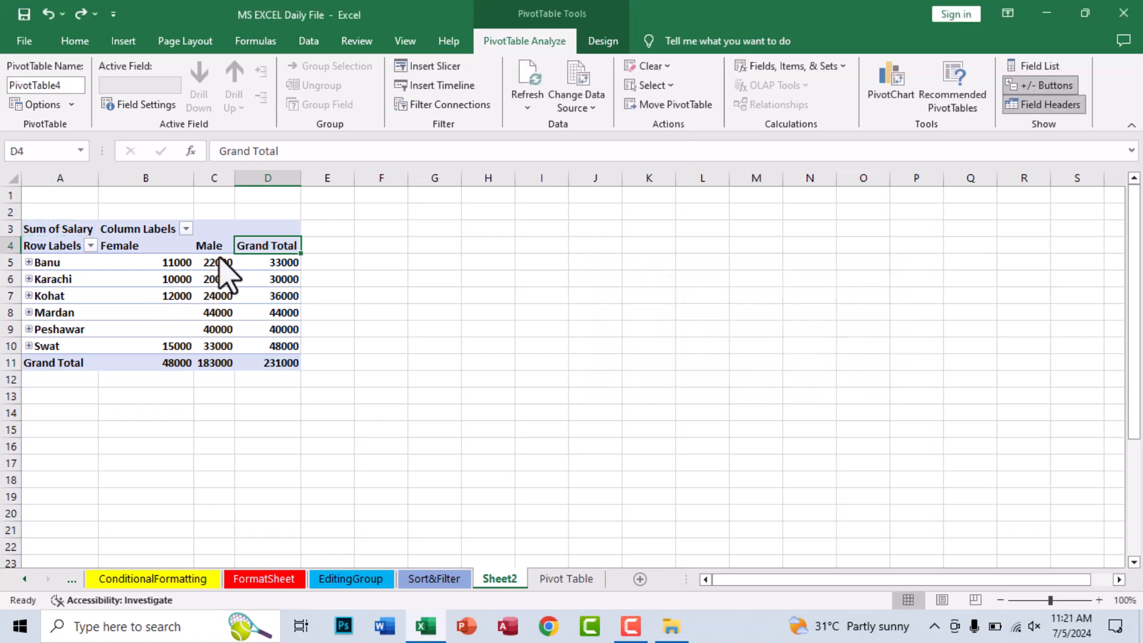
left_click(794, 66)
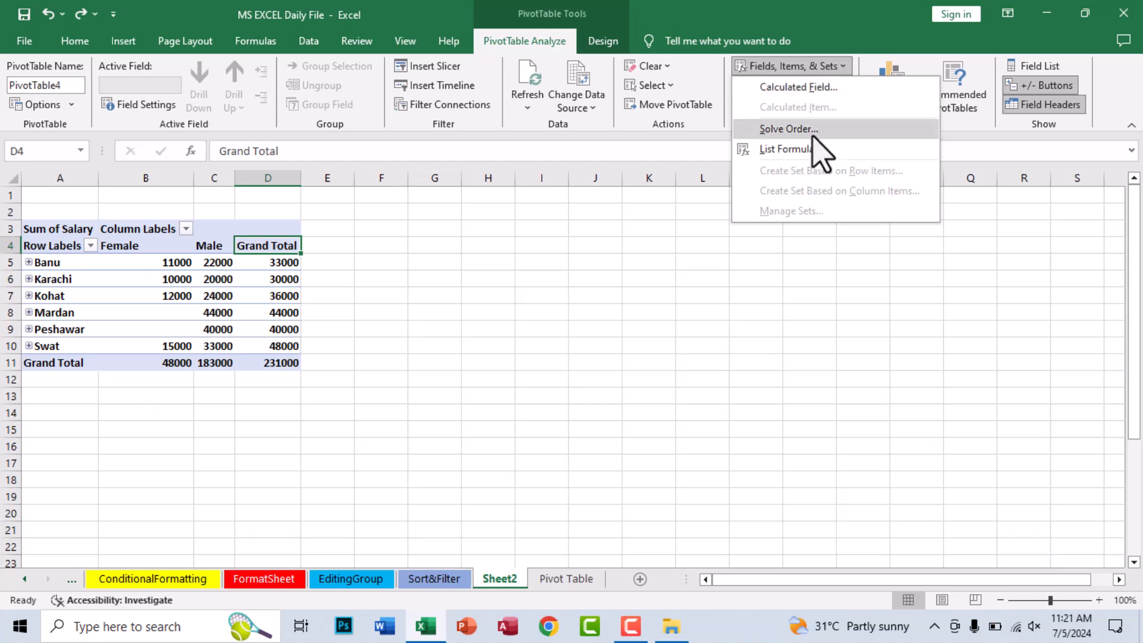
left_click(680, 294)
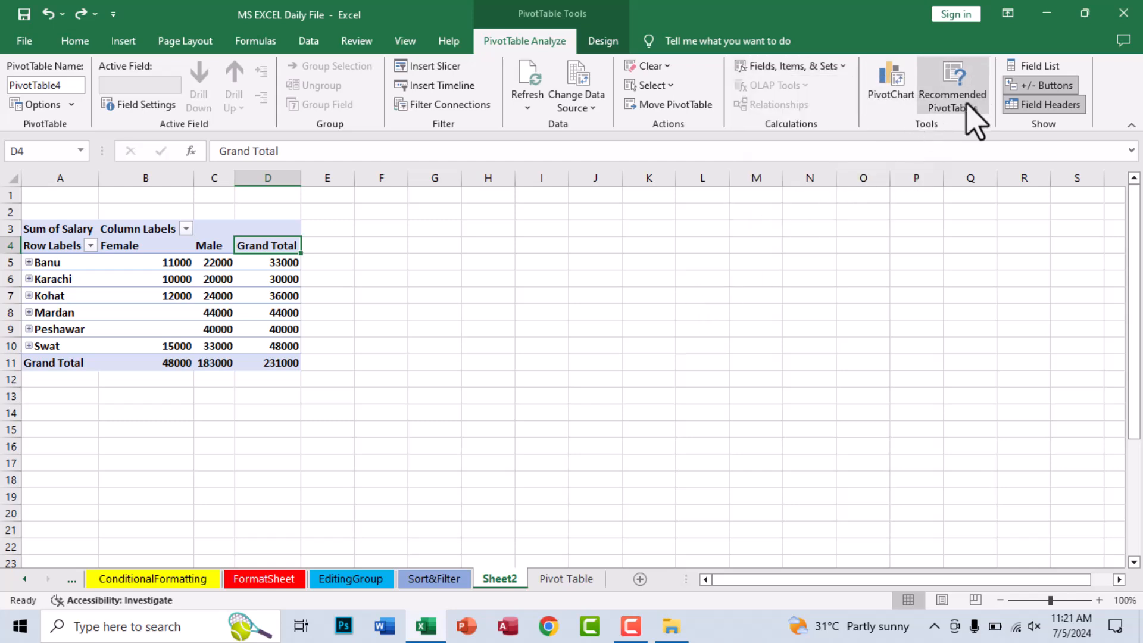
left_click(1037, 70)
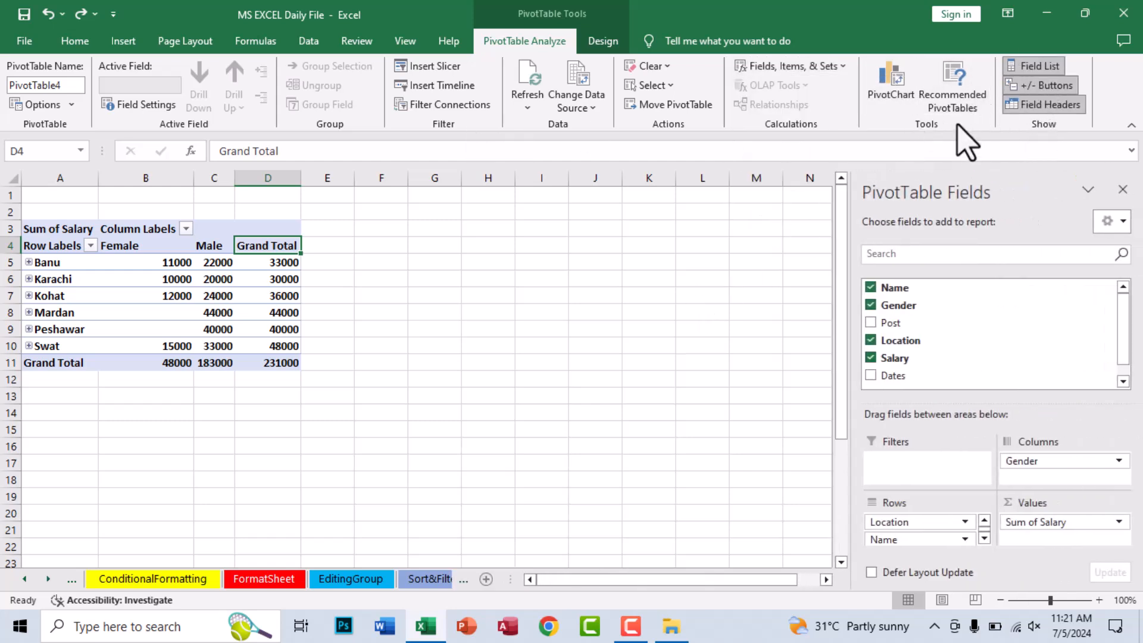
left_click(1122, 191)
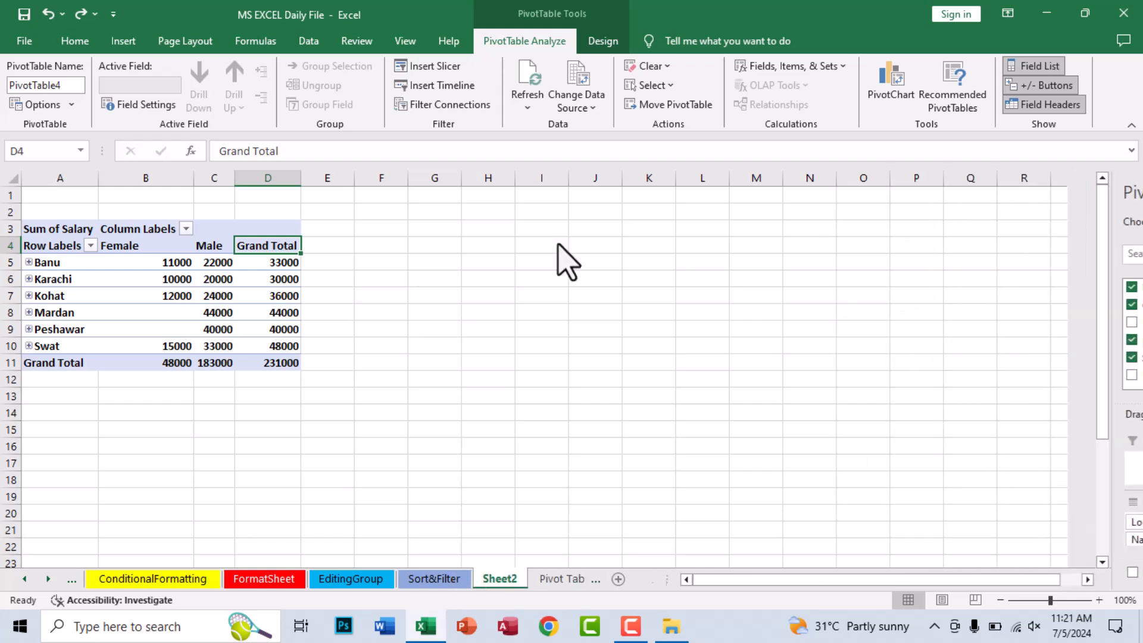
- Look over the PivotTable's design options and the insert commands, and select empty cell E5 beside it
left_click(603, 41)
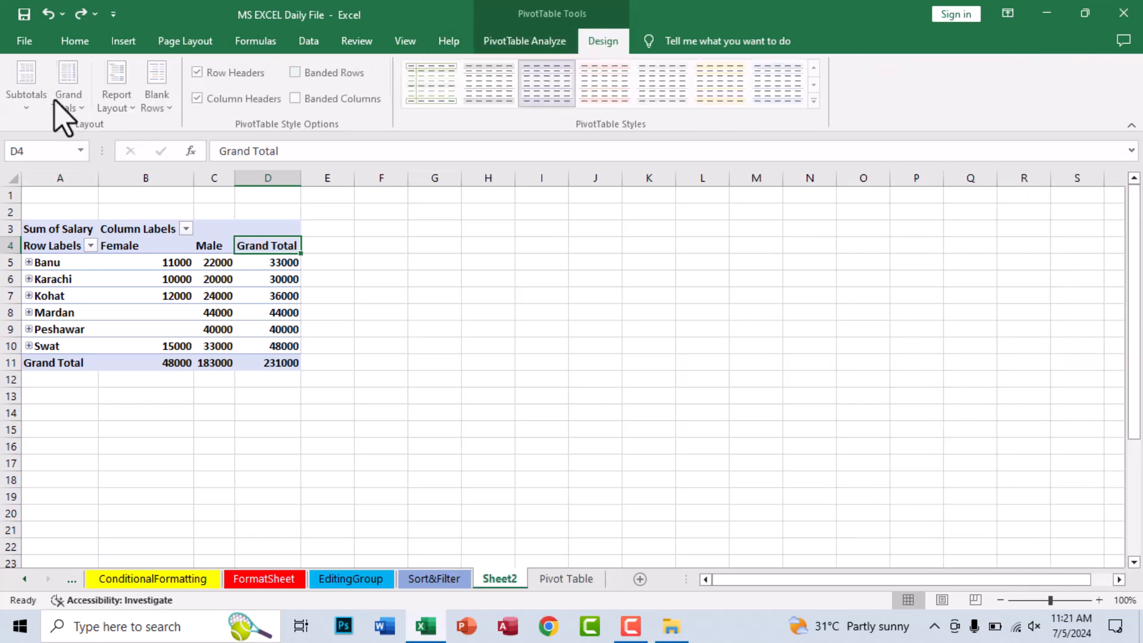
left_click(122, 42)
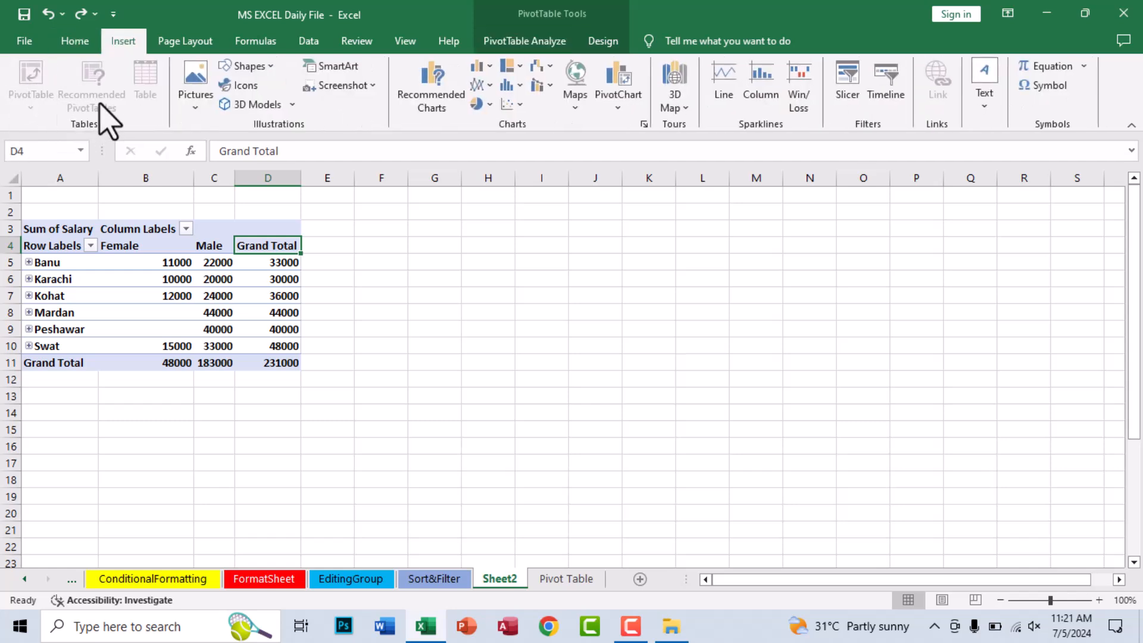
left_click(288, 351)
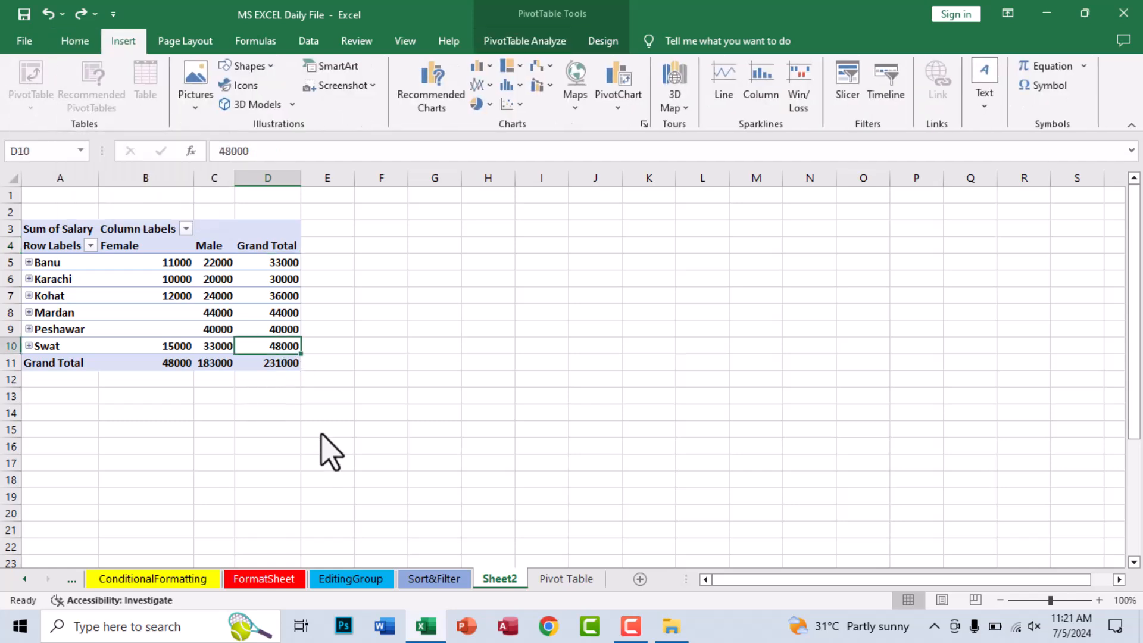
left_click(330, 262)
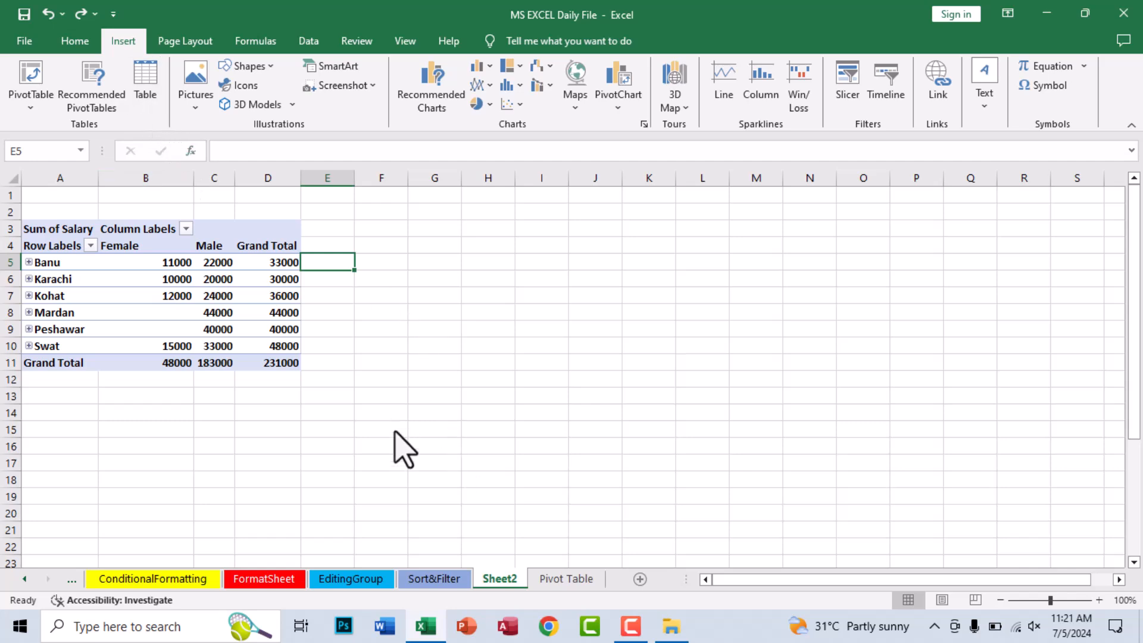
- Rename the sheet holding the recommended PivotTable as PivotTable
double_click(502, 582)
type("Tab")
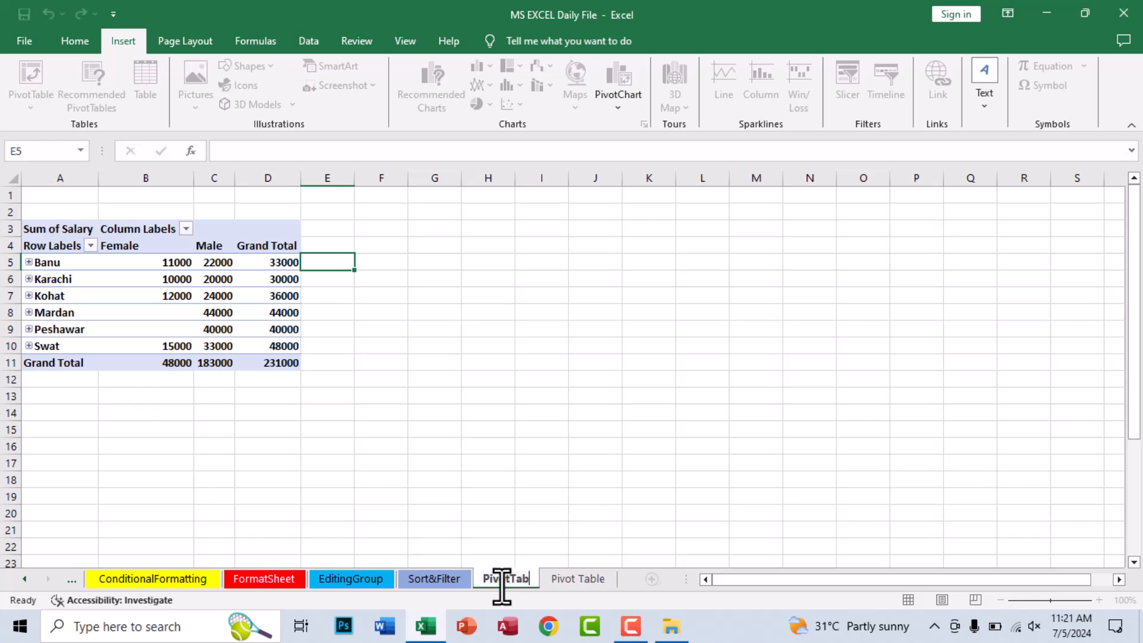
key("Return")
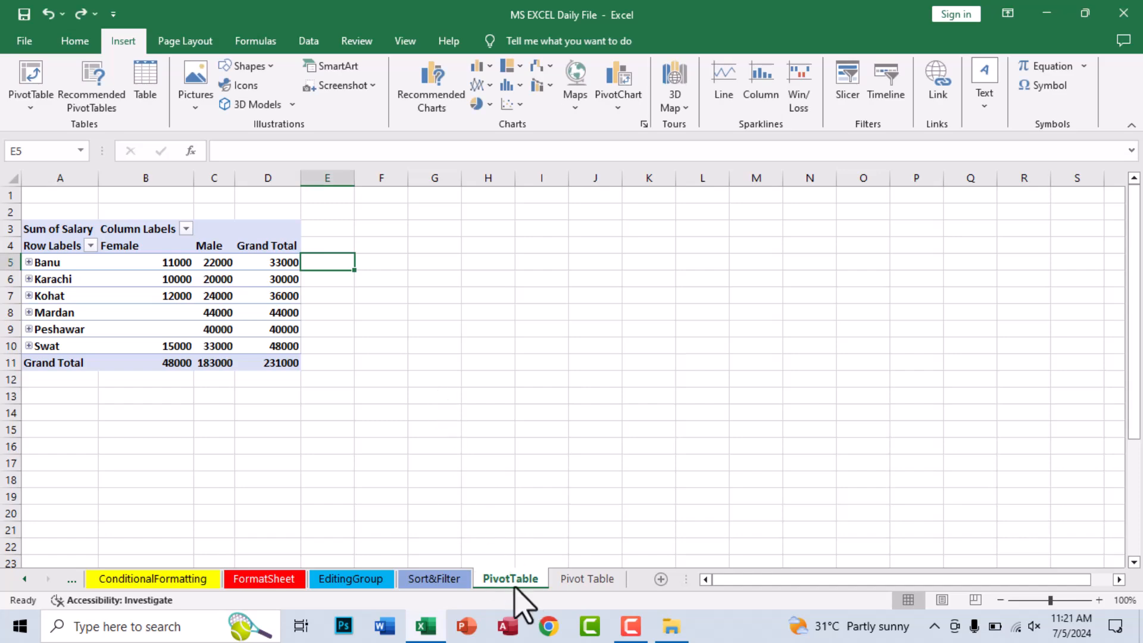
- Give the PivotTable sheet's tab a darker blue theme color
right_click(515, 588)
mouse_move(595, 505)
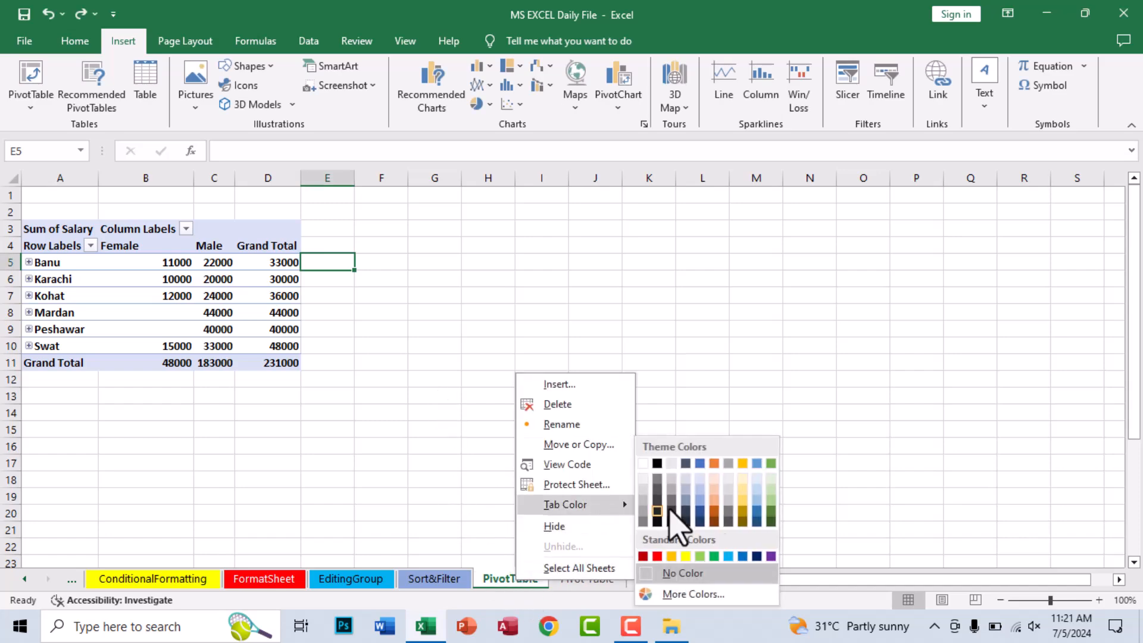
left_click(757, 511)
- Color the Pivot Table sheet's tab yellow
right_click(599, 580)
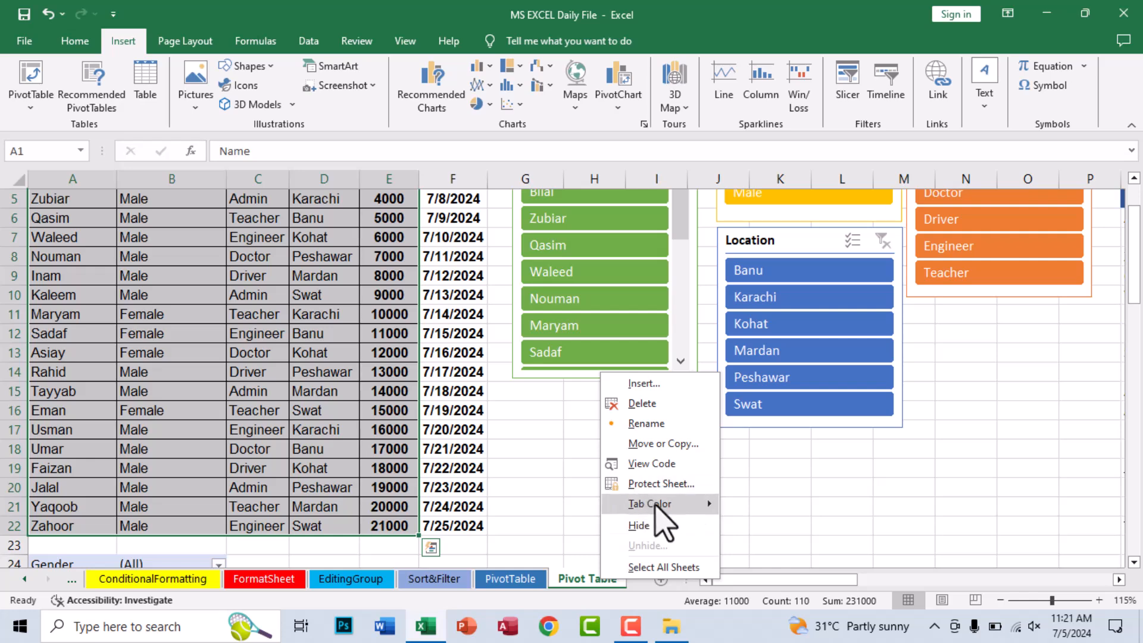
mouse_move(704, 506)
left_click(771, 556)
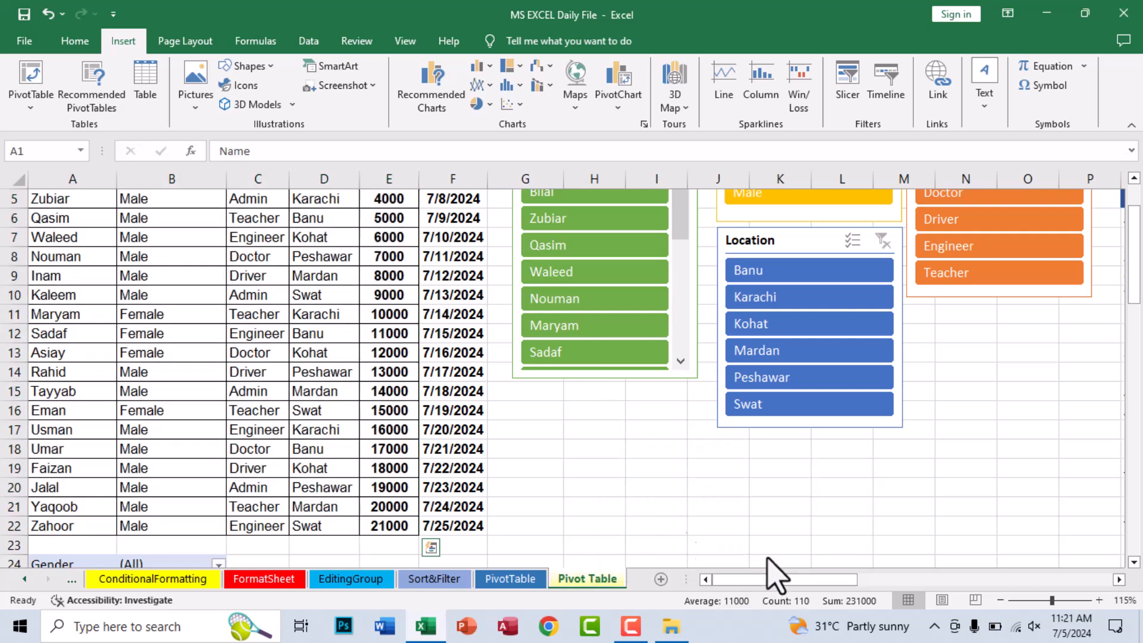
- Look over the PivotTable and Sort&Filter sheets and return to the Pivot Table sheet
left_click(481, 579)
left_click(418, 426)
left_click(447, 330)
left_click(466, 578)
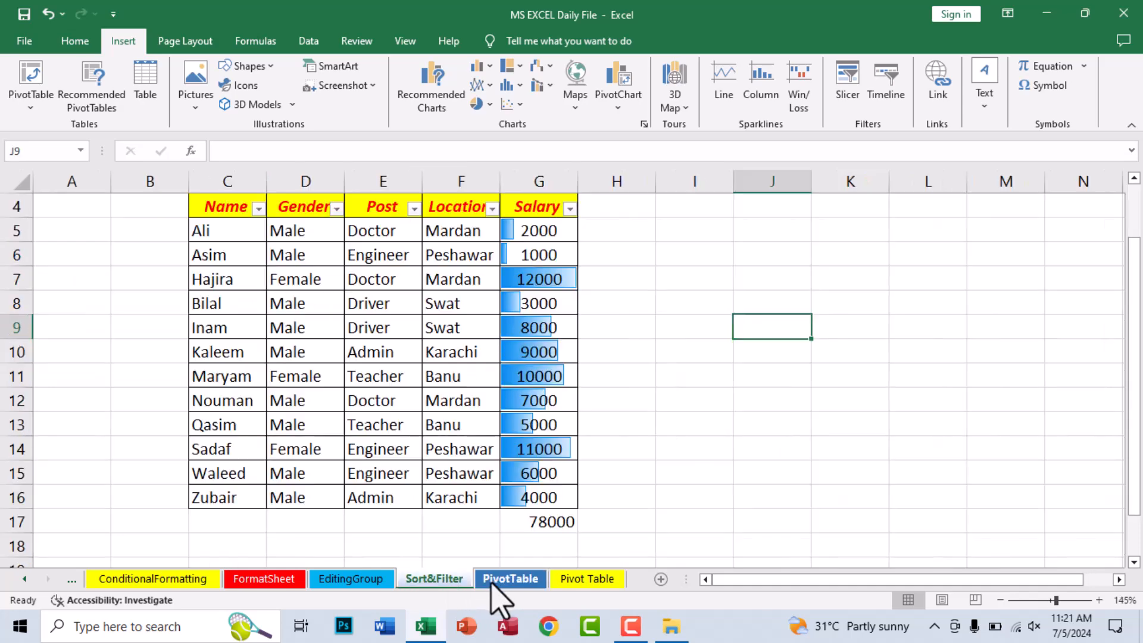
left_click(587, 579)
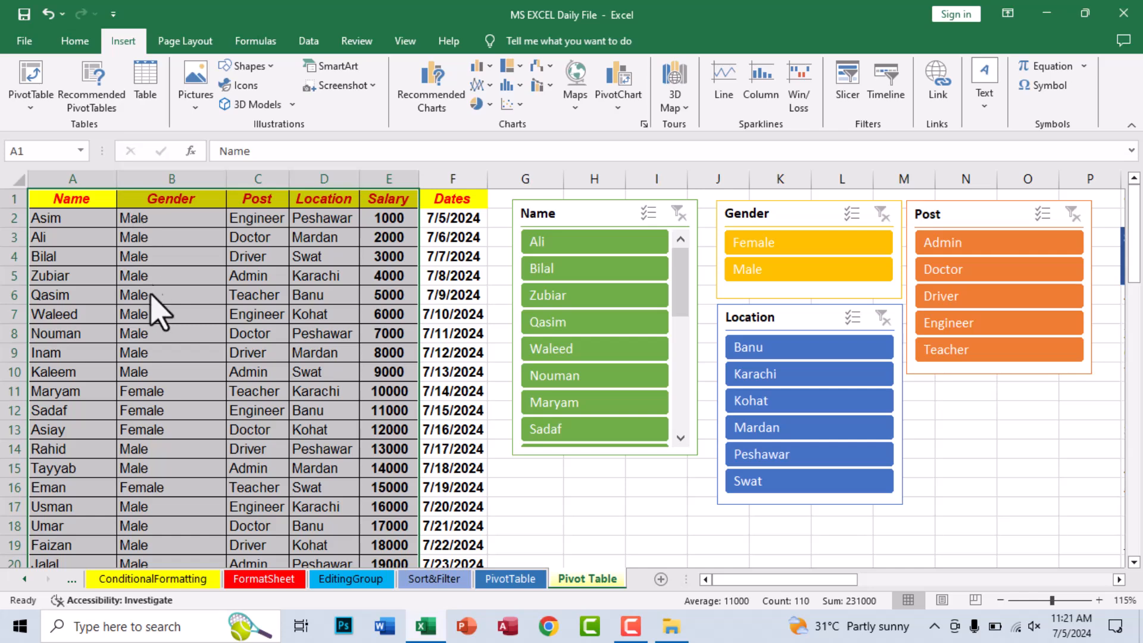
- Copy the employee data in A1:E22 of the Pivot Table sheet, from Name through Salary and without the Dates column
key("ctrl+q")
left_click(684, 521)
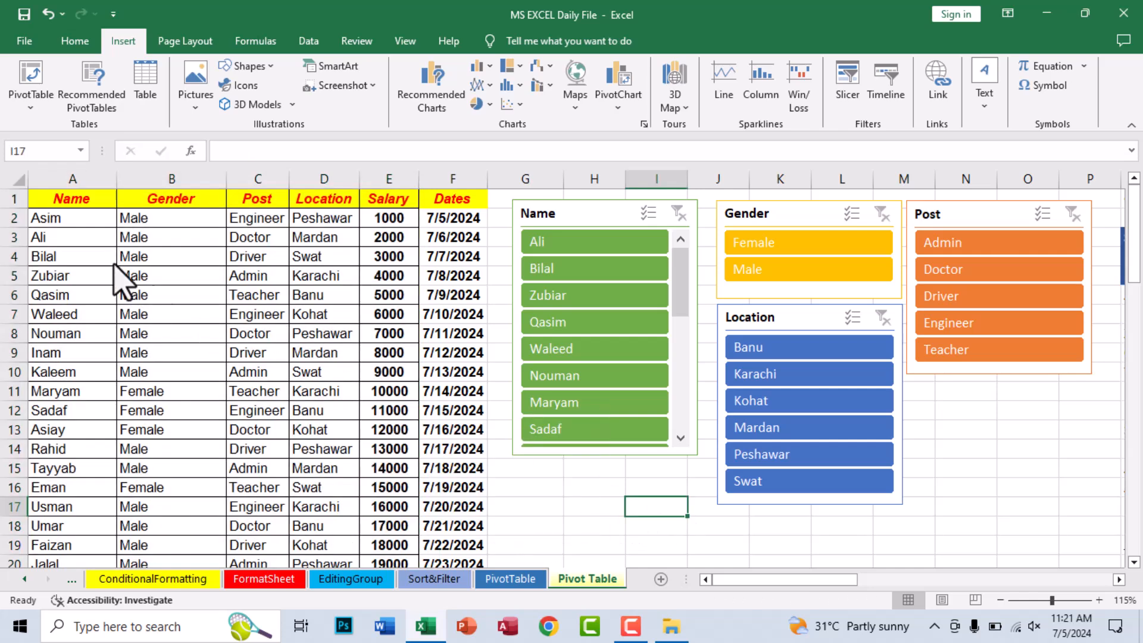
left_click_drag(72, 203, 381, 536)
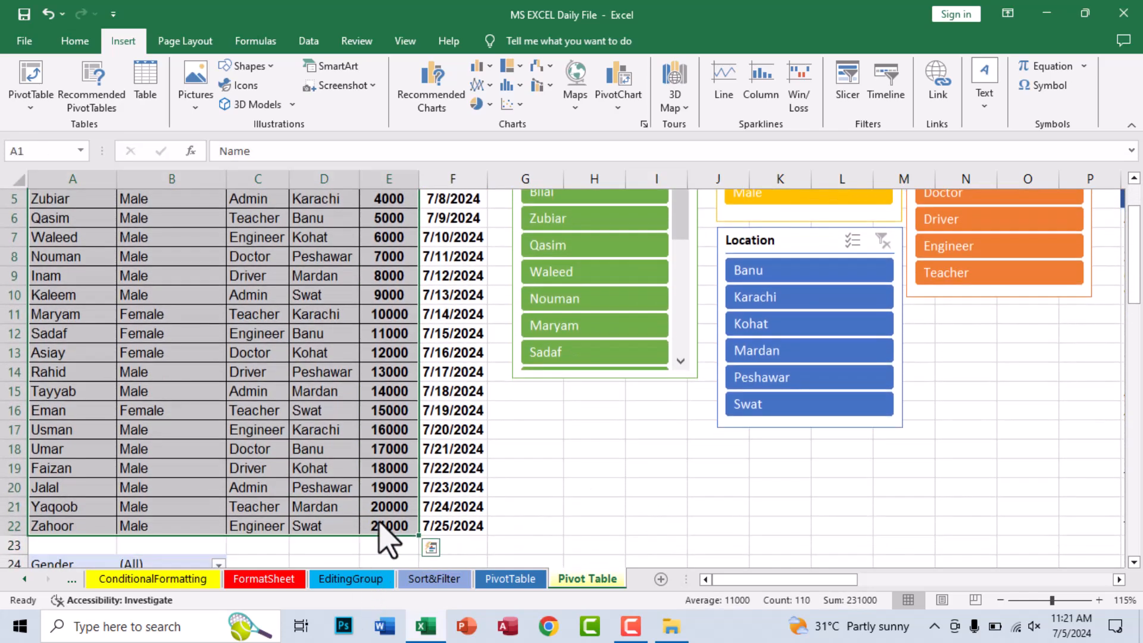
key("ctrl+c")
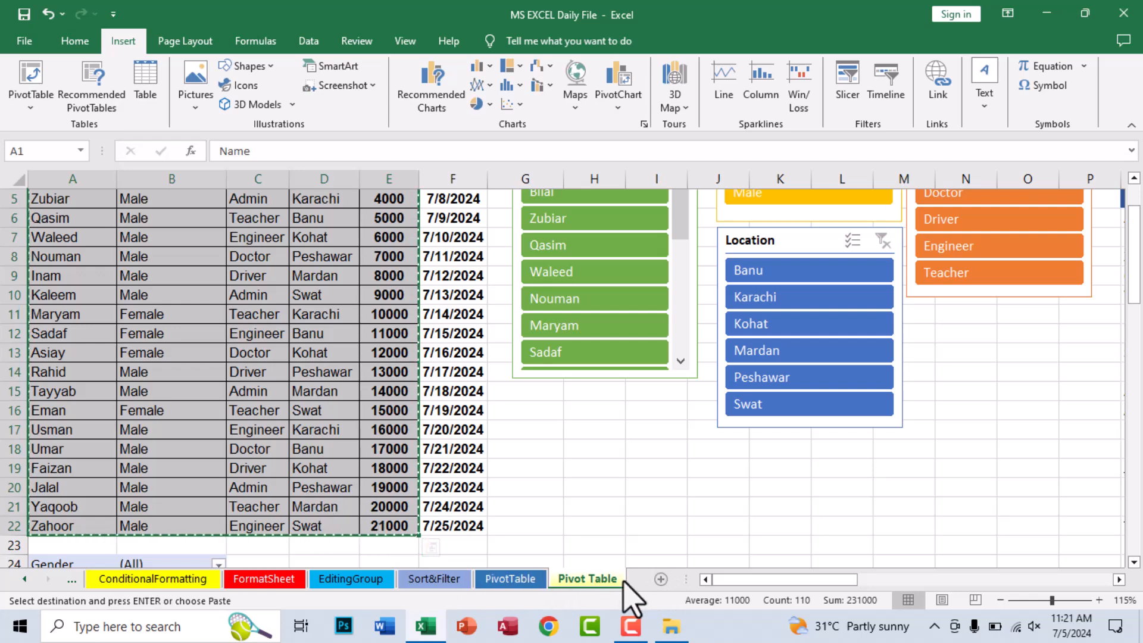
- Add a new worksheet after the Pivot Table sheet and paste the copied employee data starting at cell A1
left_click(661, 579)
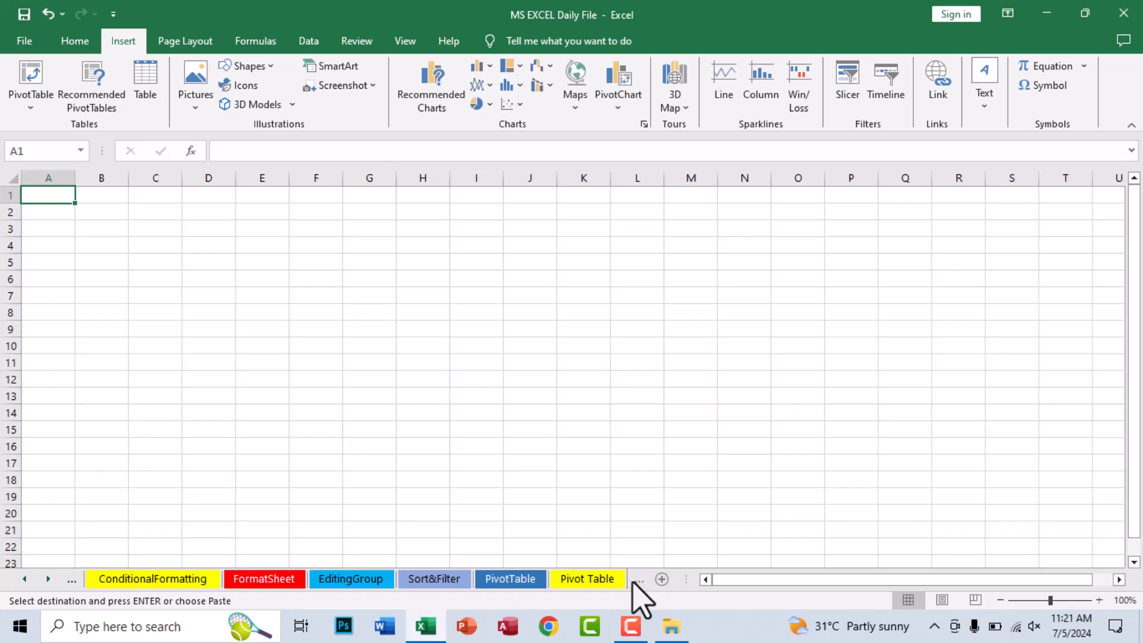
left_click(611, 583)
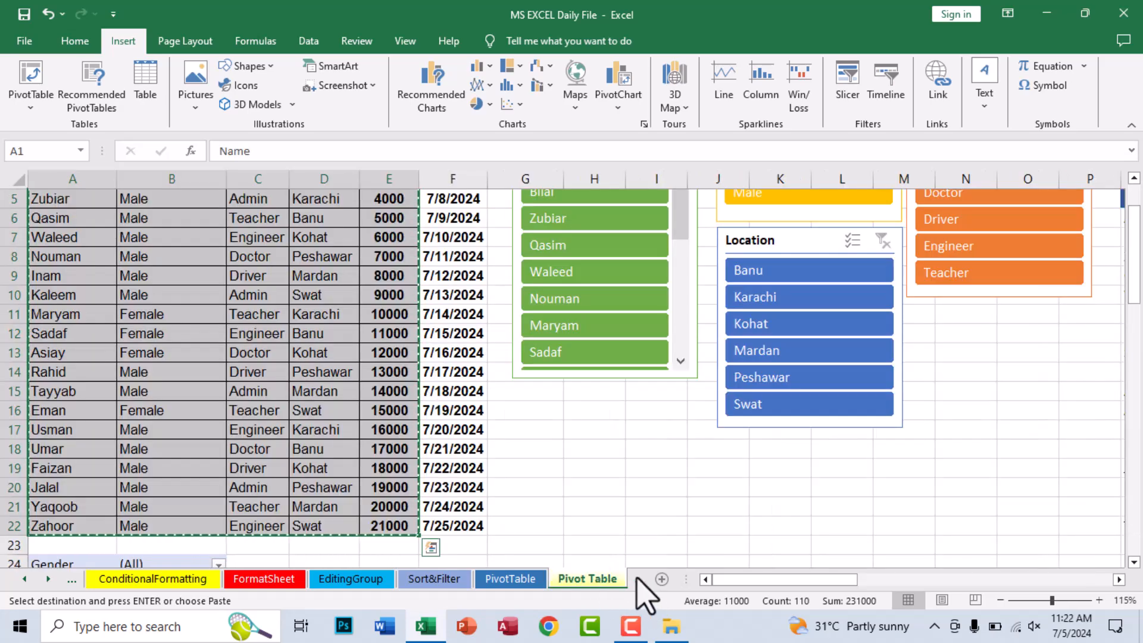
left_click(638, 579)
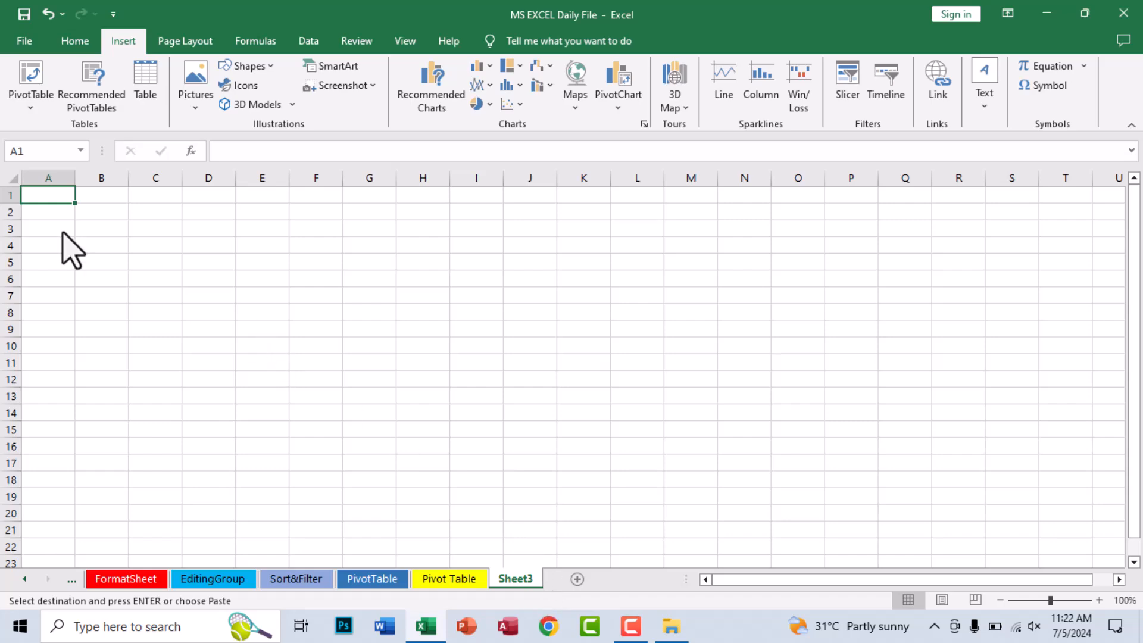
key("ctrl+v")
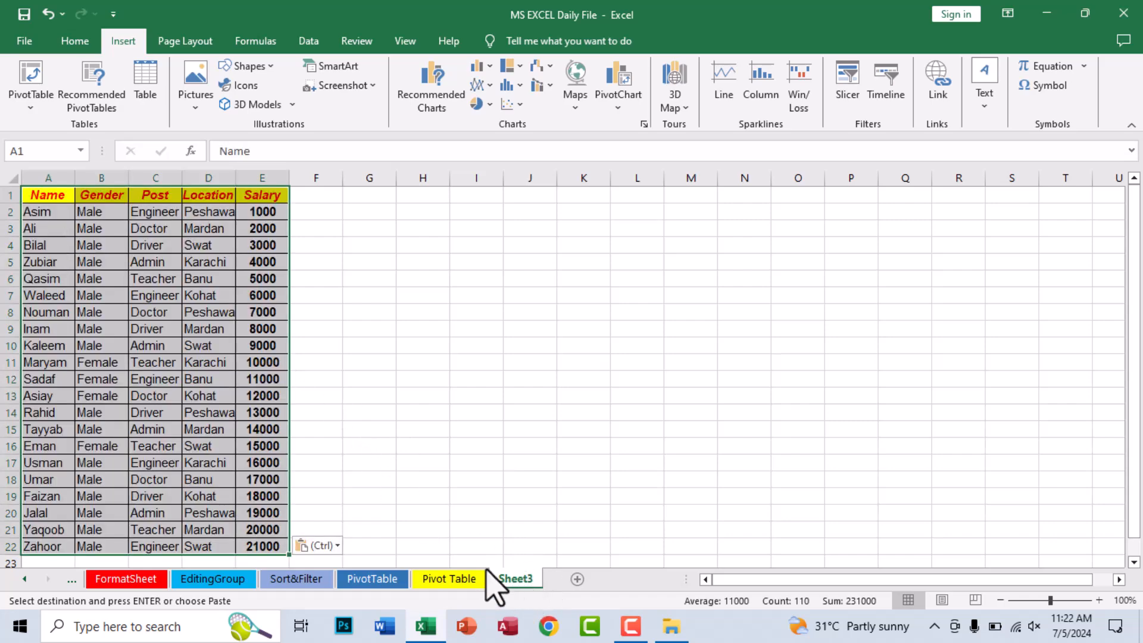
left_click(446, 579)
left_click(506, 580)
- Convert the pasted range A1:E22 into a table with headers
left_click(89, 42)
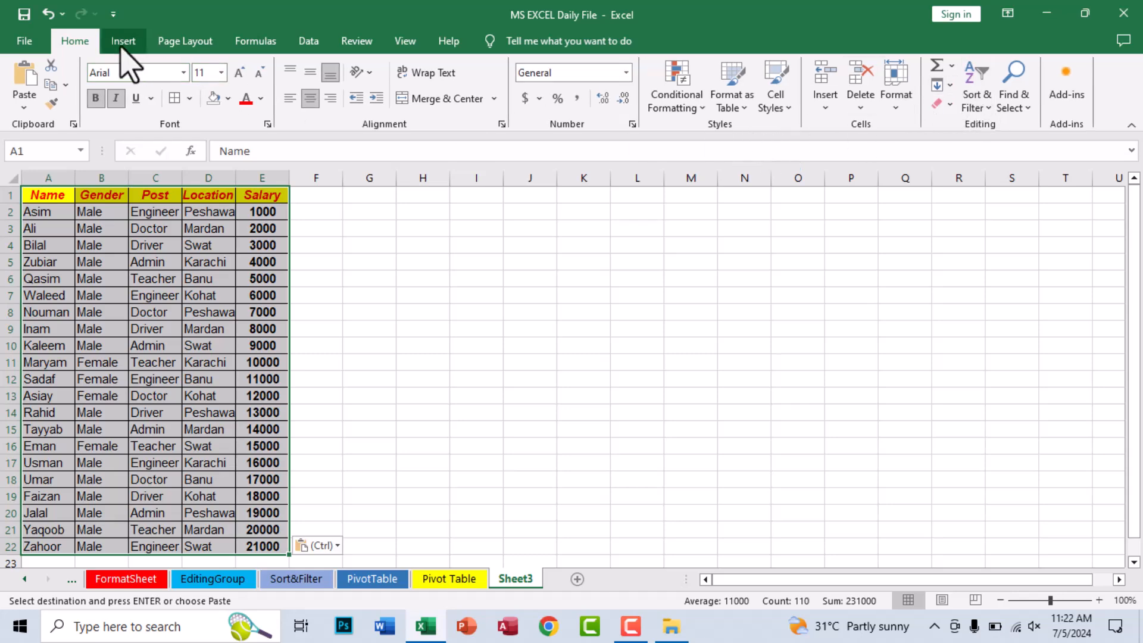
left_click(123, 41)
left_click(145, 81)
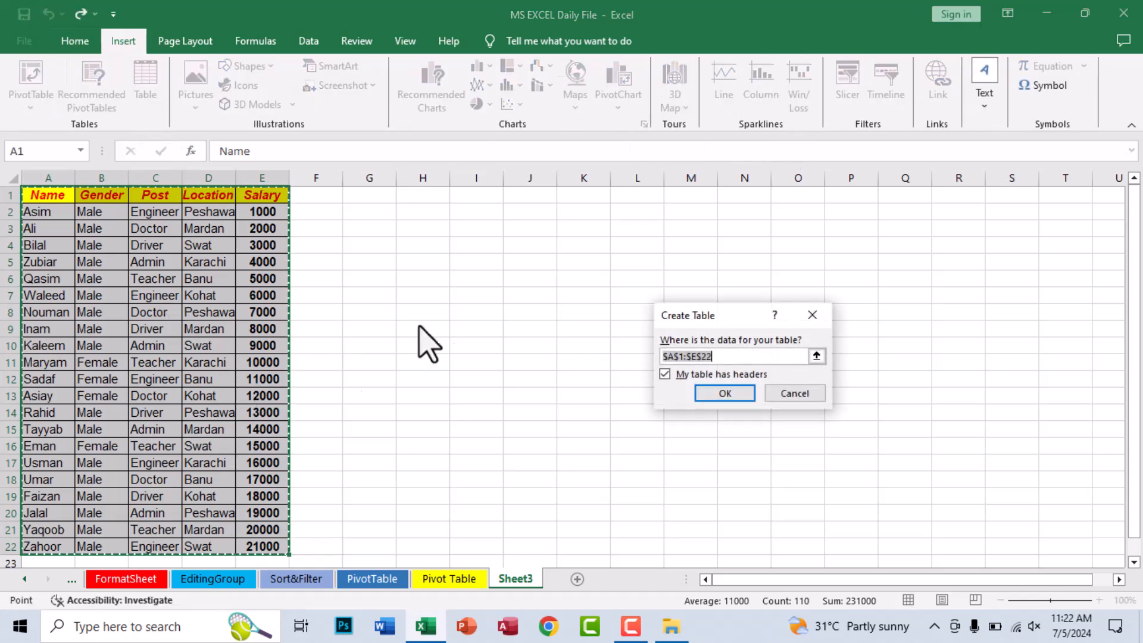
left_click(724, 393)
left_click(237, 296)
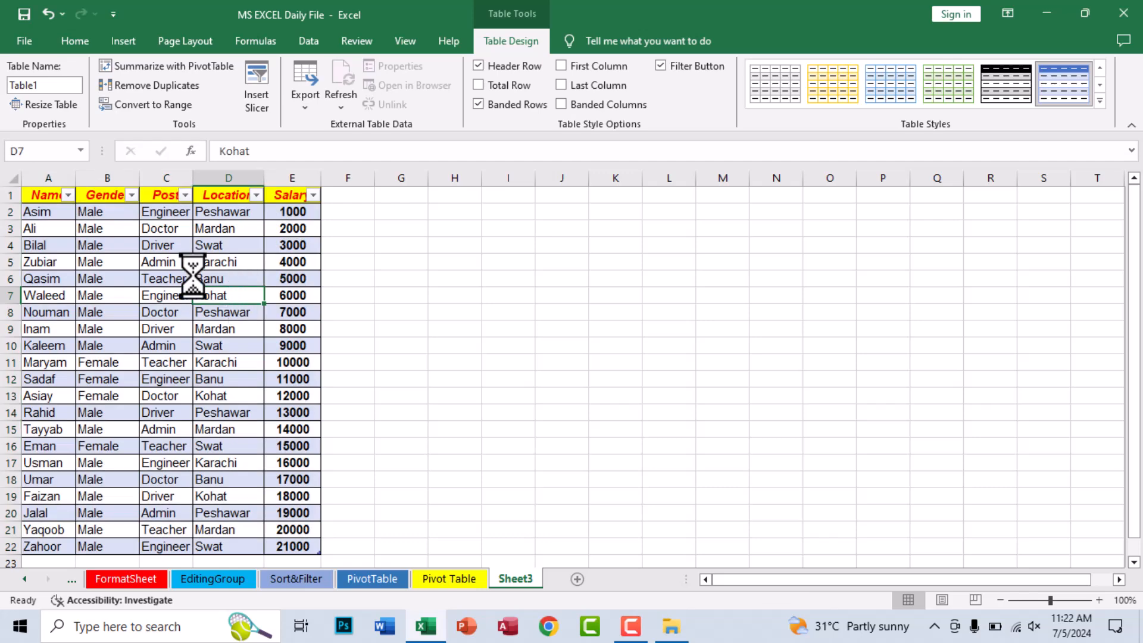
- Look over the table's PivotTable summary, Remove Duplicates, Convert to Range, slicer and export options, changing nothing
left_click(170, 278)
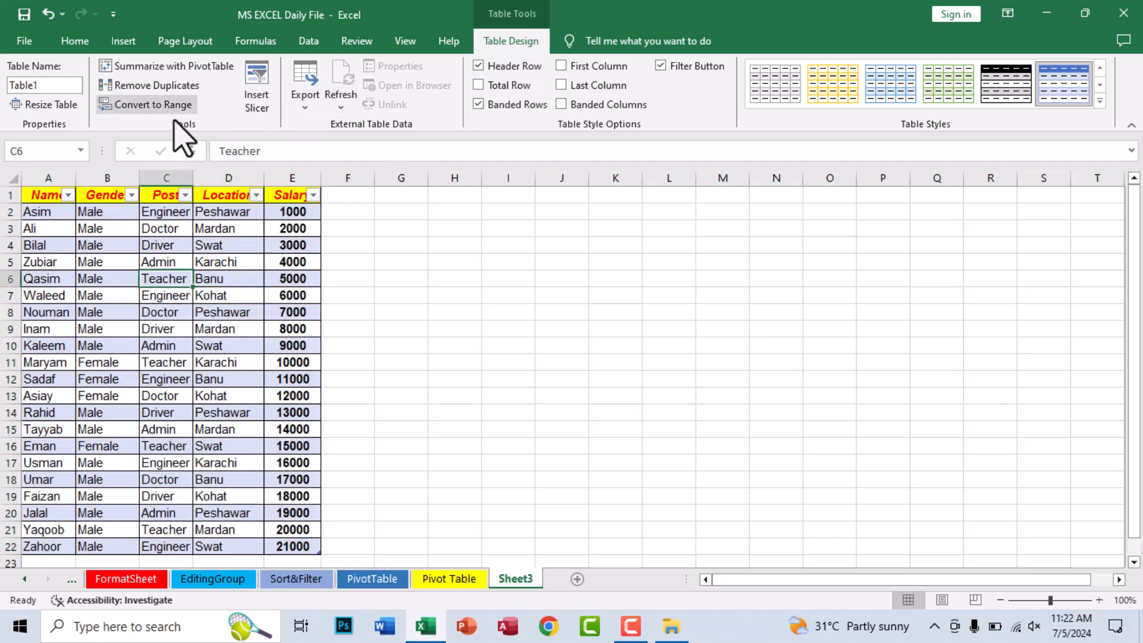
left_click(159, 66)
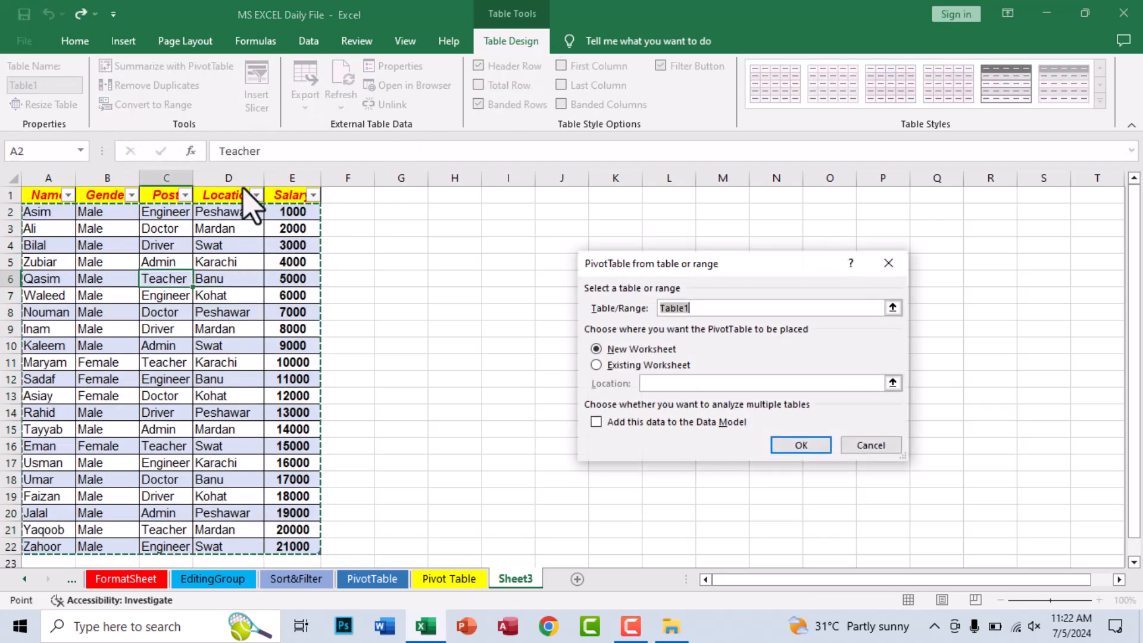
left_click(869, 445)
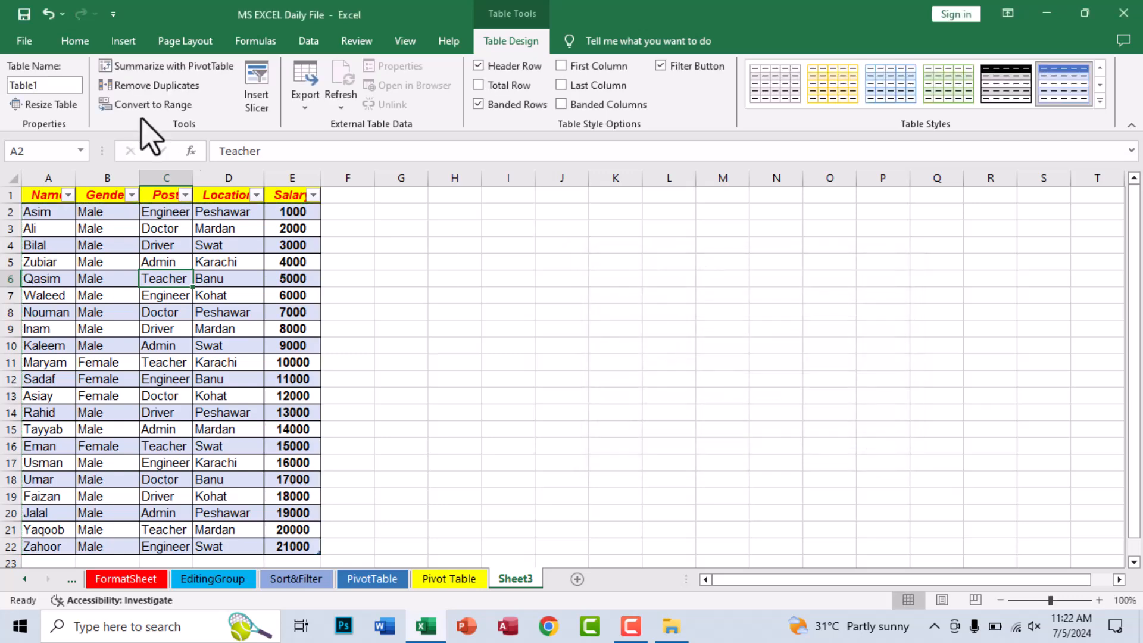
left_click(148, 85)
left_click(872, 438)
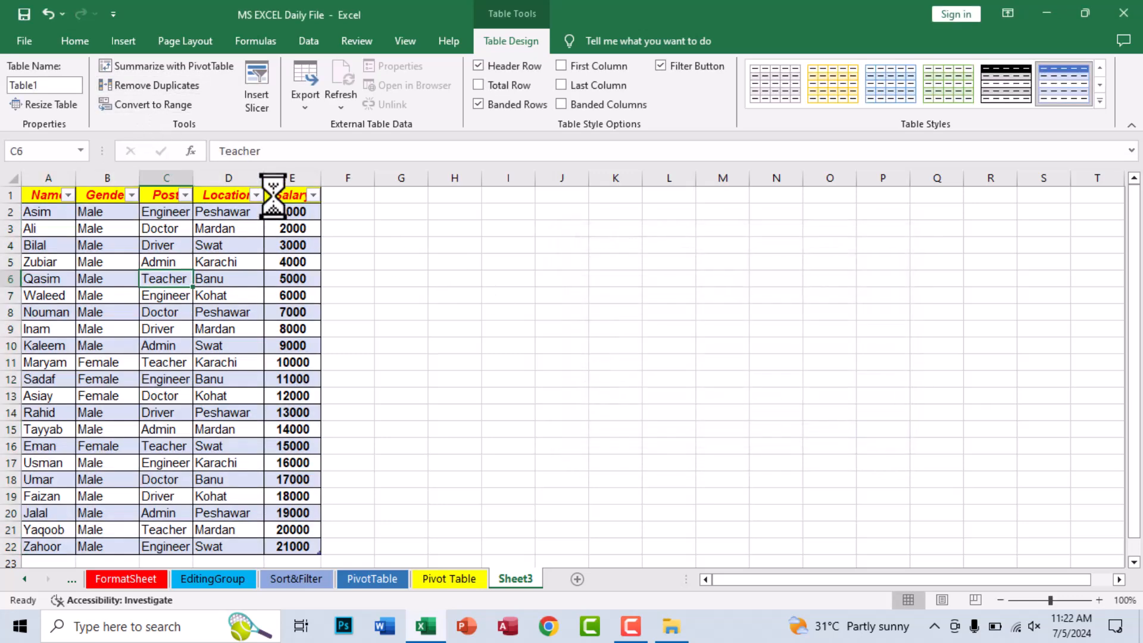
left_click(156, 104)
left_click(613, 359)
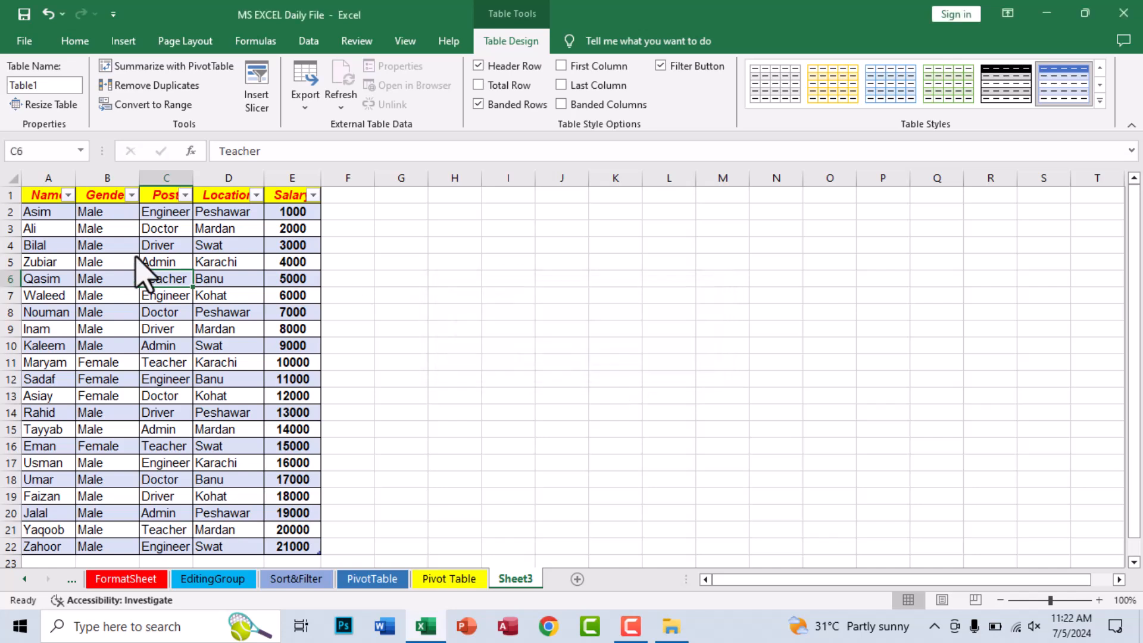
left_click(259, 108)
left_click(817, 180)
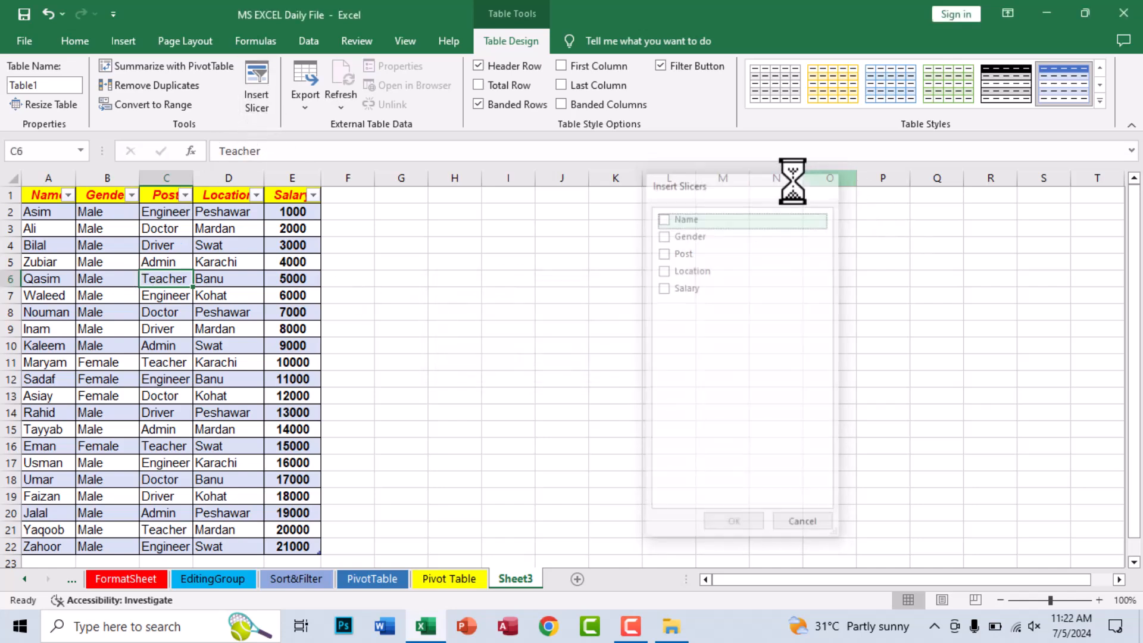
left_click(306, 89)
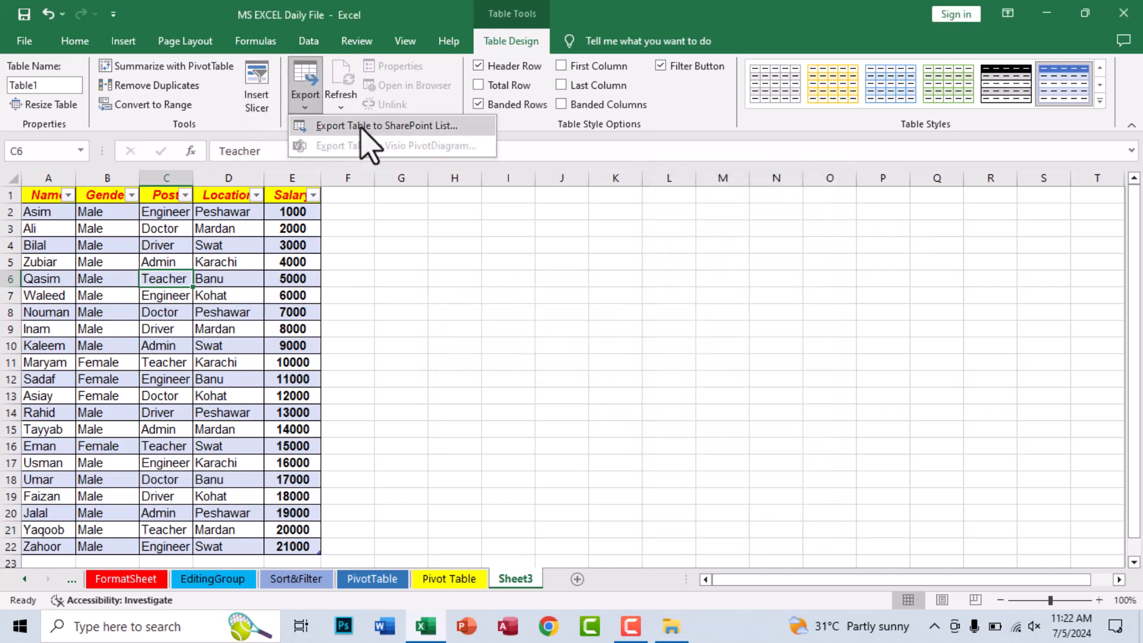
left_click(363, 253)
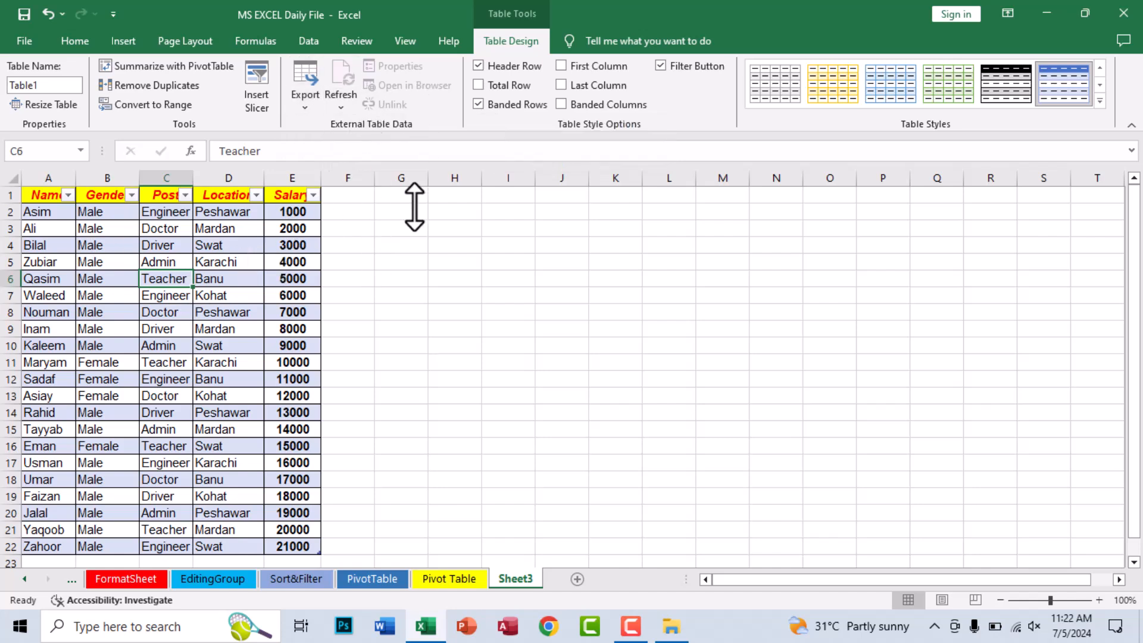
- Apply an orange table style with banded rows to the employee table
left_click(1099, 101)
left_click(879, 305)
left_click(161, 329)
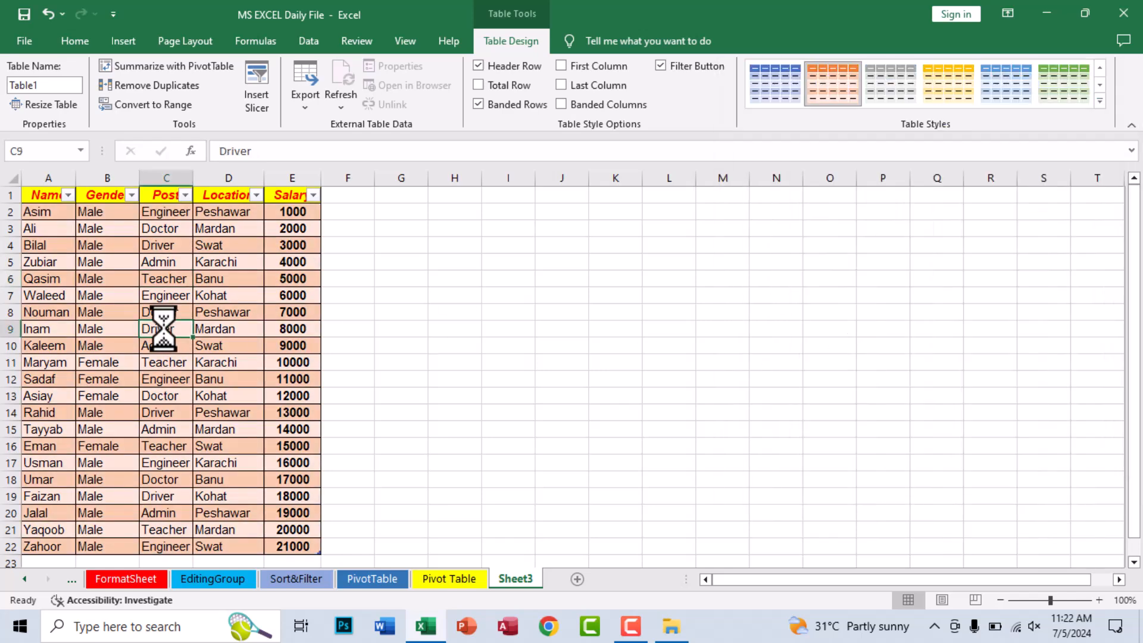
left_click(105, 47)
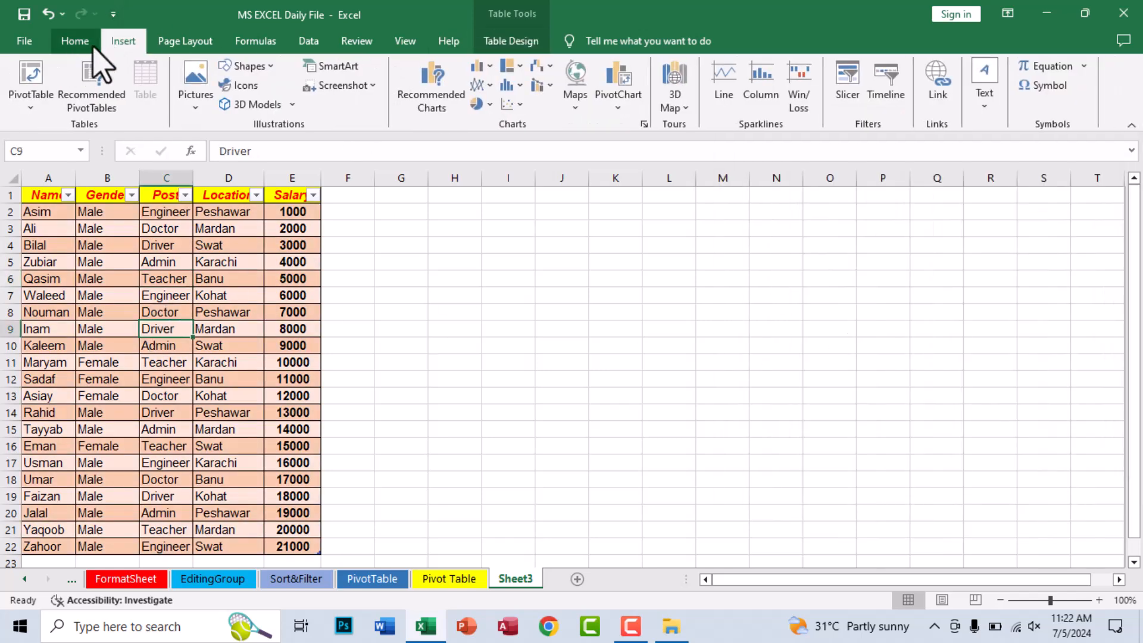